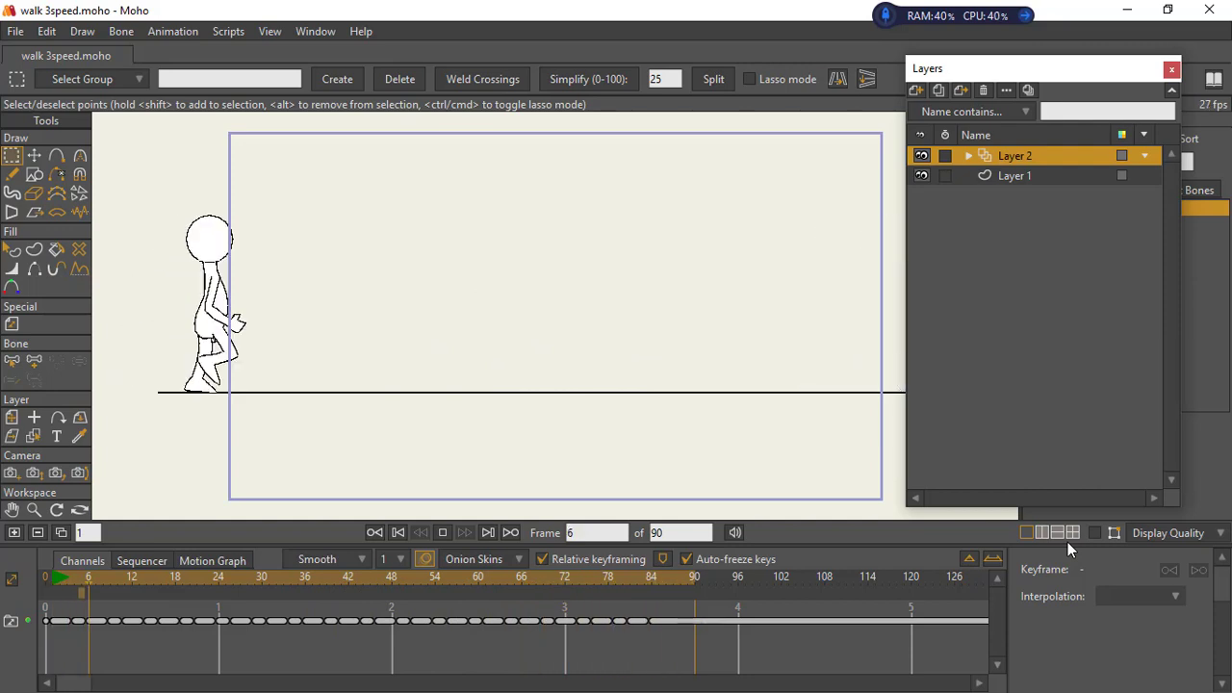
# Step: Stop the walk animation, return it to frame 1, and create a new empty project
pyautogui.click(442, 532)
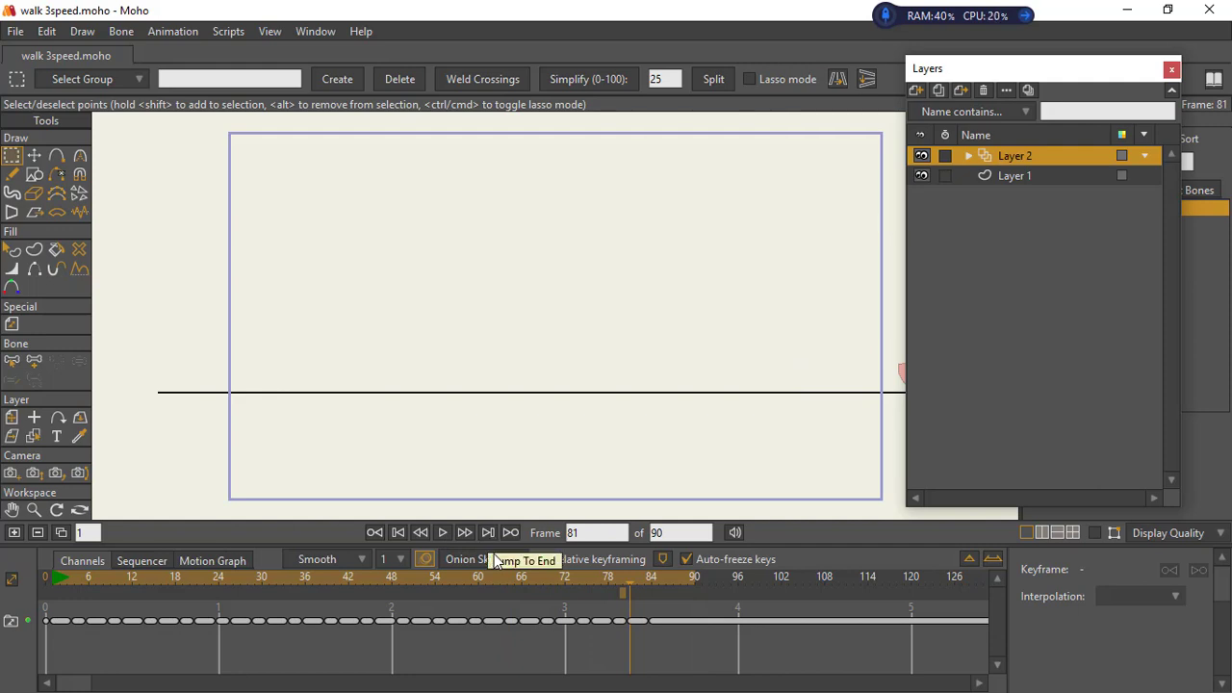
pyautogui.click(53, 577)
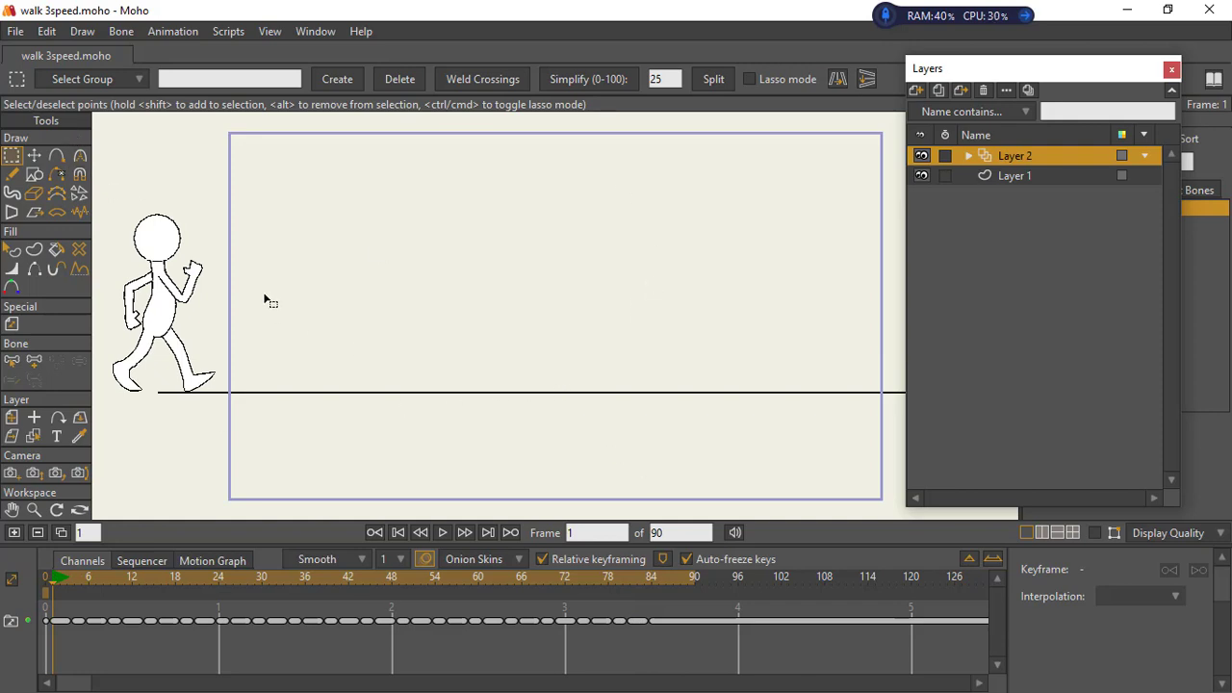
pyautogui.click(16, 32)
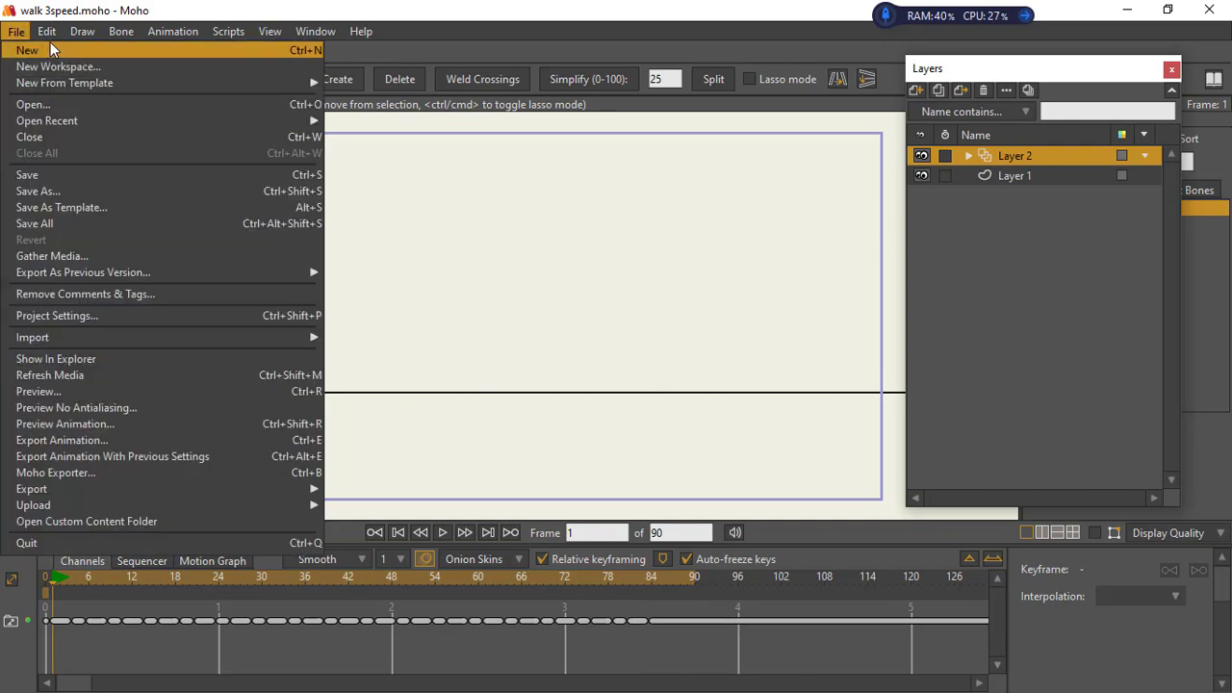
pyautogui.click(57, 55)
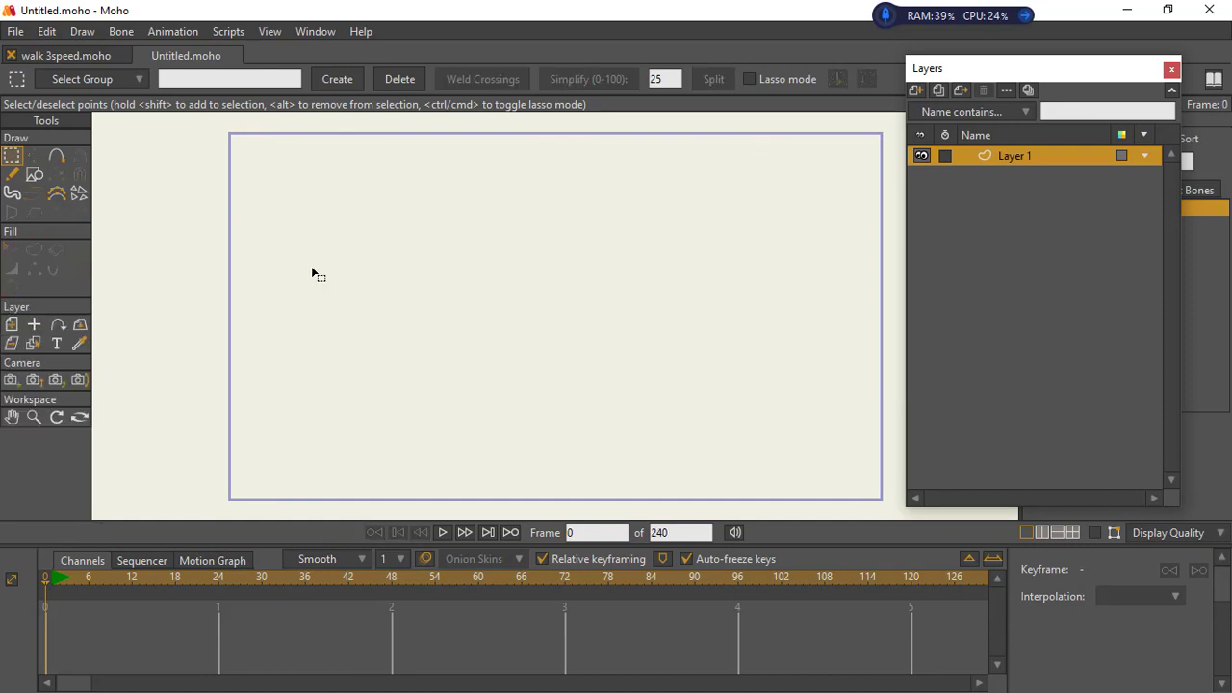
# Step: In walk 3speed.moho, show the curves on Layer 2 and copy all points of the walking figure at frame 1
pyautogui.click(78, 58)
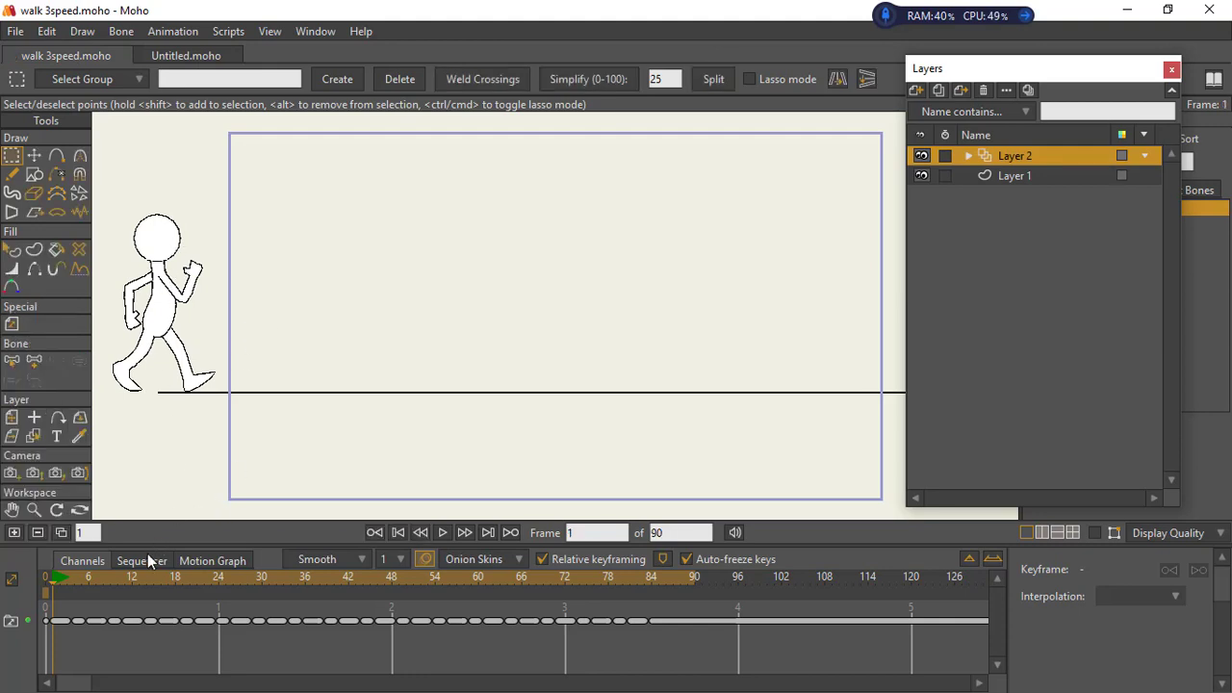
pyautogui.click(55, 583)
pyautogui.moveTo(55, 583)
pyautogui.mouseDown()
pyautogui.moveTo(121, 591)
pyautogui.moveTo(60, 571)
pyautogui.mouseUp()
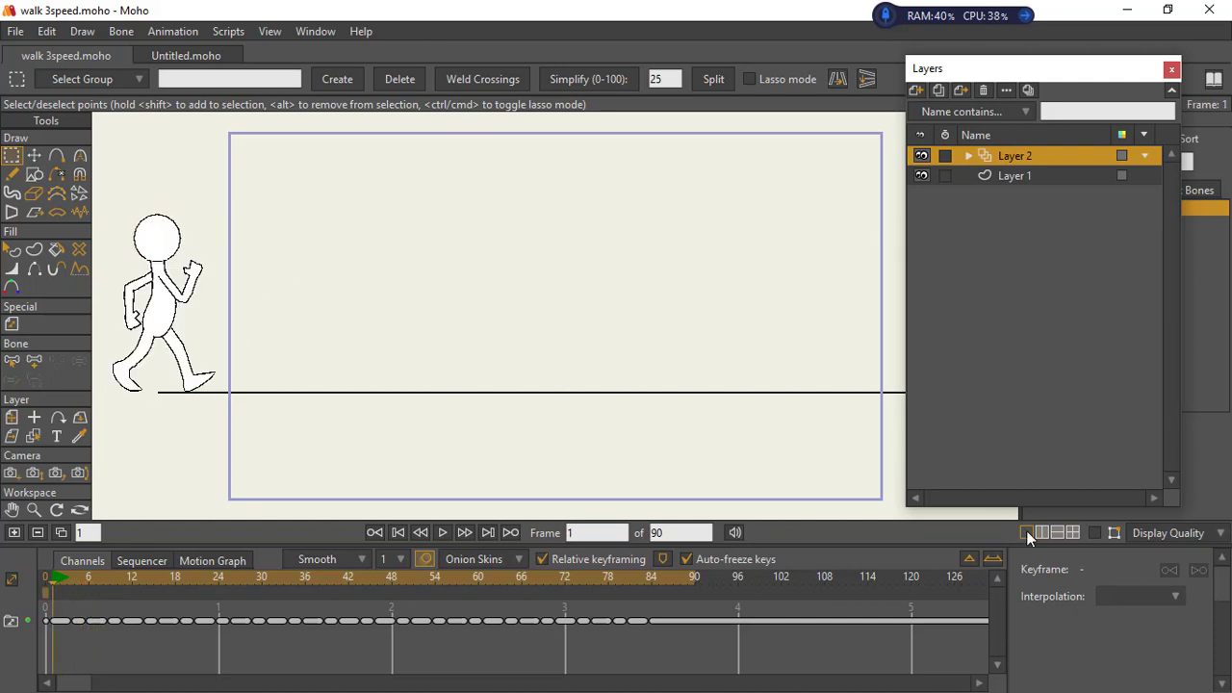
pyautogui.click(1095, 532)
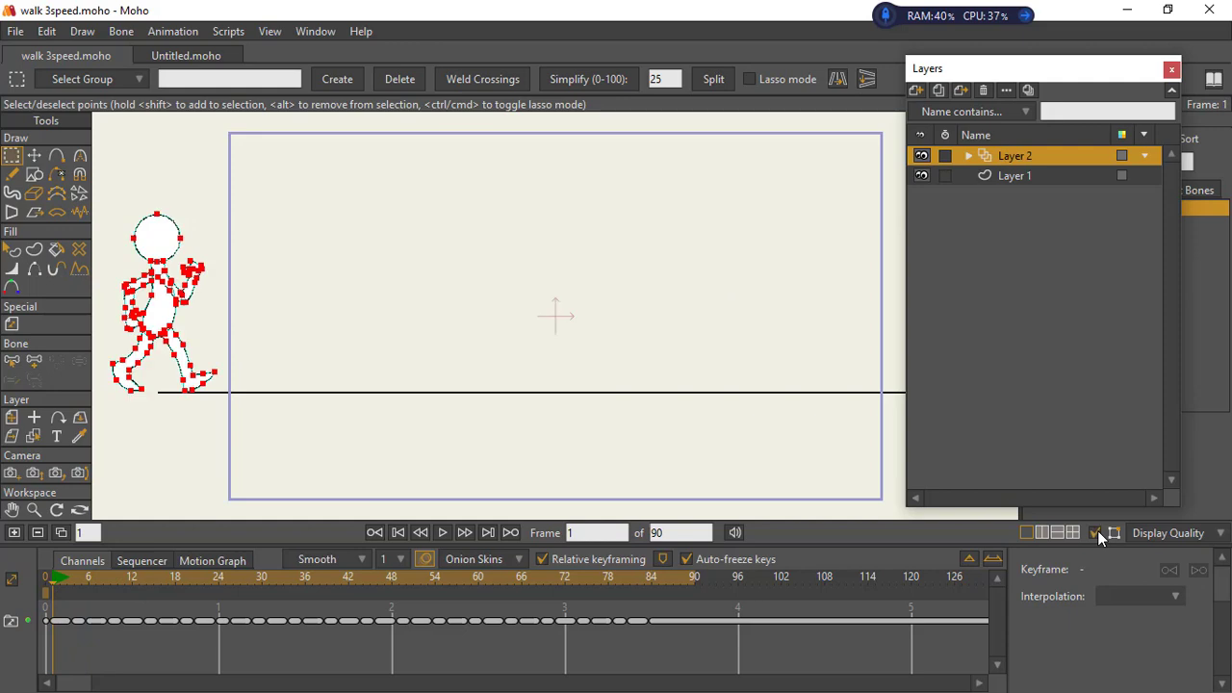
pyautogui.click(968, 156)
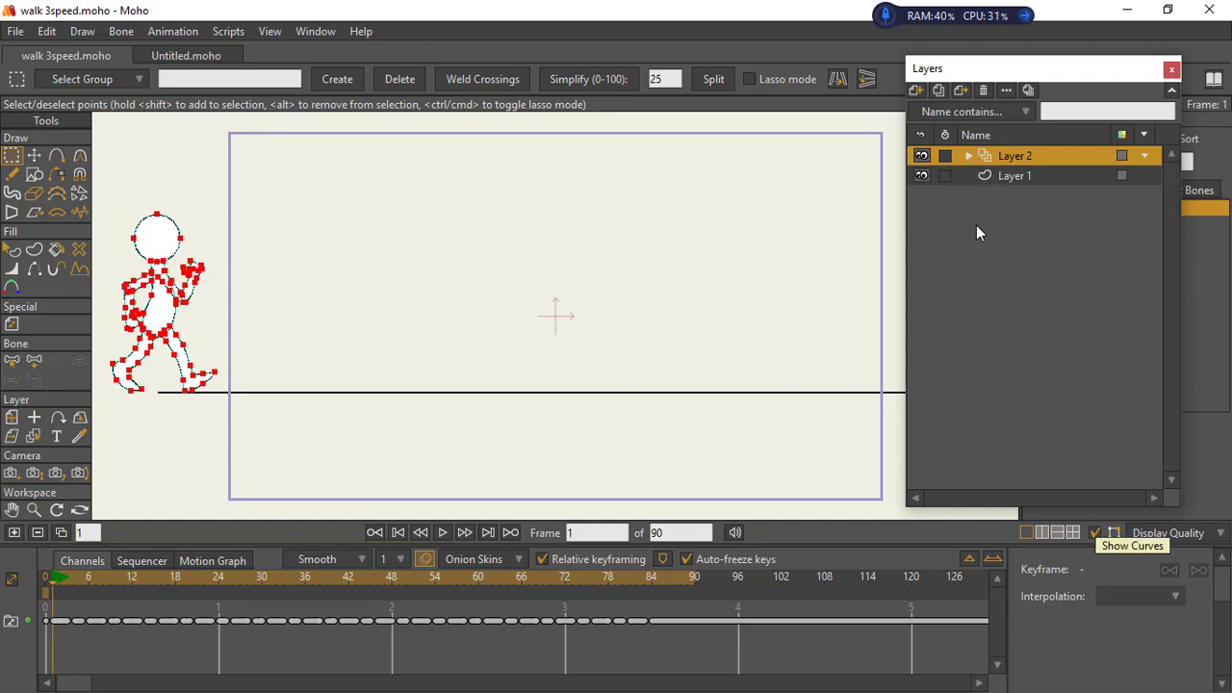
pyautogui.click(969, 155)
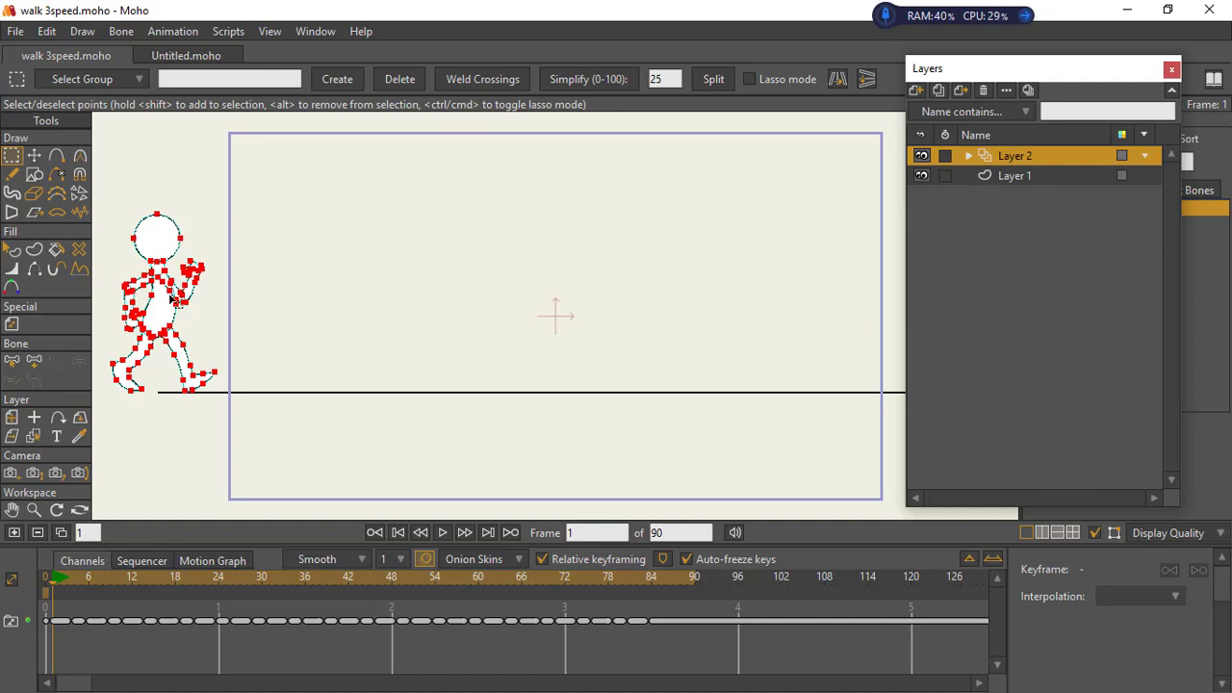
pyautogui.moveTo(244, 300); pyautogui.dragTo(262, 299)
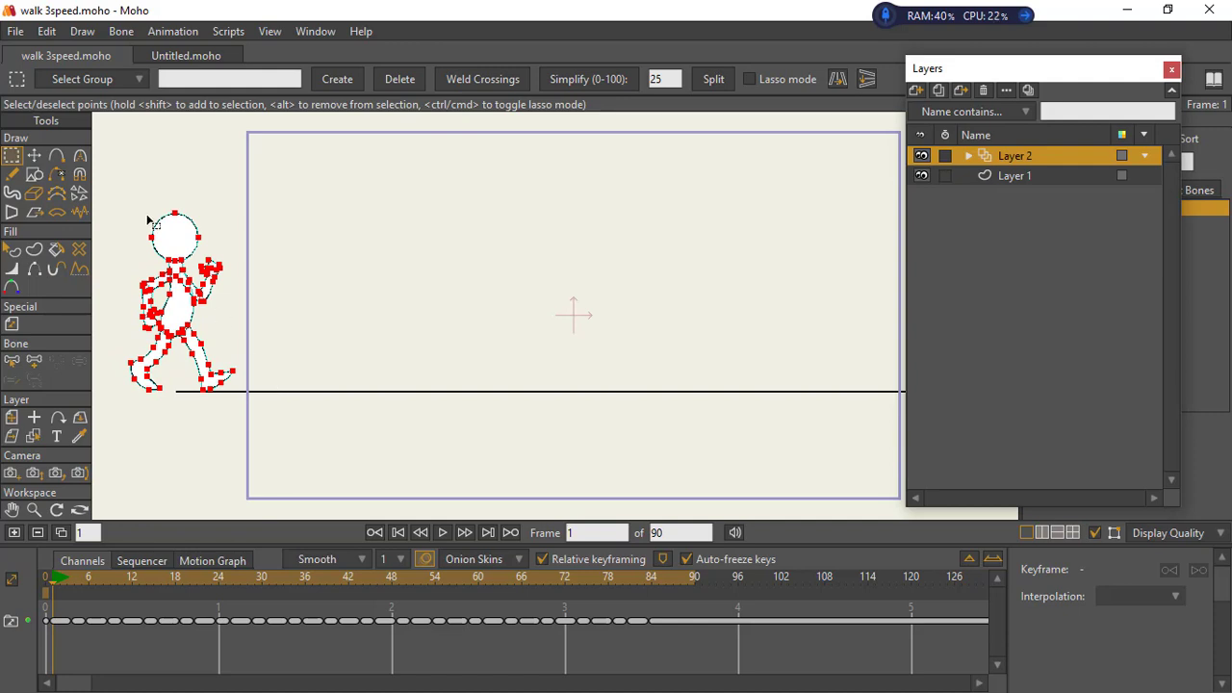
pyautogui.moveTo(108, 174); pyautogui.dragTo(284, 445)
# Step: Add a Frame By Frame layer above Layer 1 in the untitled project
pyautogui.click(185, 55)
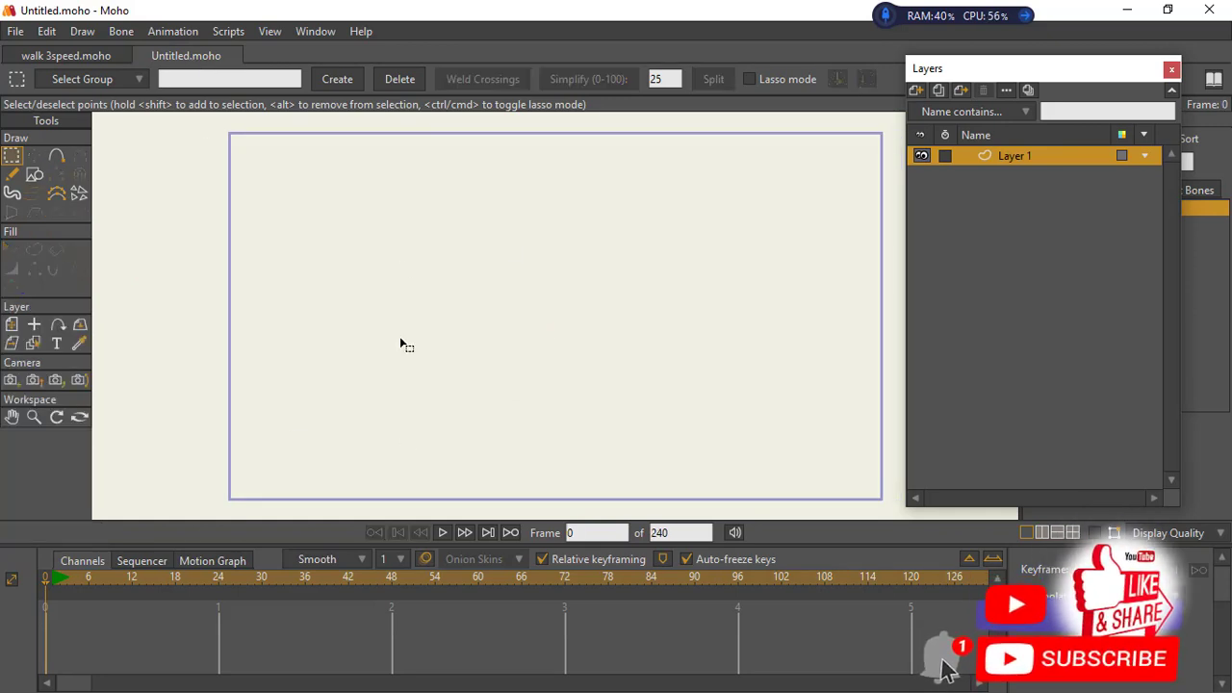
pyautogui.click(916, 91)
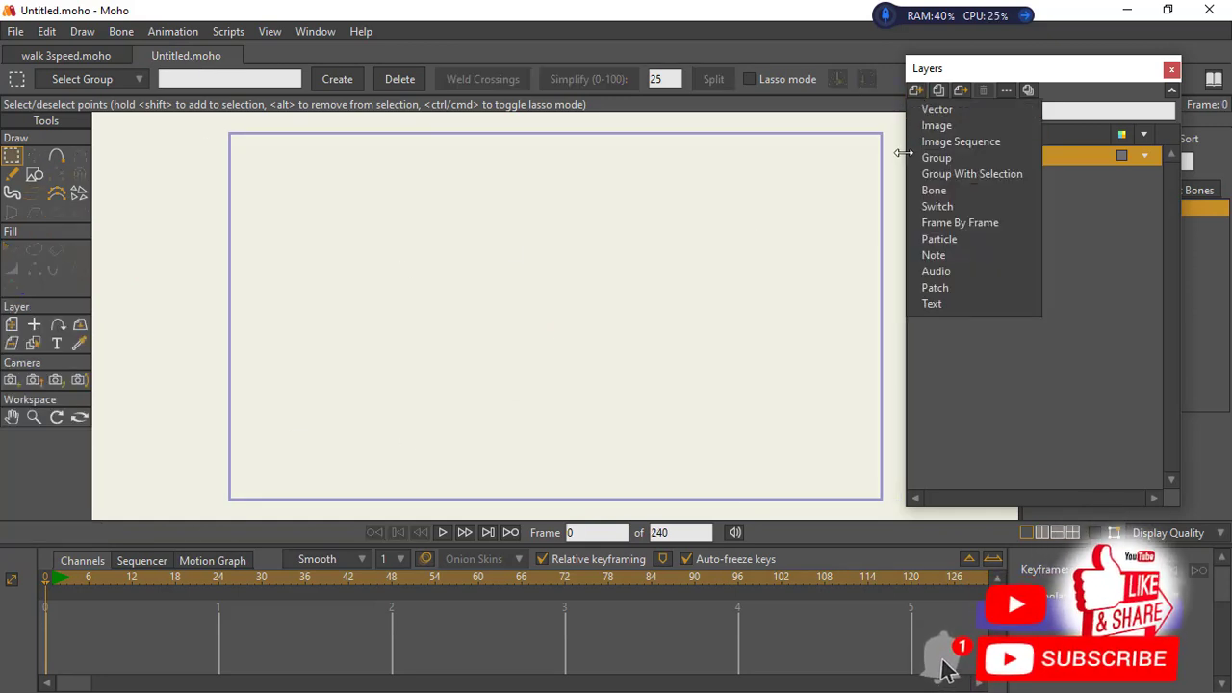
pyautogui.click(959, 222)
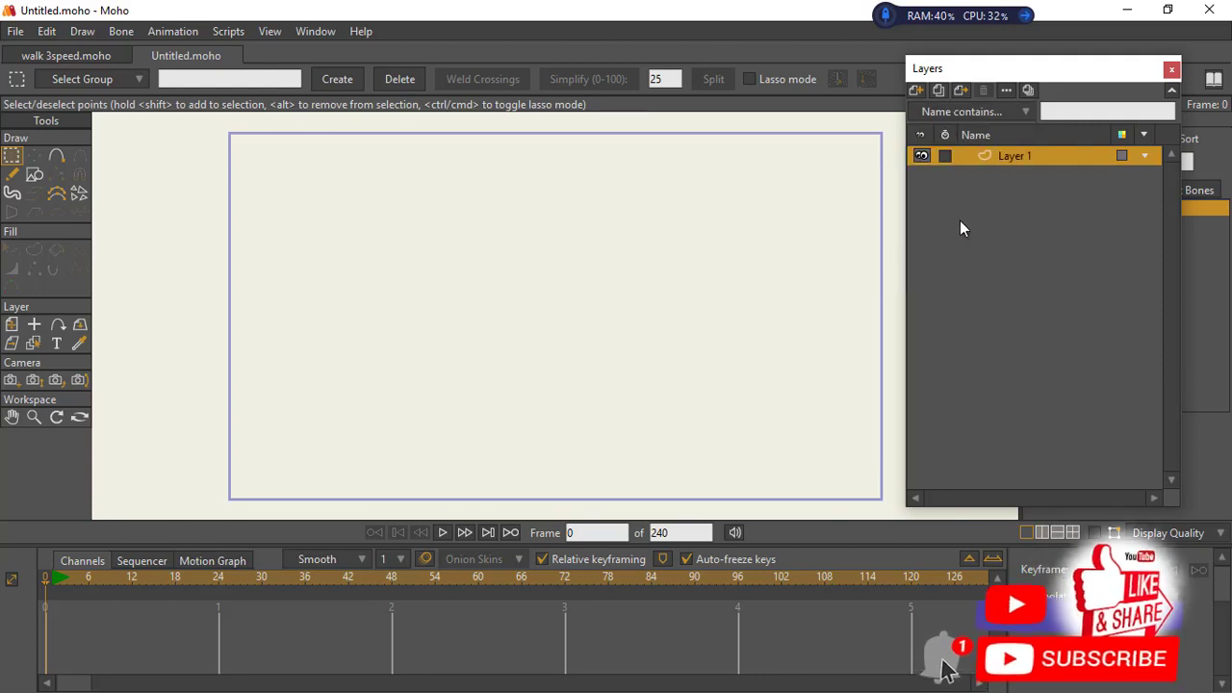
pyautogui.click(976, 152)
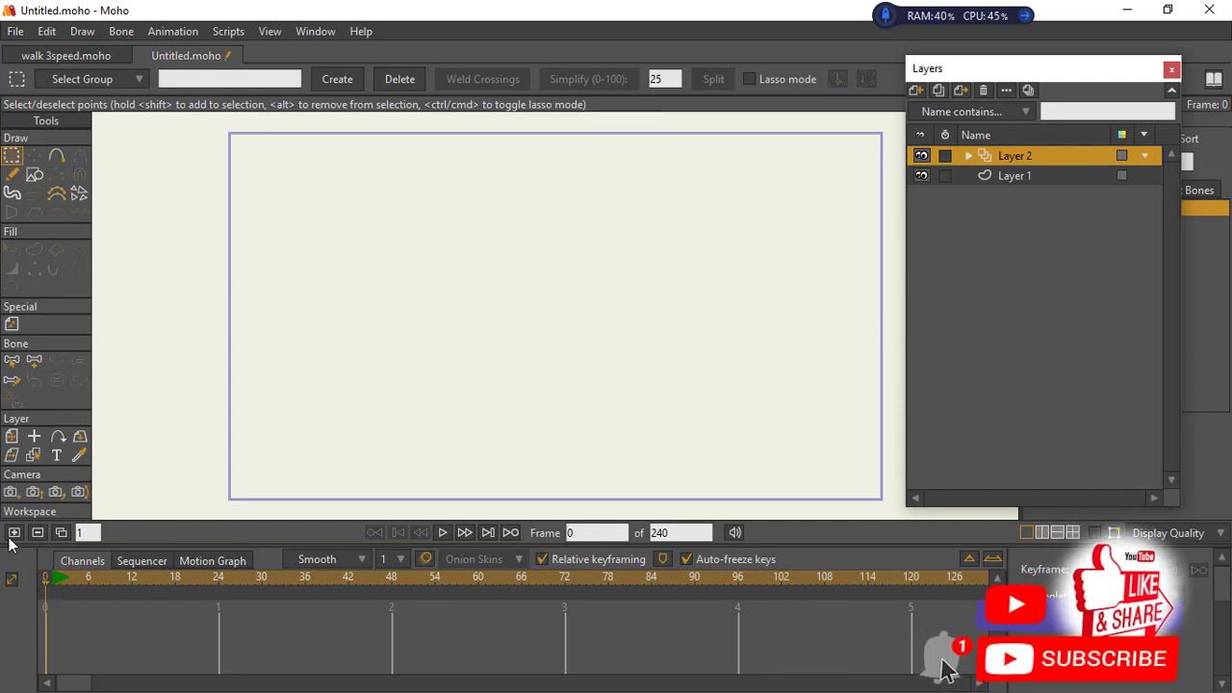
# Step: Paste the copied walking figure into Layer 2 at frame 1
pyautogui.press('Right')
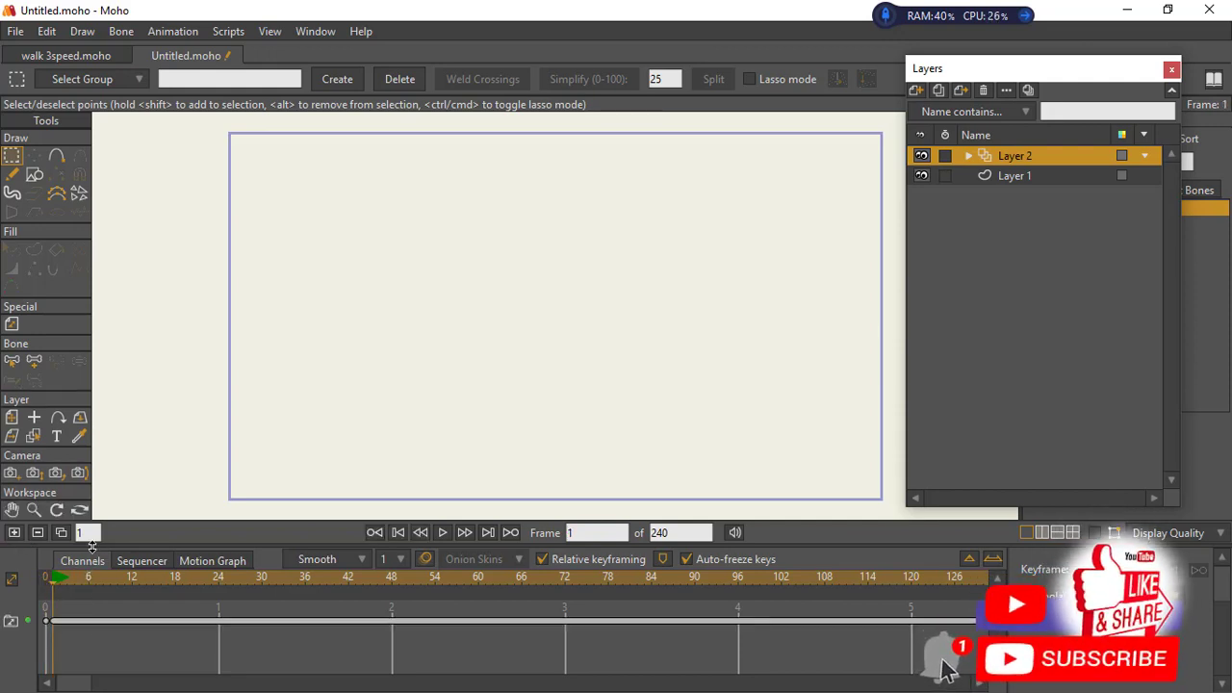
pyautogui.hotkey('ctrl', 'v')
pyautogui.moveTo(318, 335); pyautogui.dragTo(358, 338)
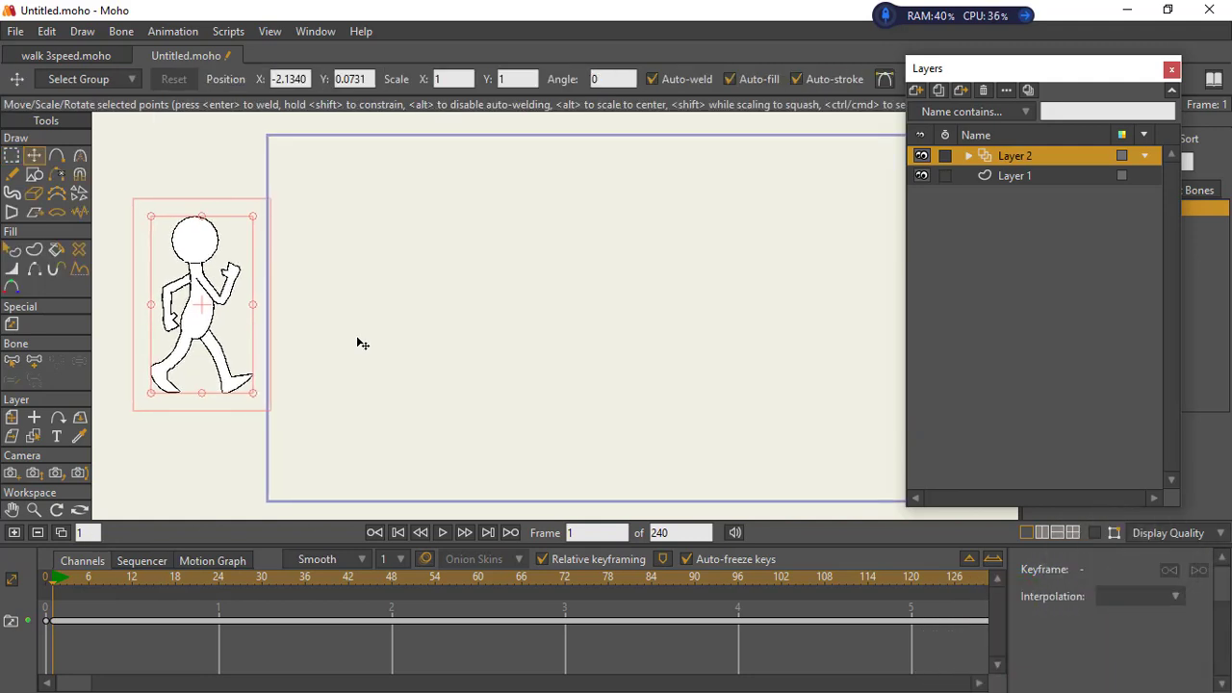
# Step: With curves shown on Layer 1 at frame 0, draw a horizontal ground line extending past both sides of the camera frame and give it a stroke
pyautogui.click(1011, 179)
pyautogui.scroll(-3, 468, 311)
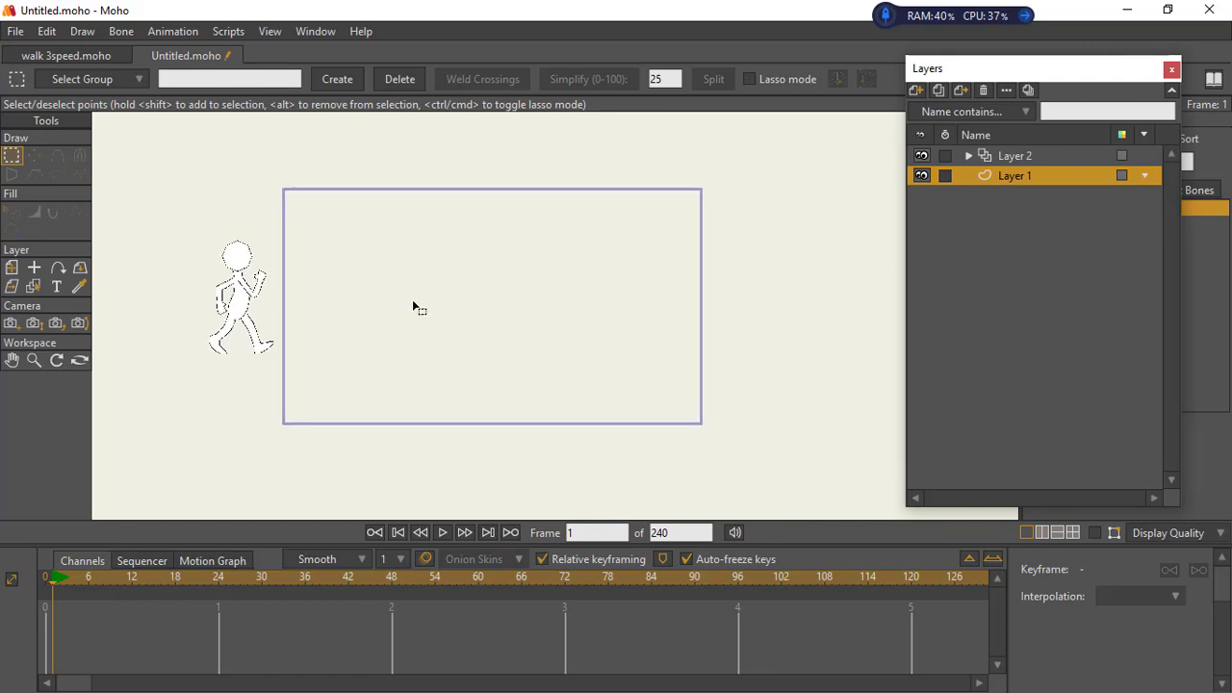
pyautogui.click(46, 577)
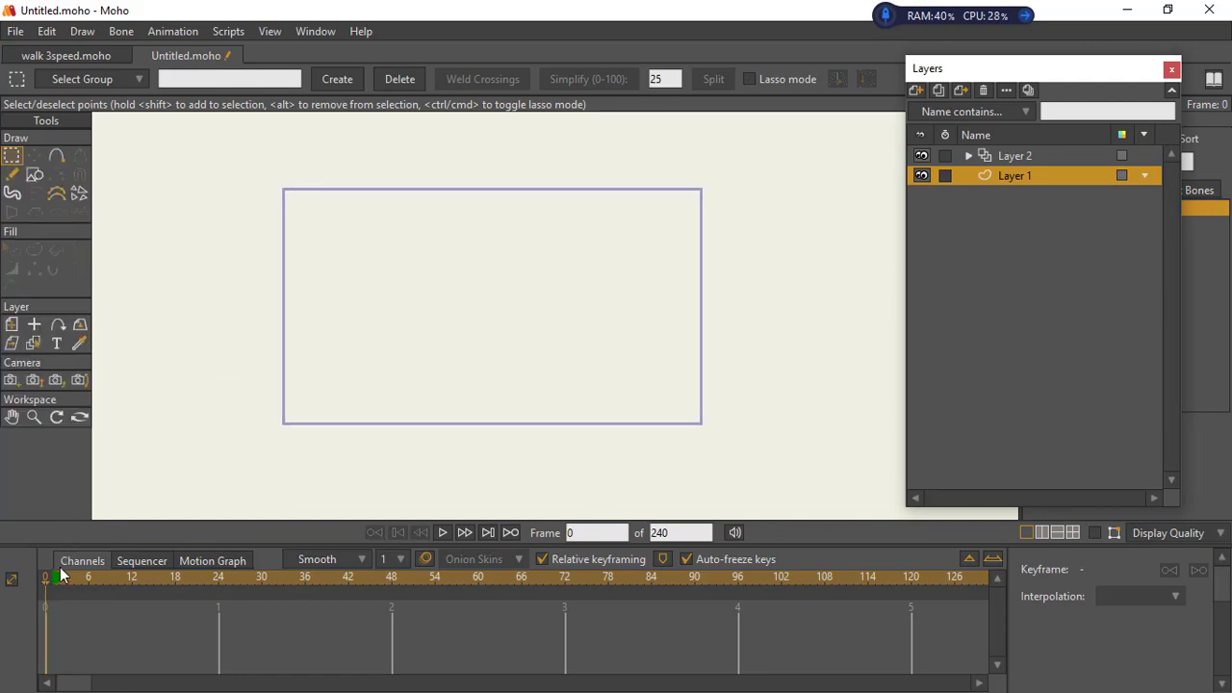
pyautogui.click(56, 158)
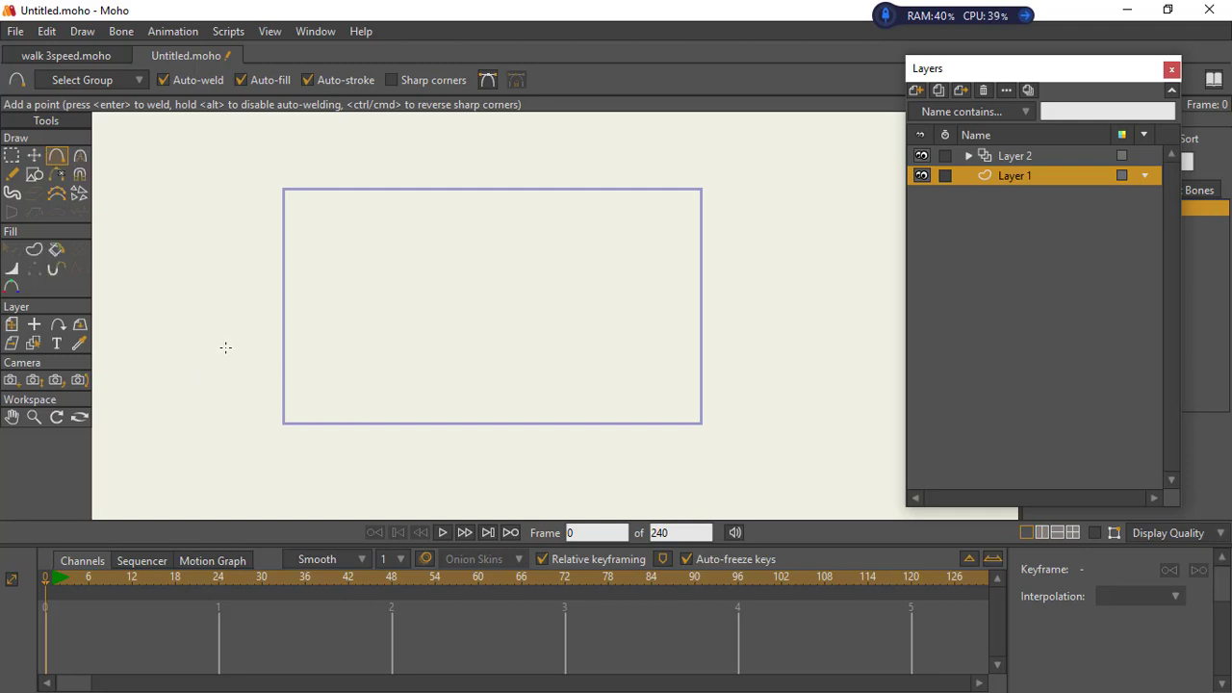
pyautogui.click(1095, 531)
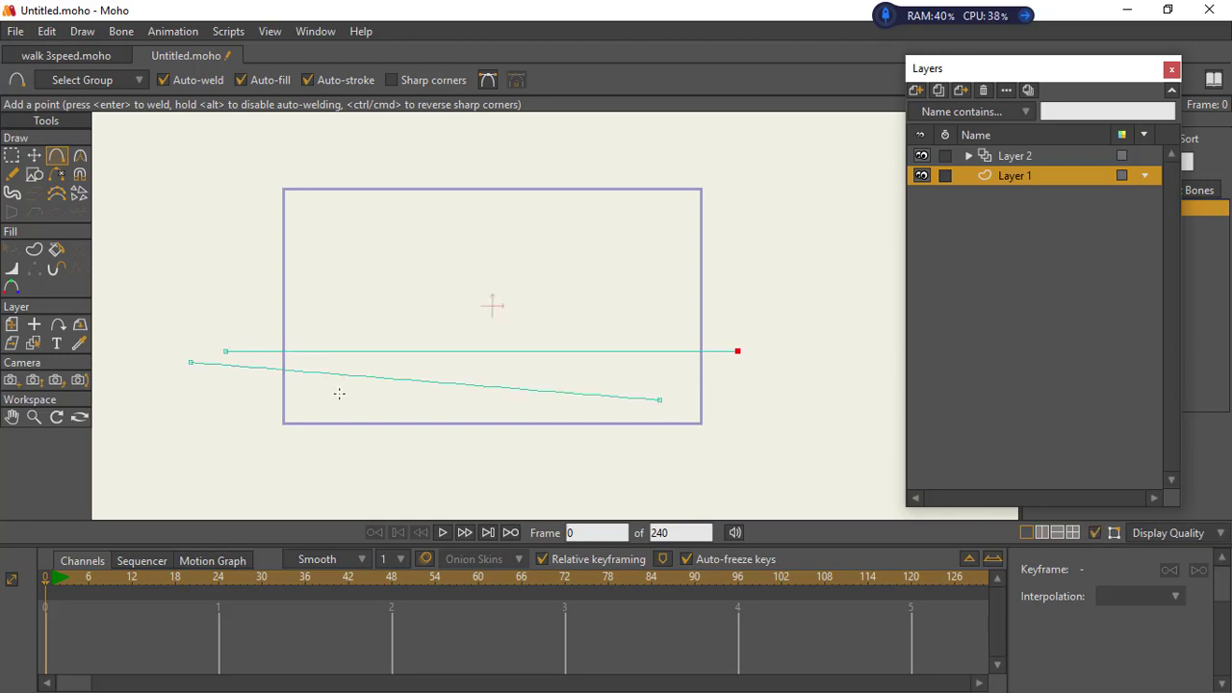
pyautogui.hotkey('ctrl', 'z')
pyautogui.hotkey('ctrl', 'z')
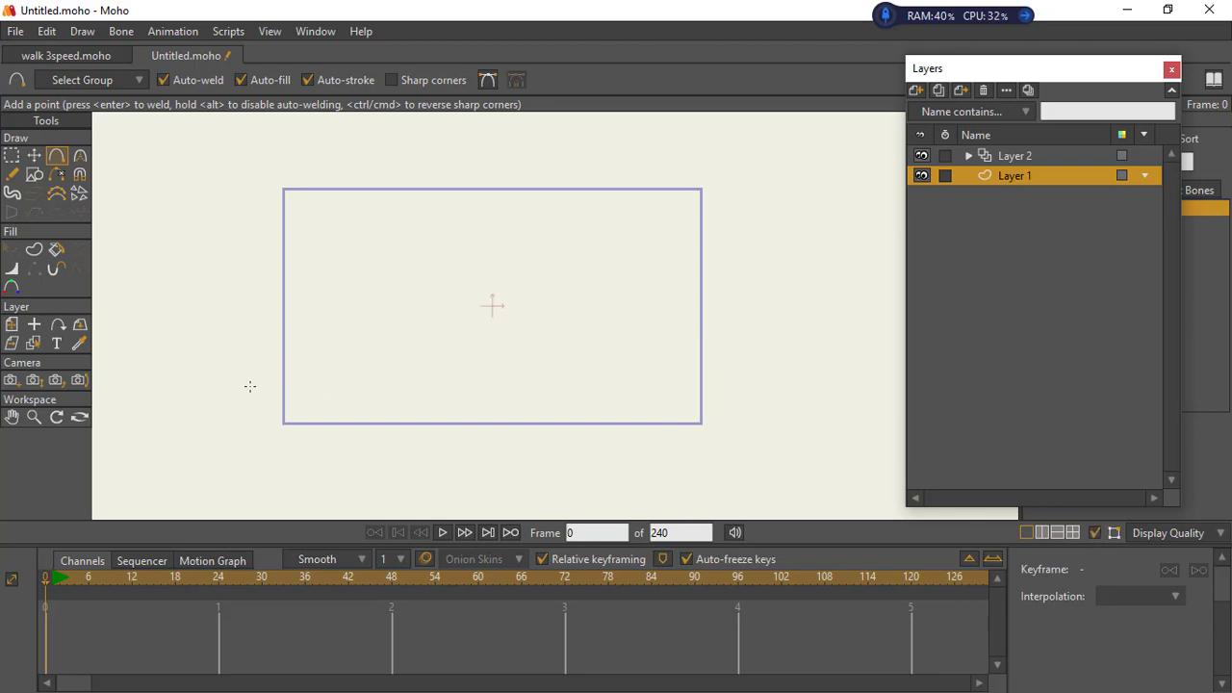
pyautogui.moveTo(219, 359); pyautogui.dragTo(760, 359)
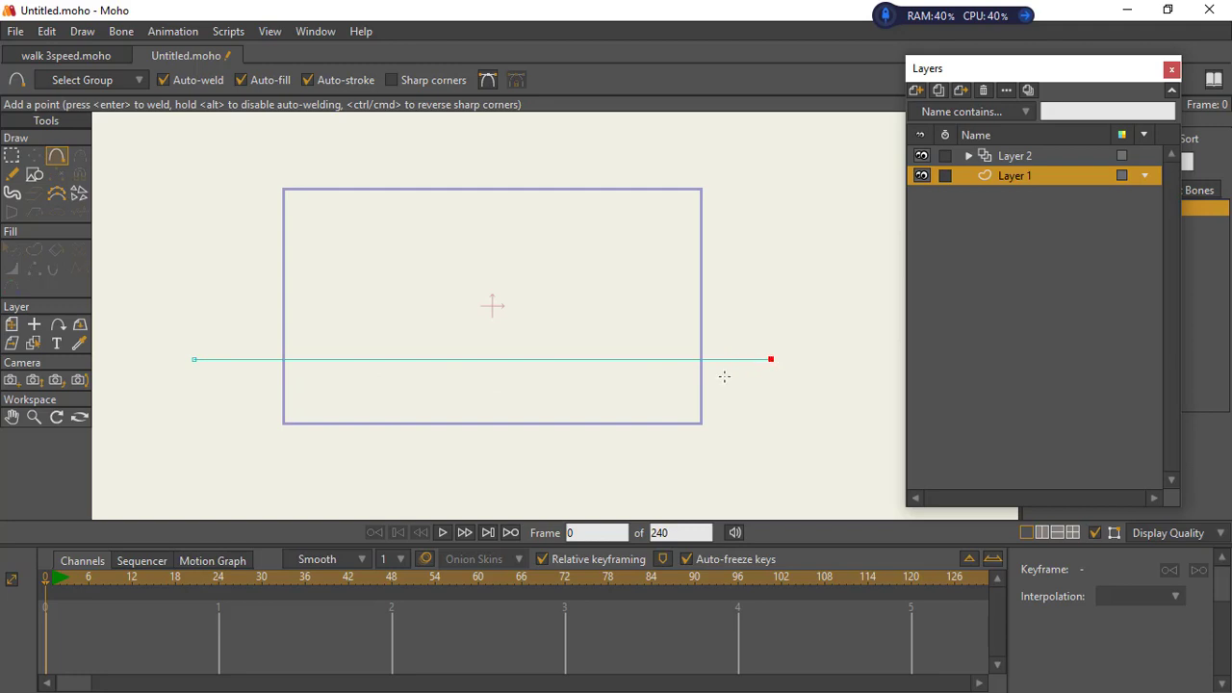
pyautogui.click(56, 249)
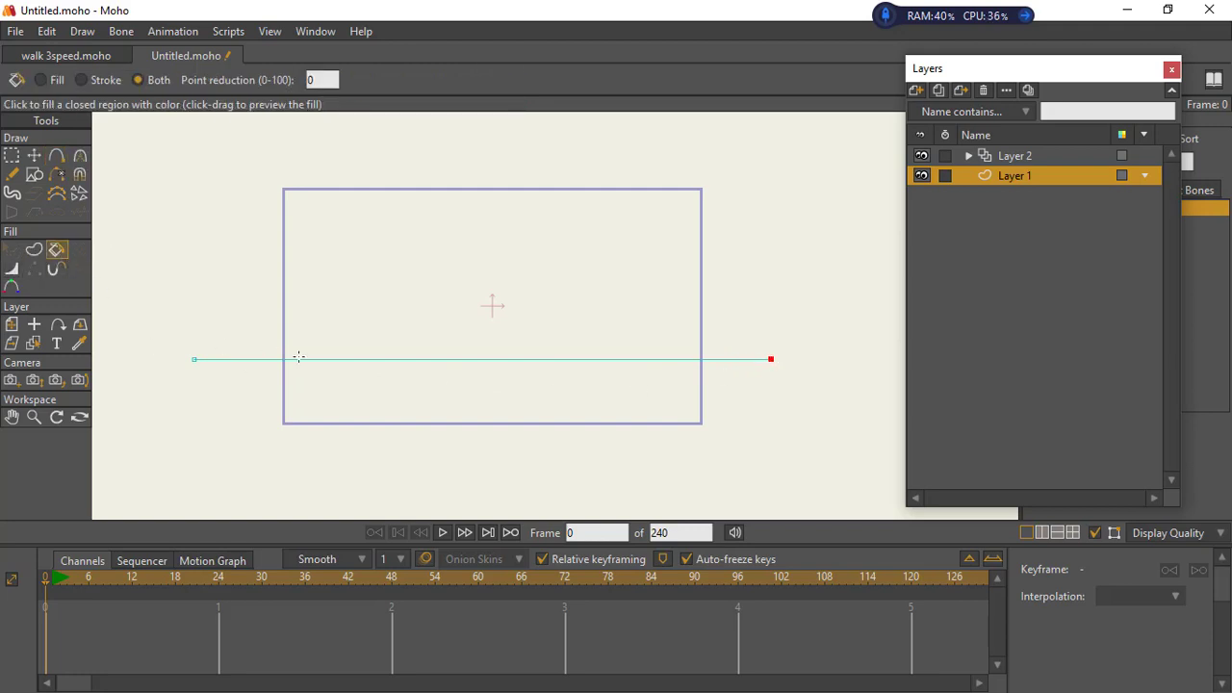
pyautogui.click(300, 357)
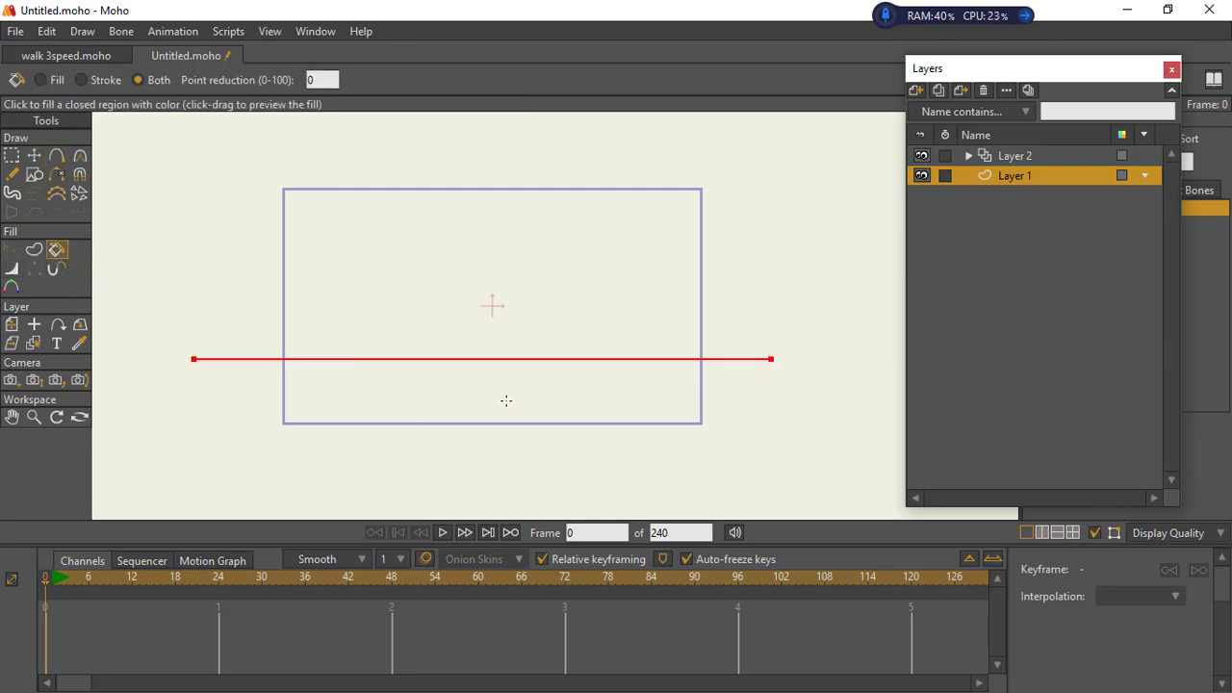
# Step: At frame 1, raise the ground line to a Y position of about -0.41 so it meets the figure's feet
pyautogui.click(12, 155)
pyautogui.click(60, 581)
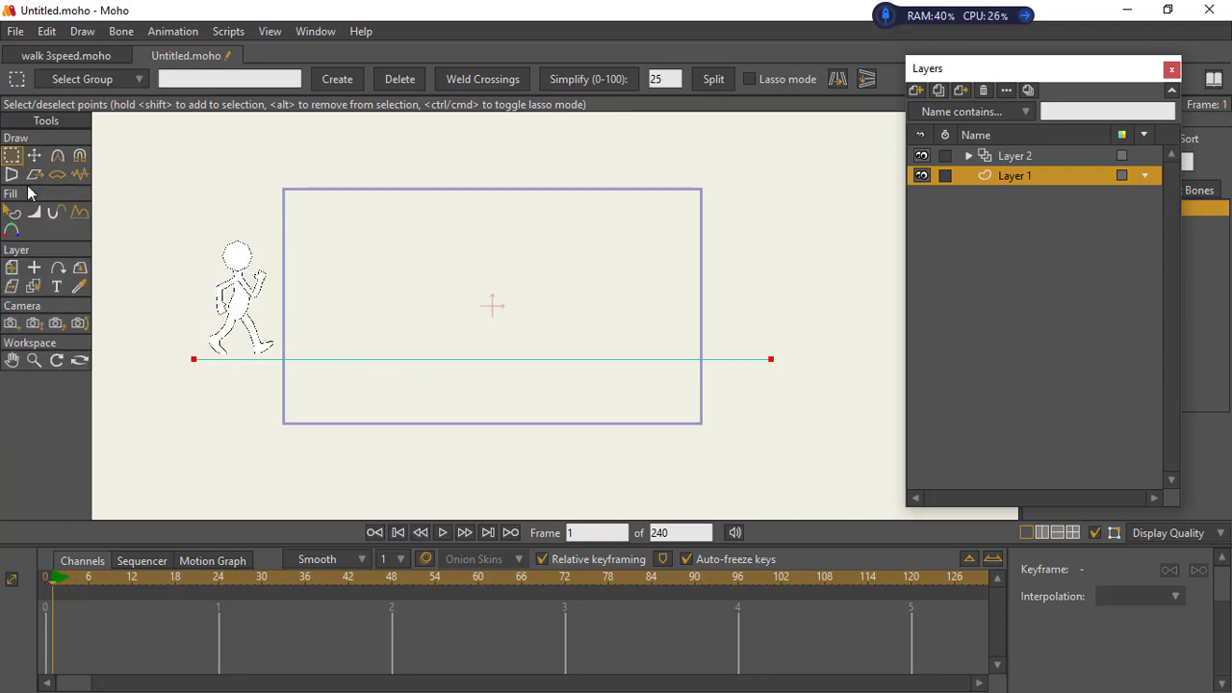
pyautogui.click(33, 155)
pyautogui.scroll(3, 379, 371)
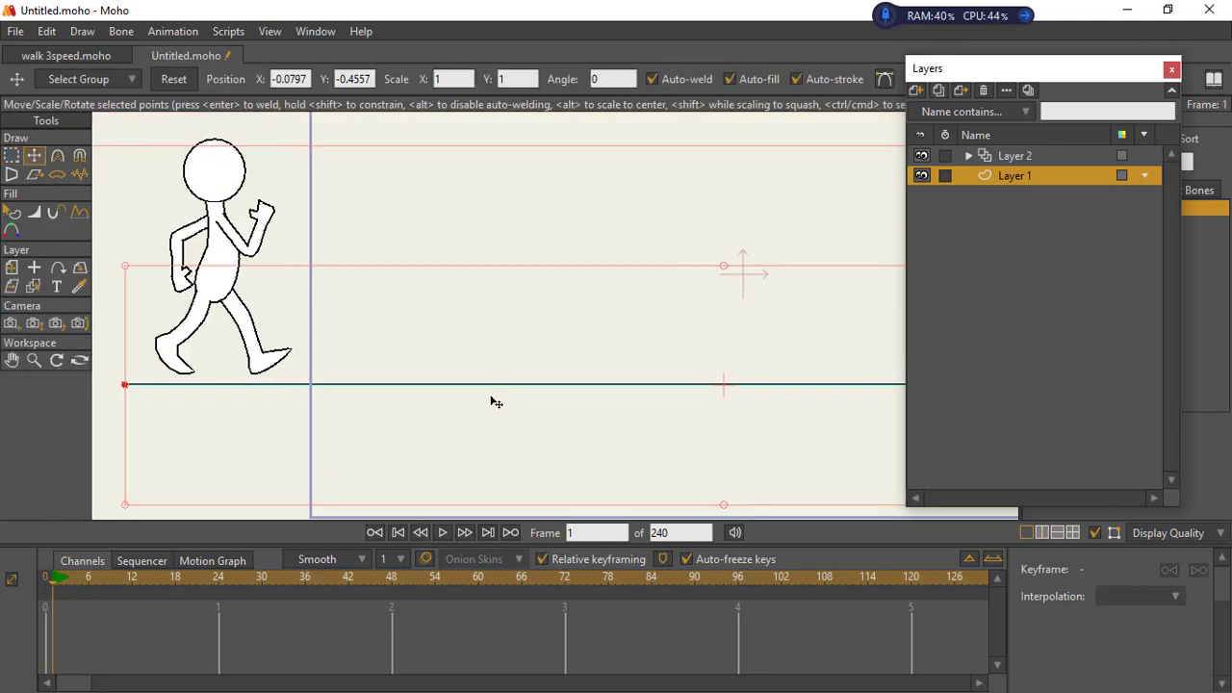
pyautogui.moveTo(453, 388); pyautogui.dragTo(436, 391)
pyautogui.scroll(-3, 318, 329)
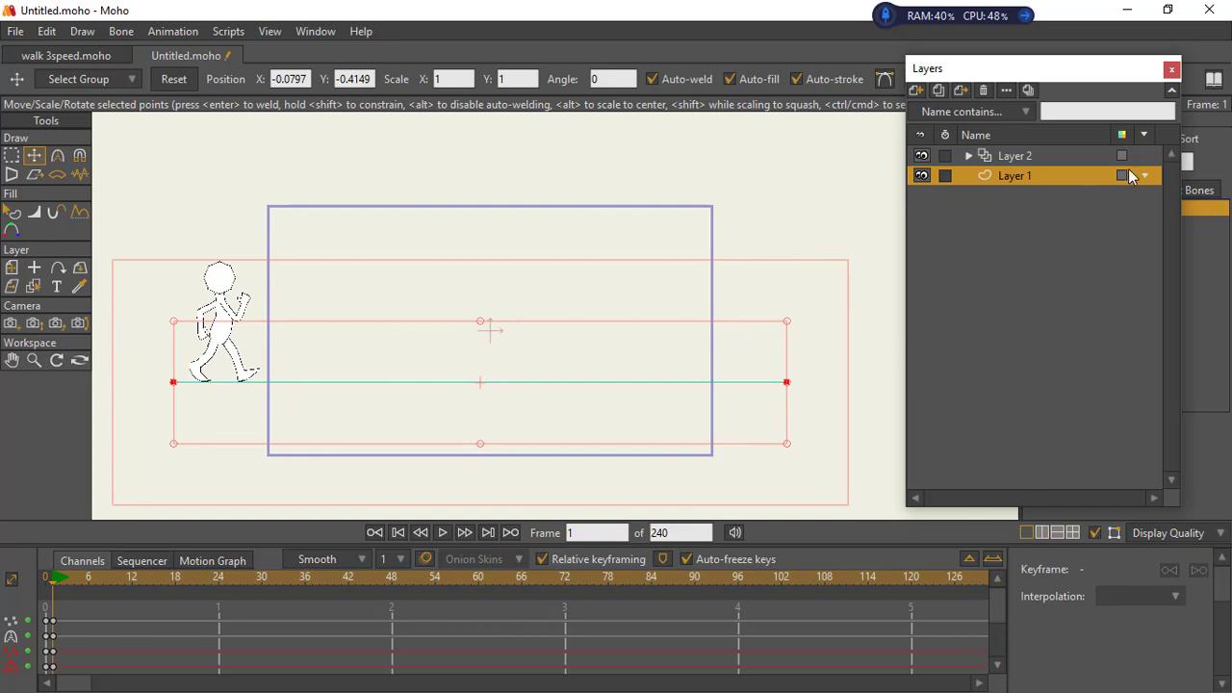
# Step: Make Layer 2 active at frame 1 with the Select Points tool and turn on onion skins
pyautogui.click(992, 157)
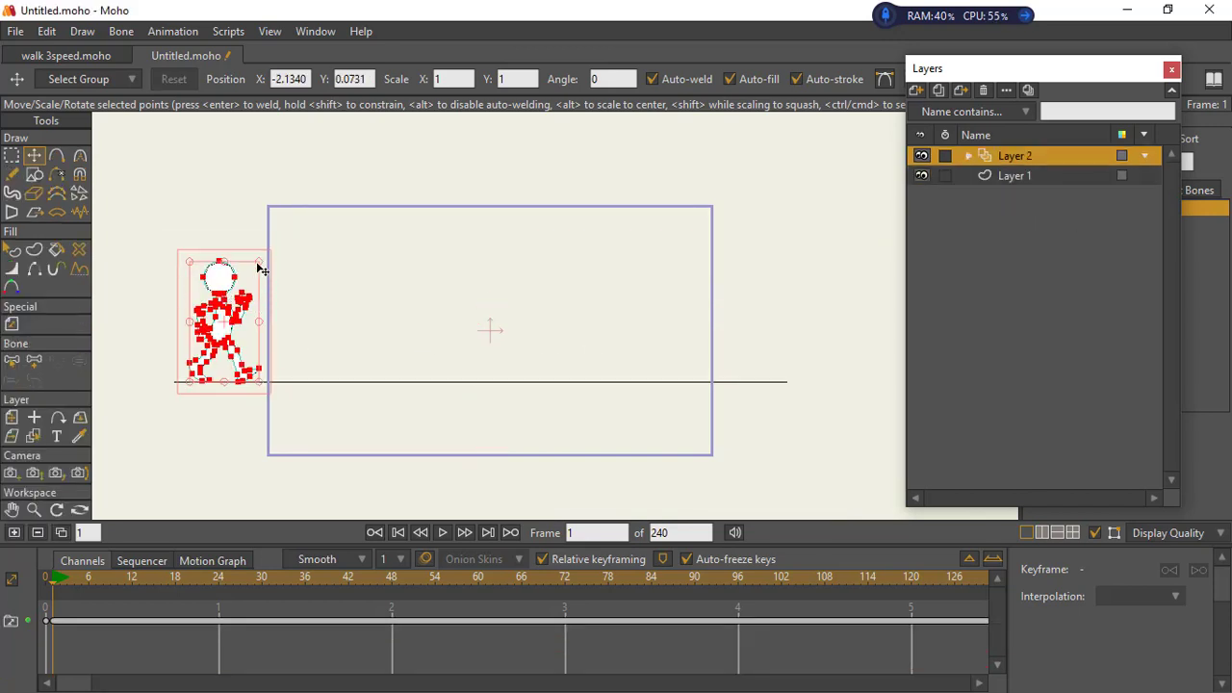
pyautogui.click(92, 580)
pyautogui.click(53, 578)
pyautogui.click(133, 578)
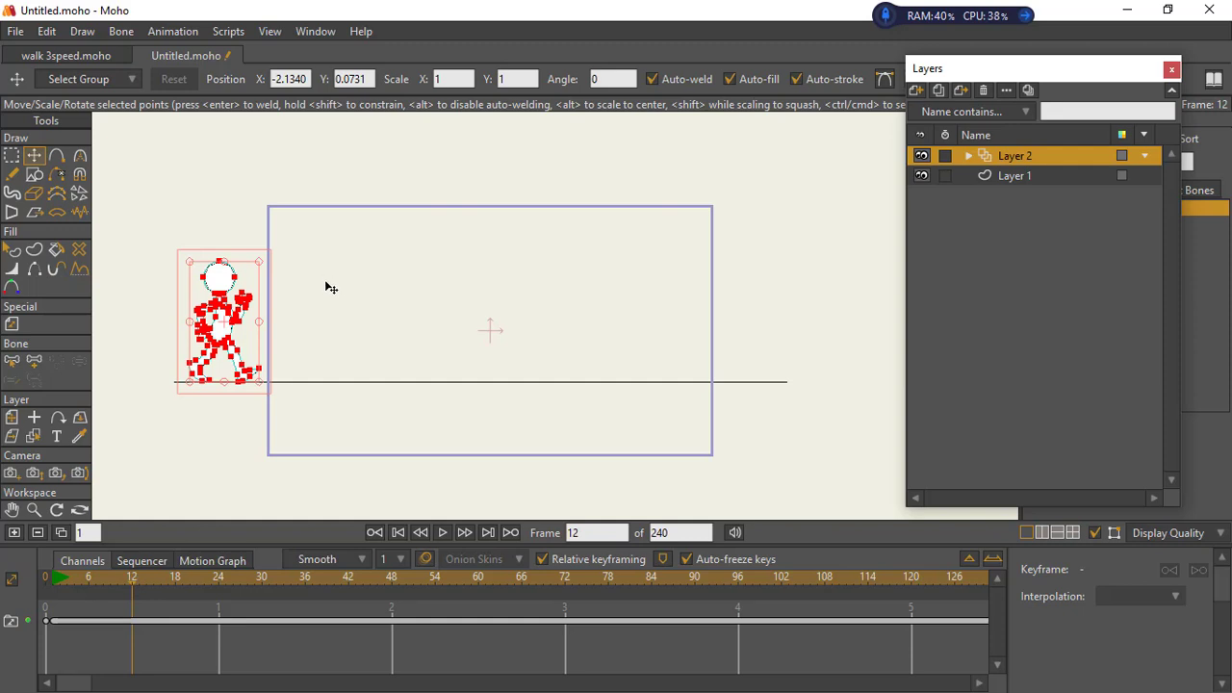
pyautogui.press('g')
pyautogui.click(56, 583)
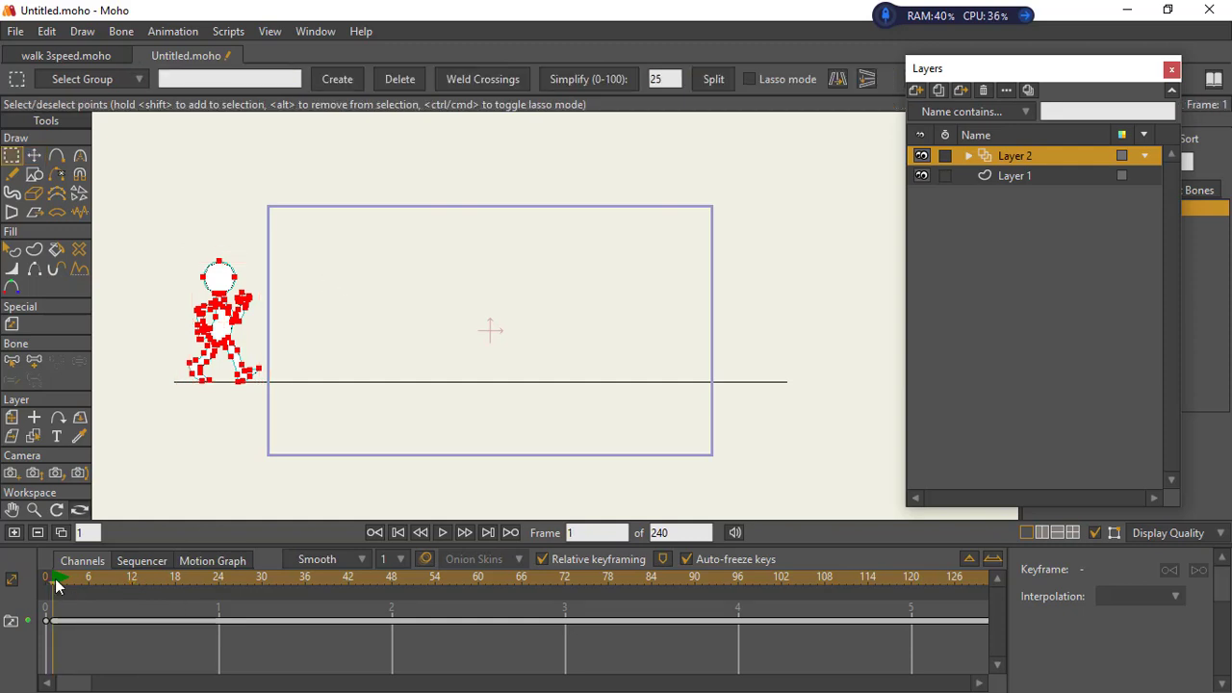
pyautogui.click(426, 560)
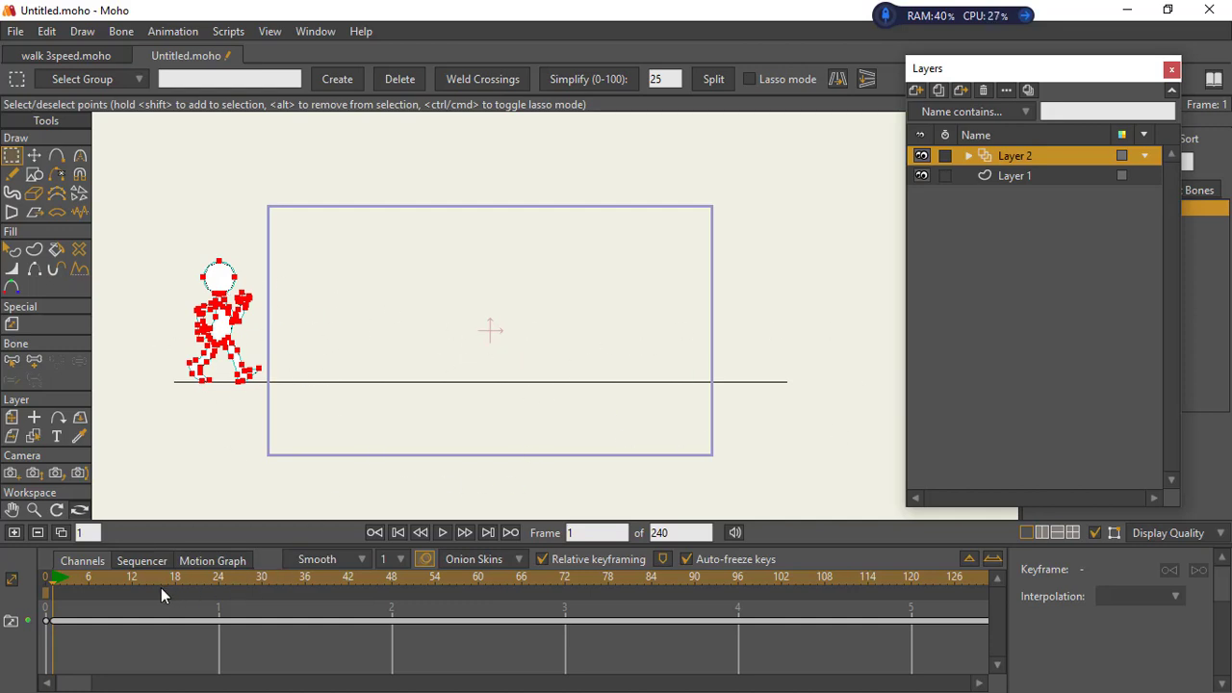
# Step: Add a drawing at frame 12 of Layer 2, place a copy of the walking figure there and move it one stride forward
pyautogui.click(134, 579)
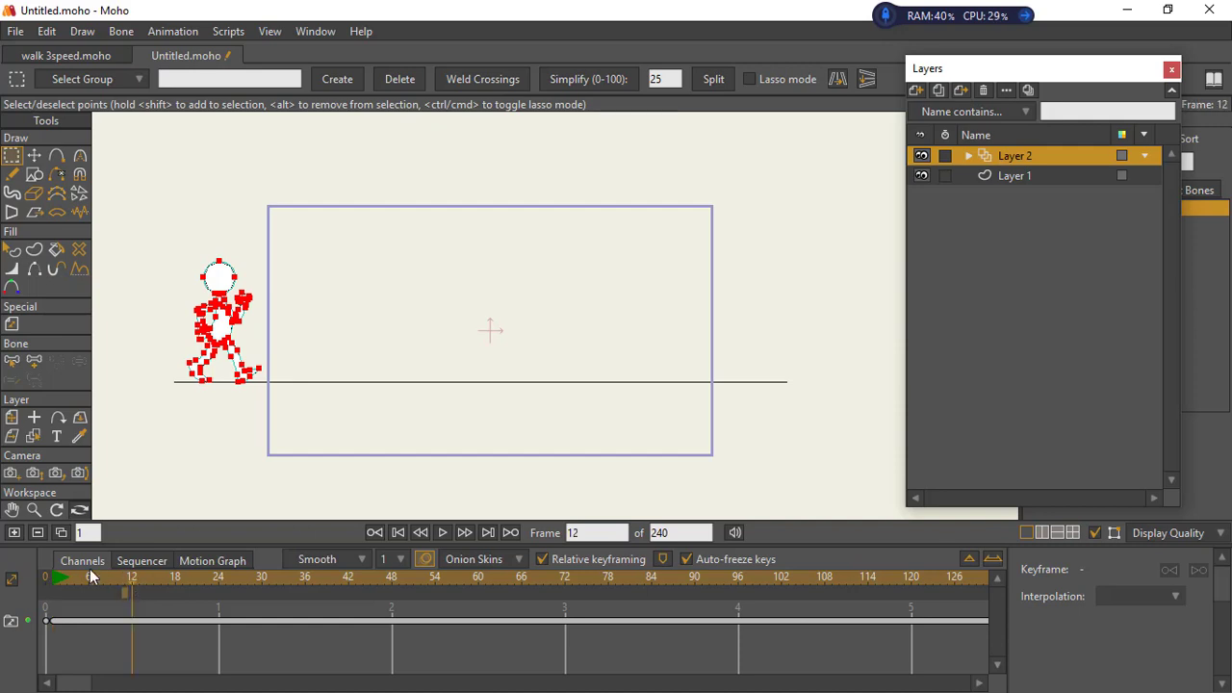
pyautogui.click(12, 534)
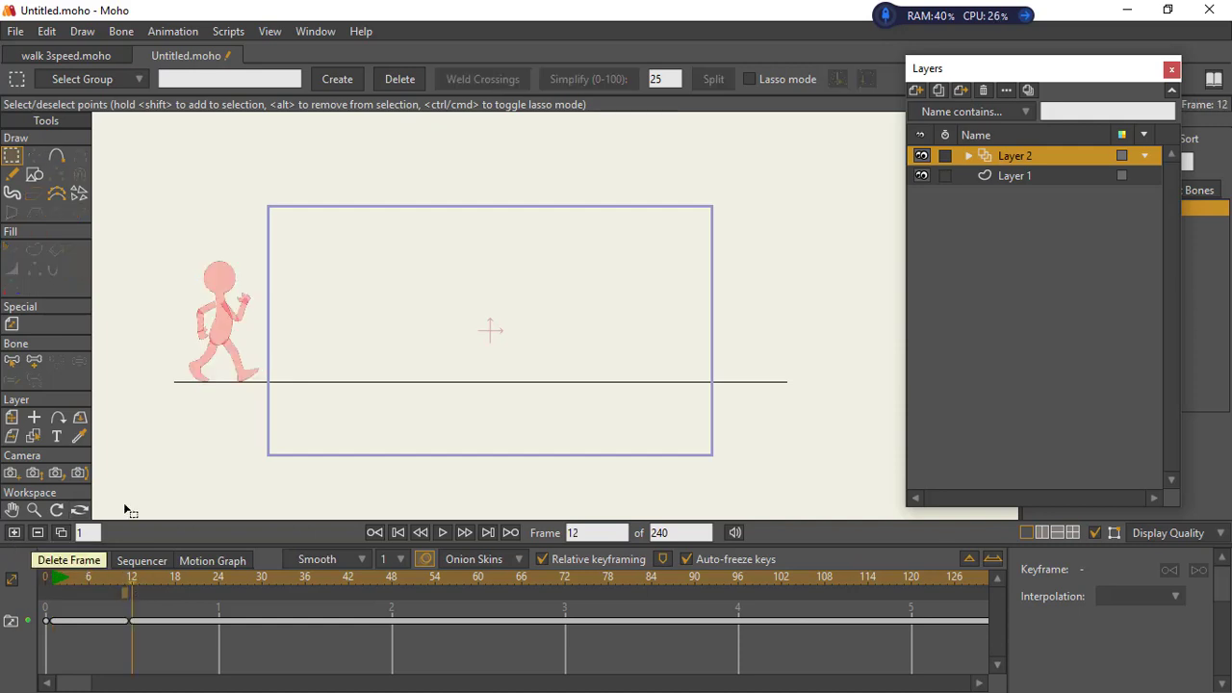
pyautogui.hotkey('ctrl', 'a')
pyautogui.press('t')
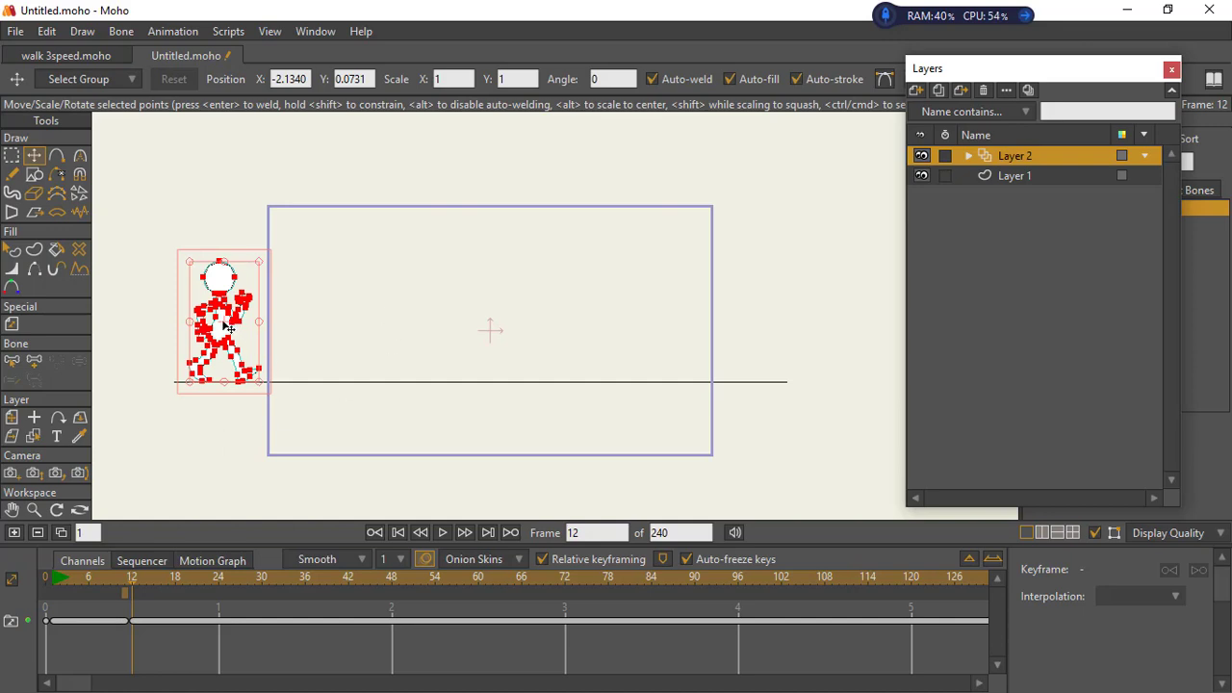
pyautogui.moveTo(228, 328); pyautogui.dragTo(300, 339)
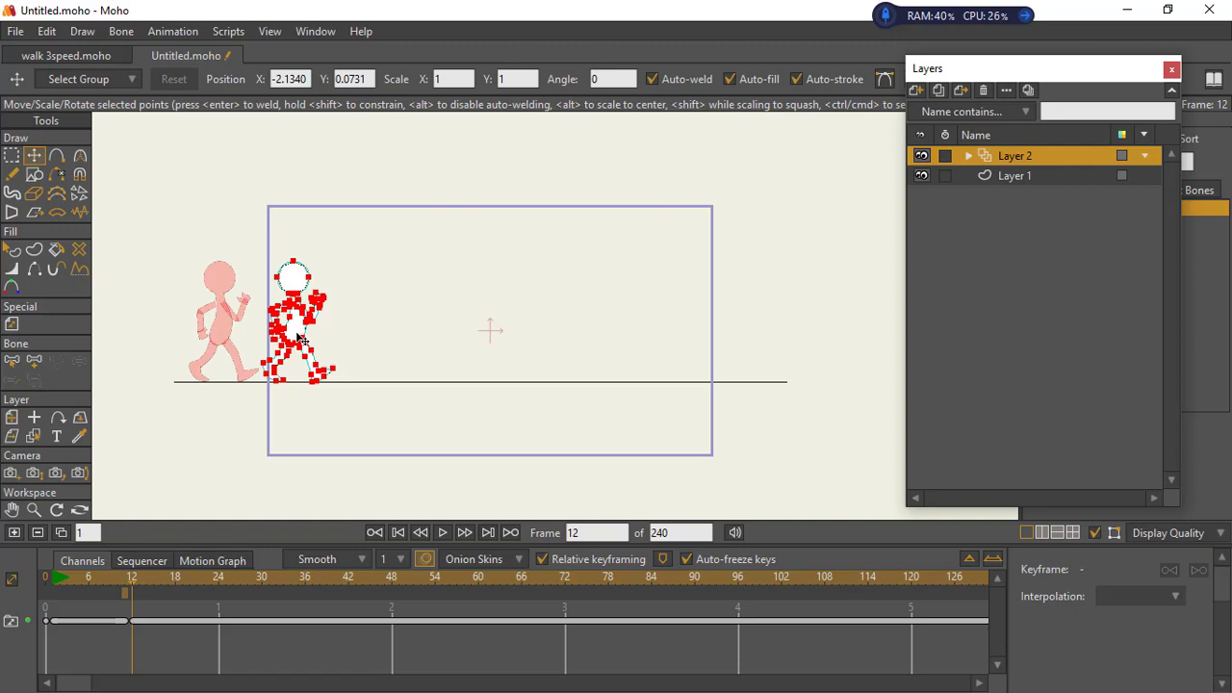
# Step: Reposition the copied figure at frame 12 of Layer 2 so its back foot meets the previous figure's front foot, at X about -1.57
pyautogui.moveTo(301, 339); pyautogui.dragTo(353, 324)
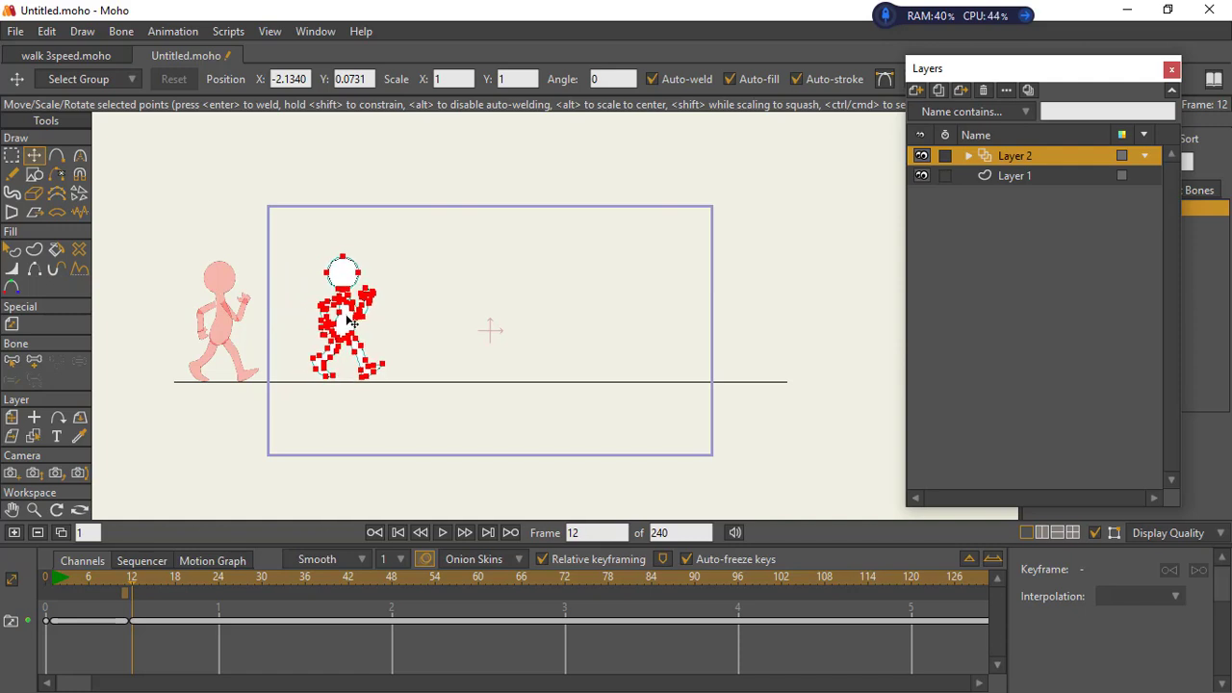
pyautogui.hotkey('ctrl', 'z')
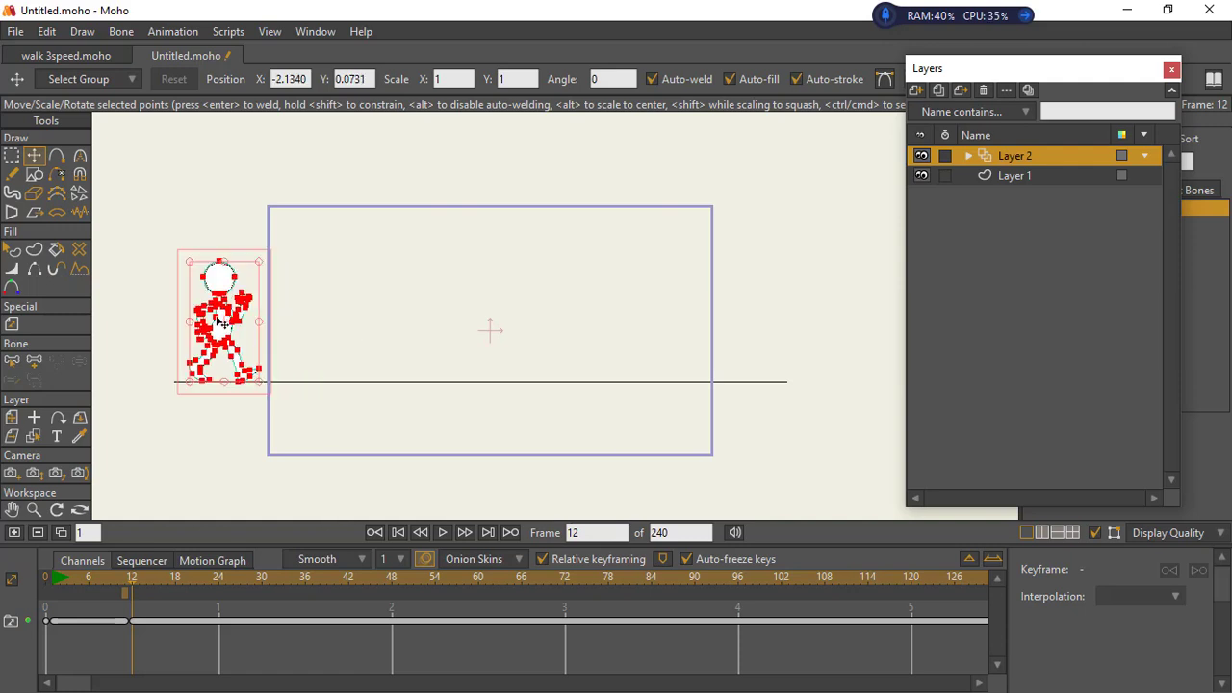
pyautogui.moveTo(221, 324); pyautogui.dragTo(343, 356)
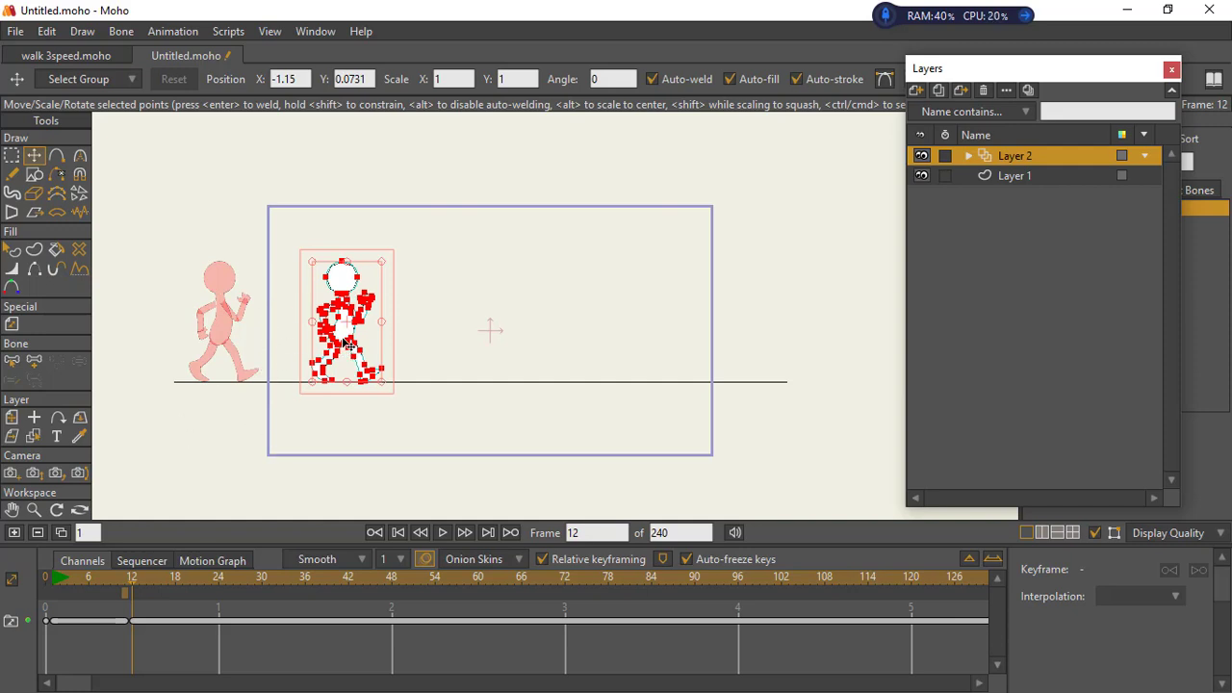
pyautogui.moveTo(331, 337); pyautogui.dragTo(293, 325)
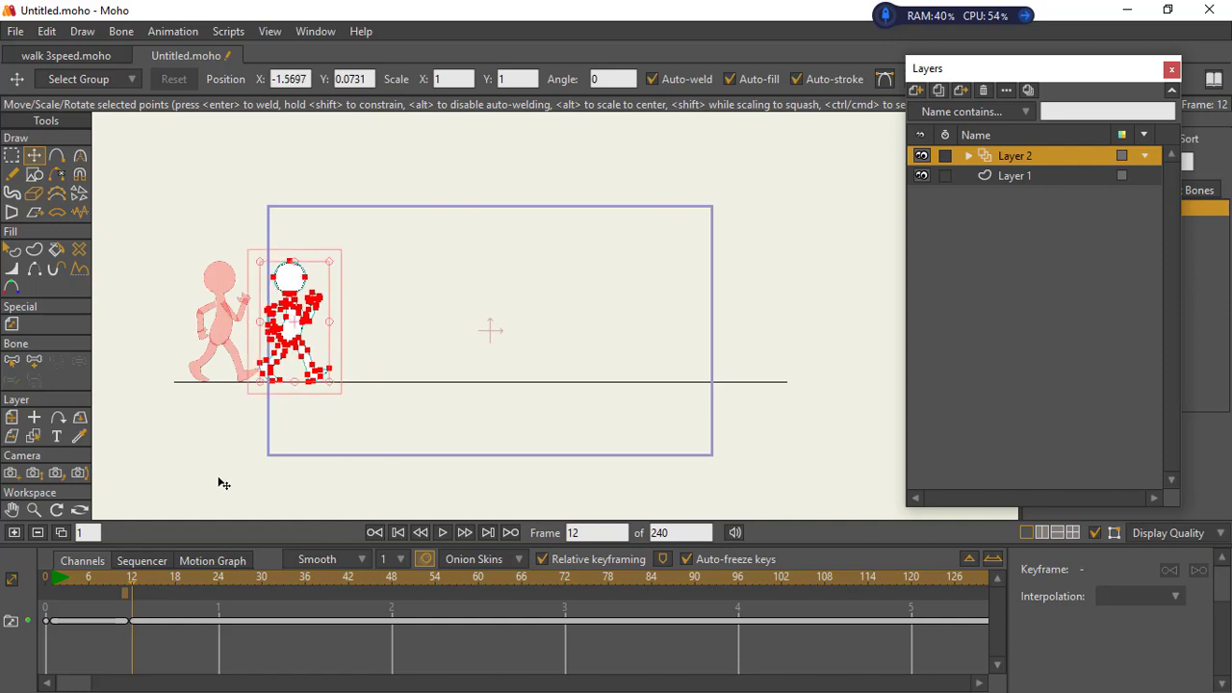
# Step: Add a drawing at frame 24 of Layer 2 and paste the walking figure one stride farther along, at X about -1.01
pyautogui.click(217, 574)
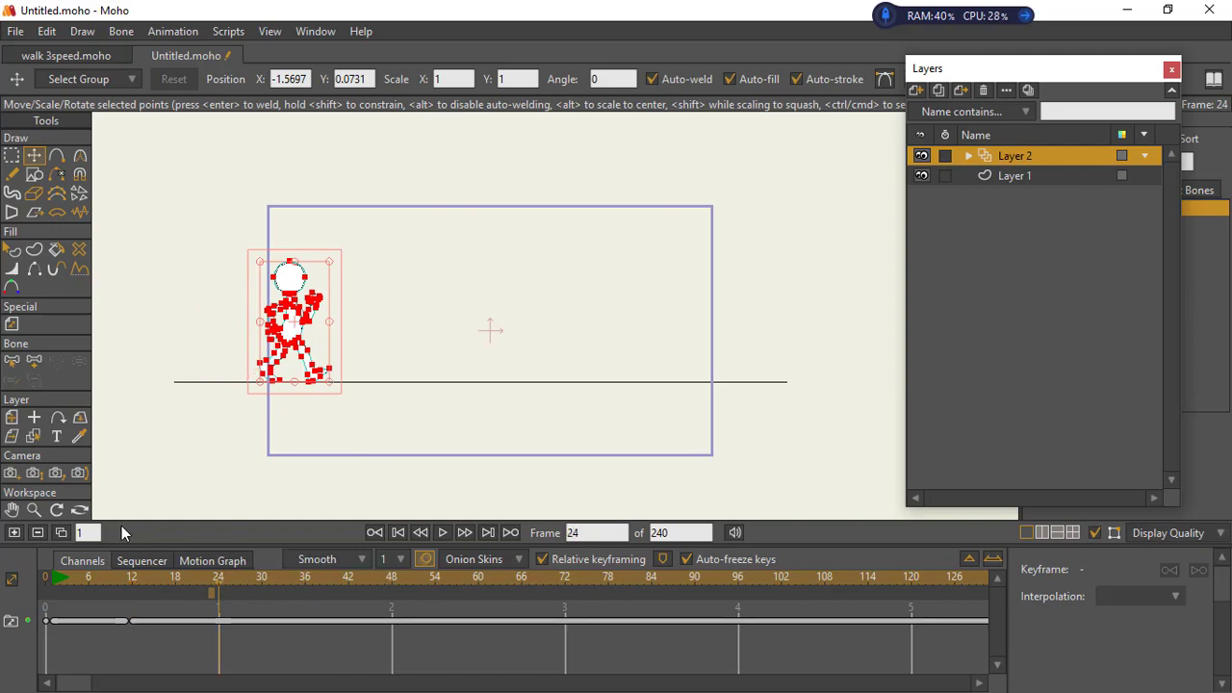
pyautogui.click(15, 532)
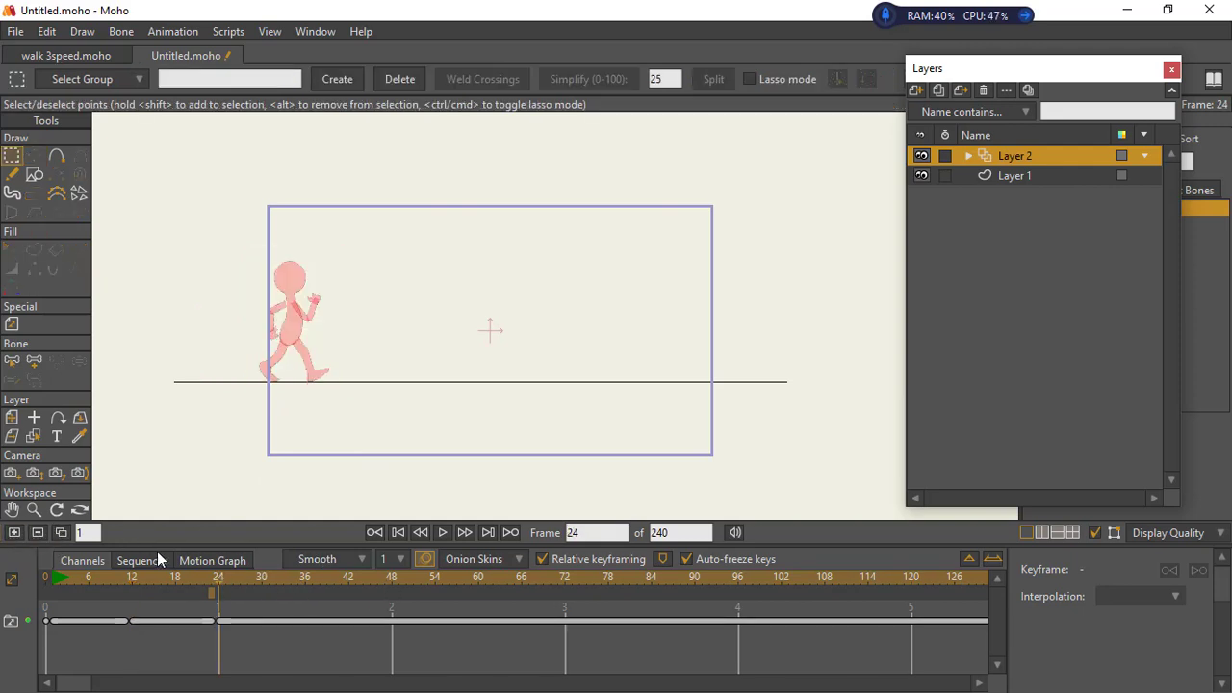
pyautogui.hotkey('ctrl', 'v')
pyautogui.moveTo(214, 332); pyautogui.dragTo(361, 358)
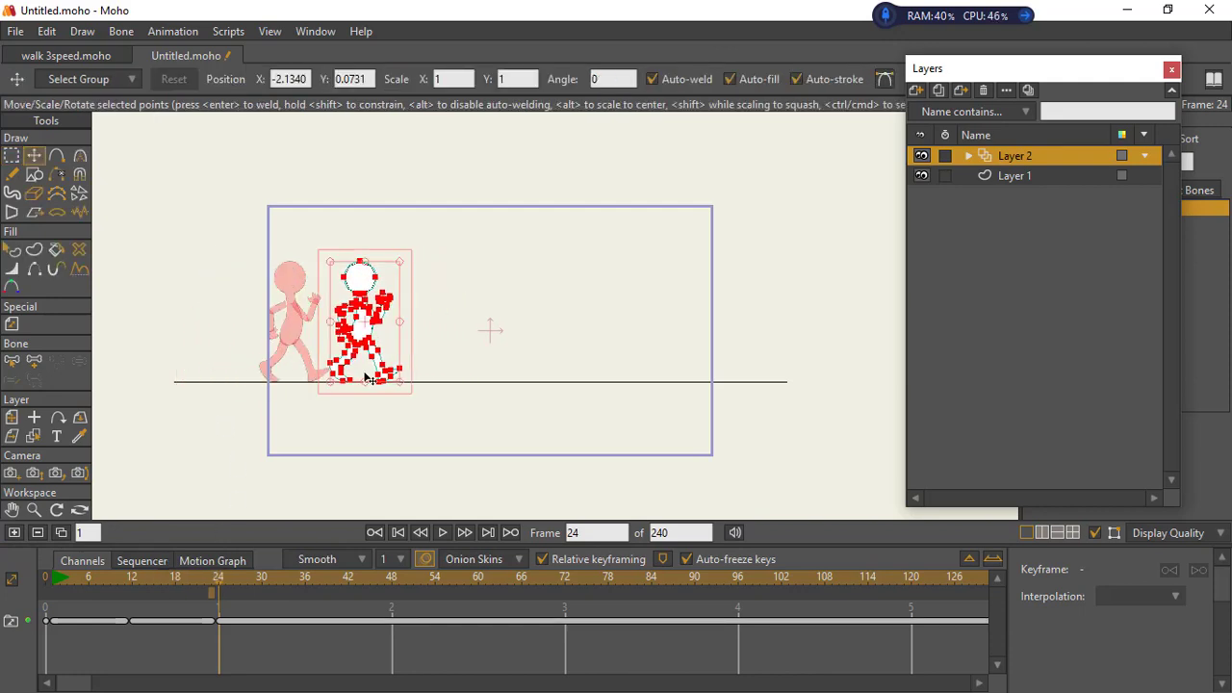
# Step: Add a drawing at frame 36 with a pasted walking figure moved one stride ahead of the onion skin, to X about -0.44
pyautogui.click(305, 579)
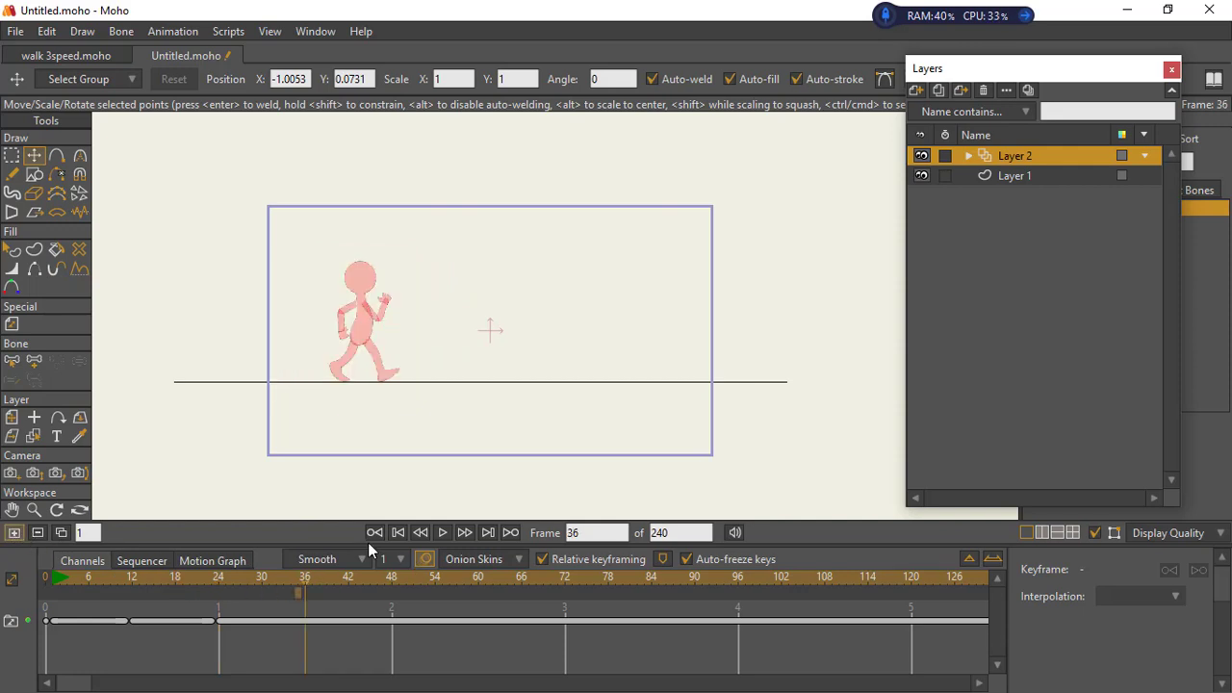
pyautogui.press('g')
pyautogui.hotkey('ctrl', 'v')
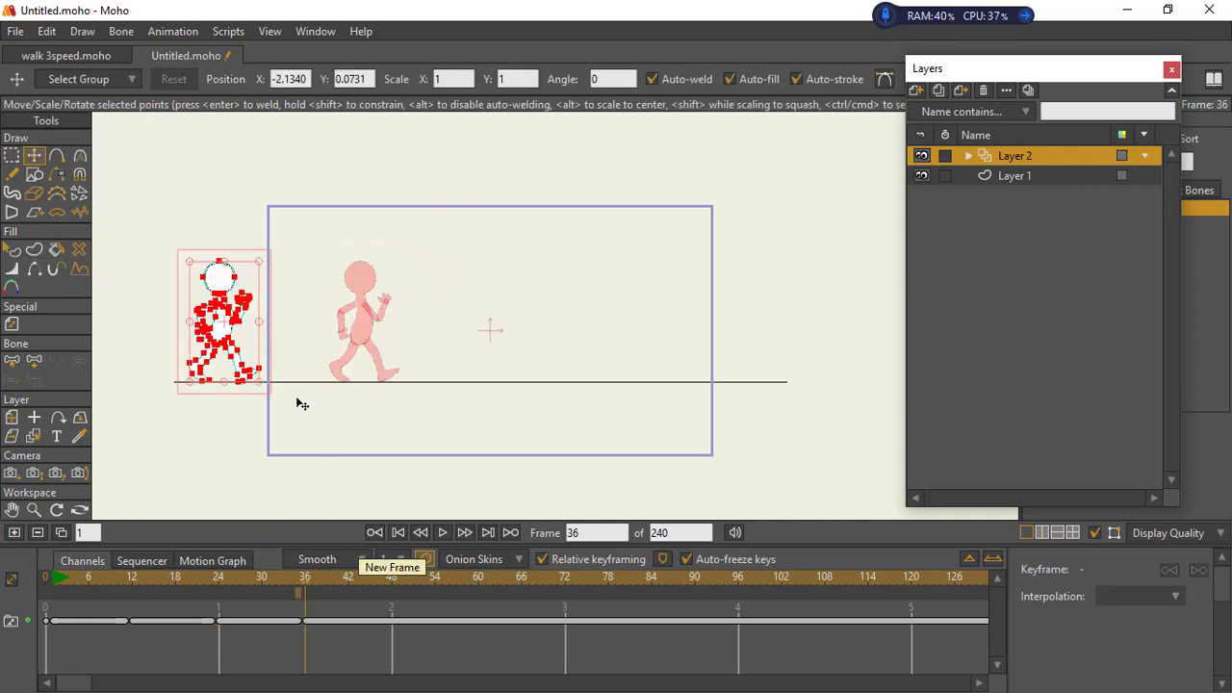
pyautogui.moveTo(217, 329); pyautogui.dragTo(426, 387)
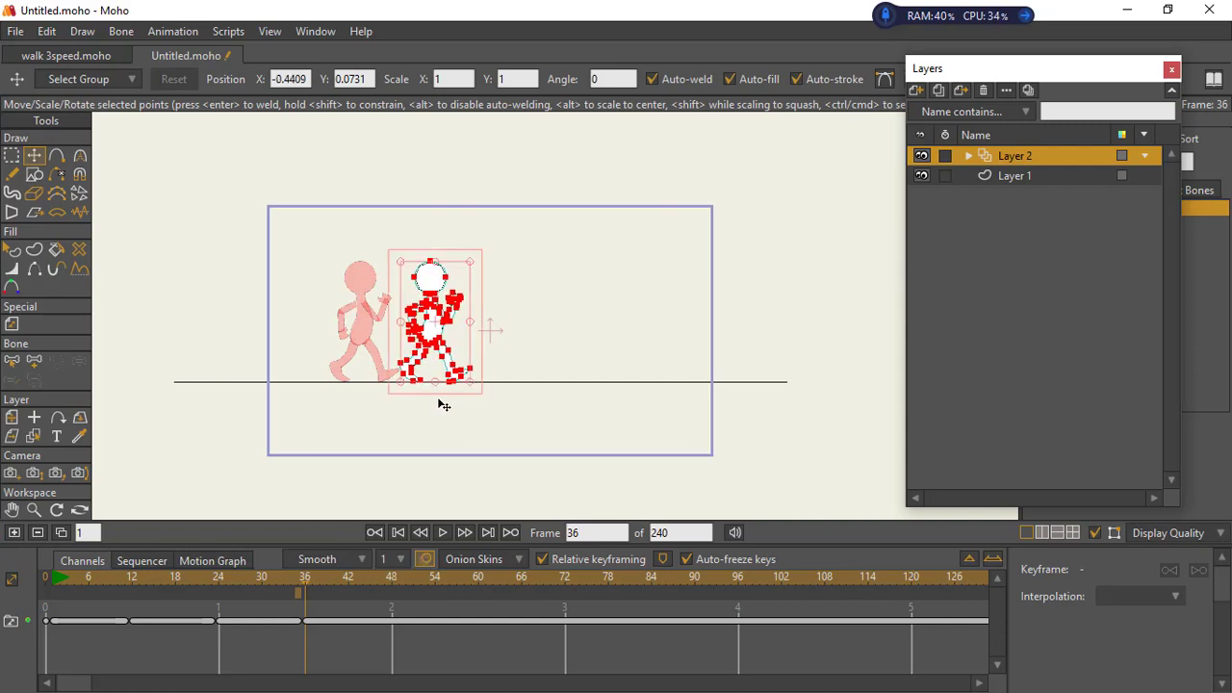
# Step: Create a drawing at frame 48, paste the walking figure and advance it one more stride to X about 0.12
pyautogui.click(390, 576)
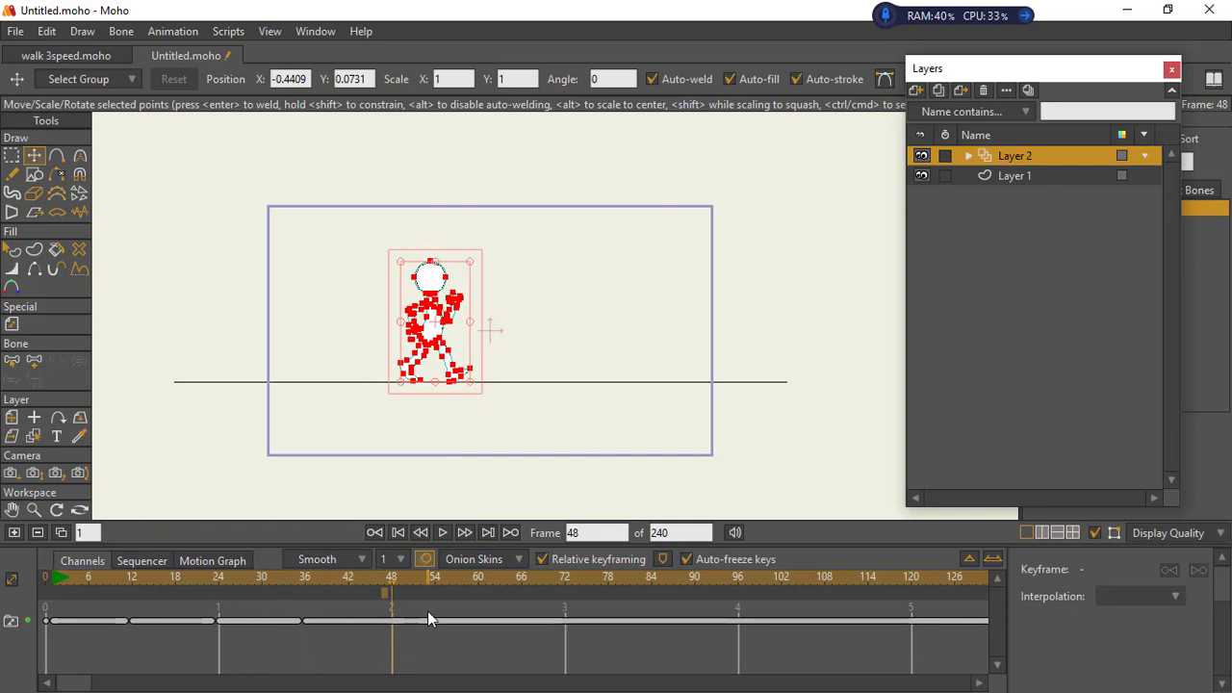
pyautogui.click(18, 533)
pyautogui.hotkey('ctrl', 'v')
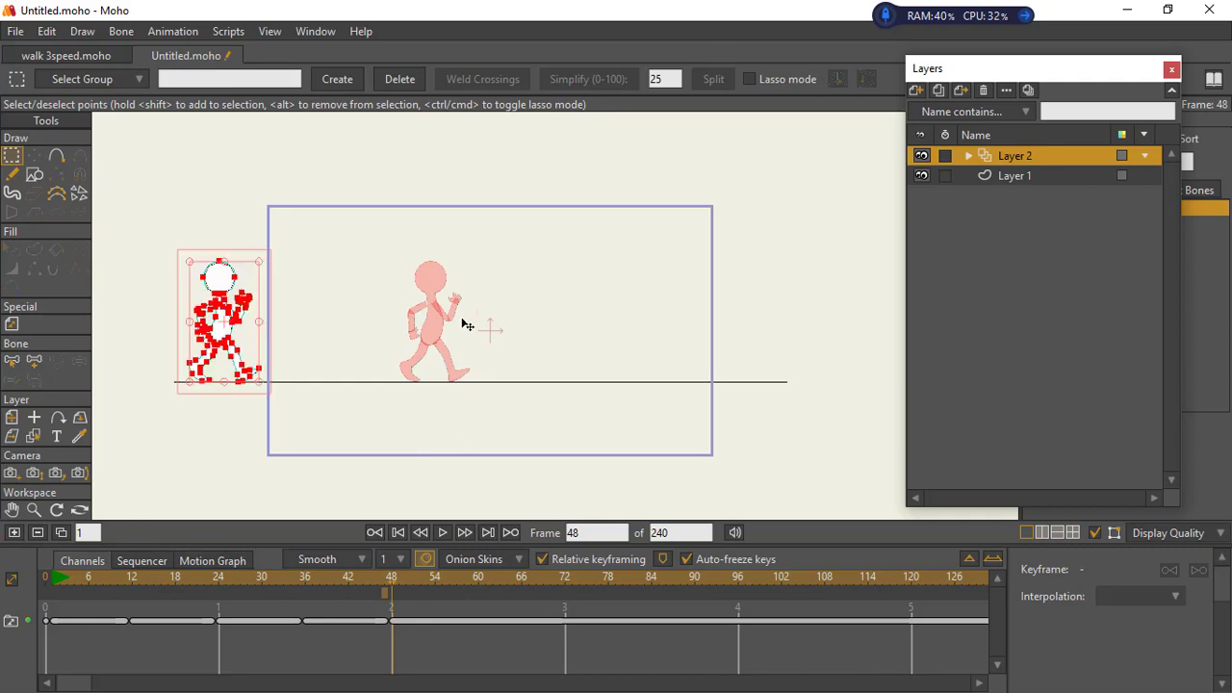
pyautogui.press('t')
pyautogui.moveTo(228, 323); pyautogui.dragTo(508, 332)
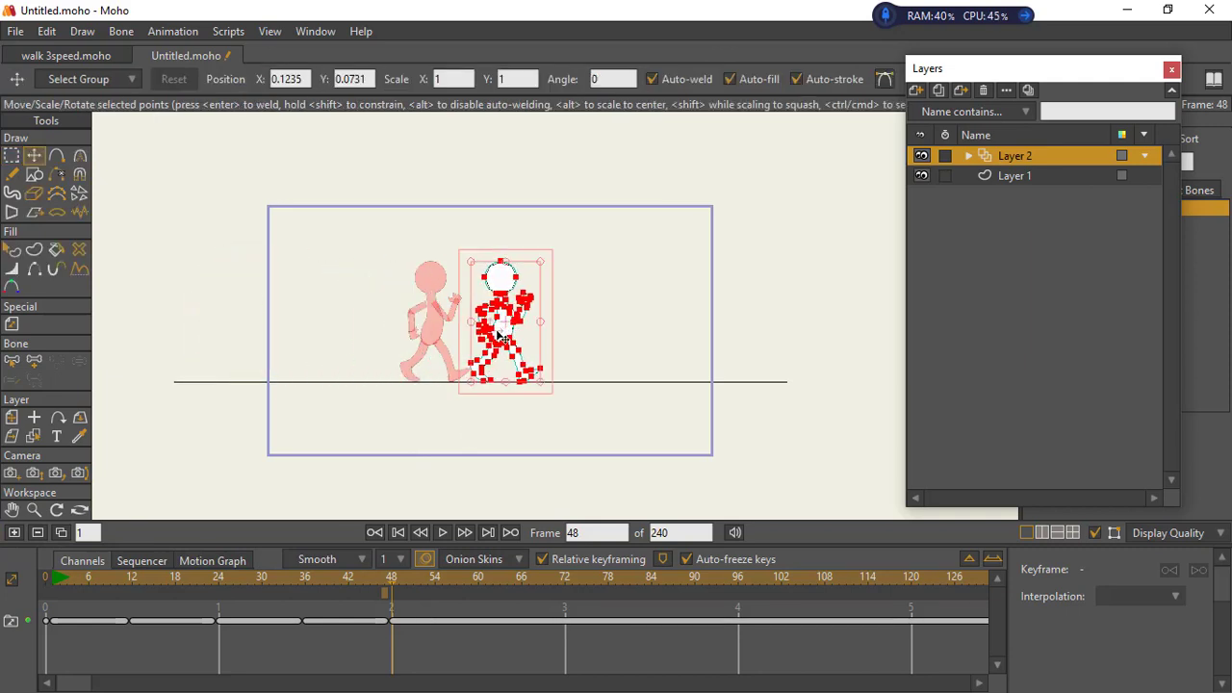
# Step: Add drawings at frames 60, 72, 84 and 96 with the figure pasted one stride farther each time, then scrub through the walk
pyautogui.click(477, 581)
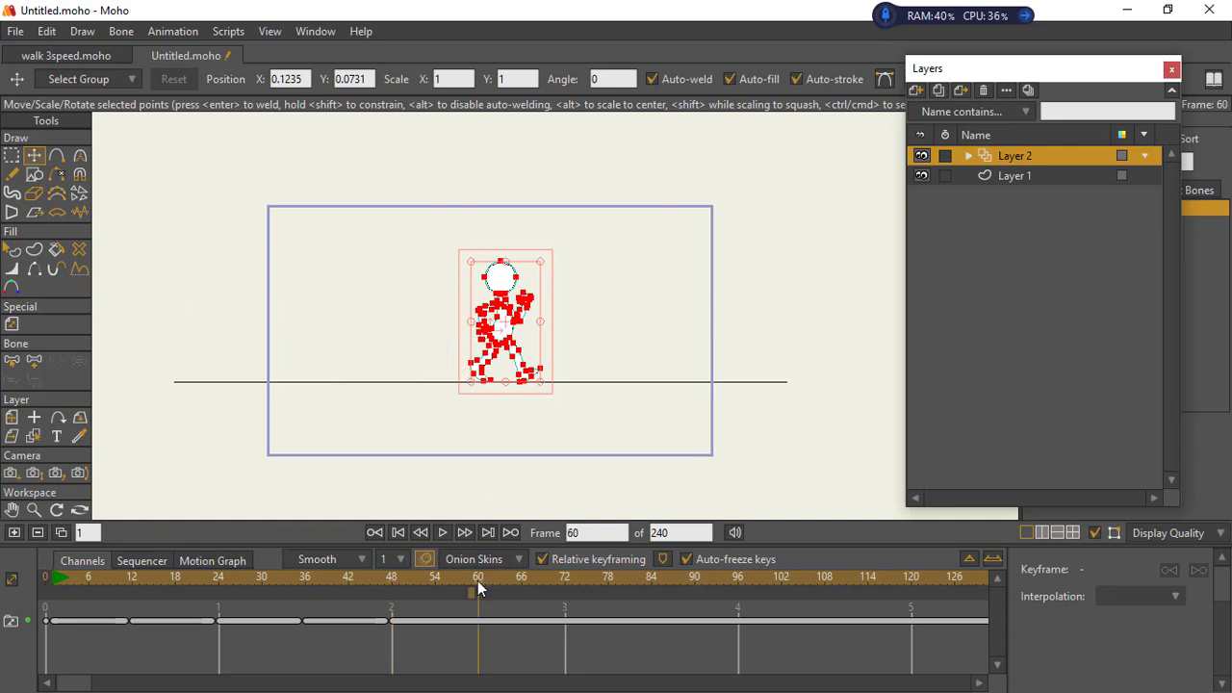
pyautogui.click(13, 533)
pyautogui.hotkey('ctrl', 'v')
pyautogui.moveTo(485, 373); pyautogui.dragTo(579, 374)
pyautogui.moveTo(392, 581); pyautogui.dragTo(484, 581)
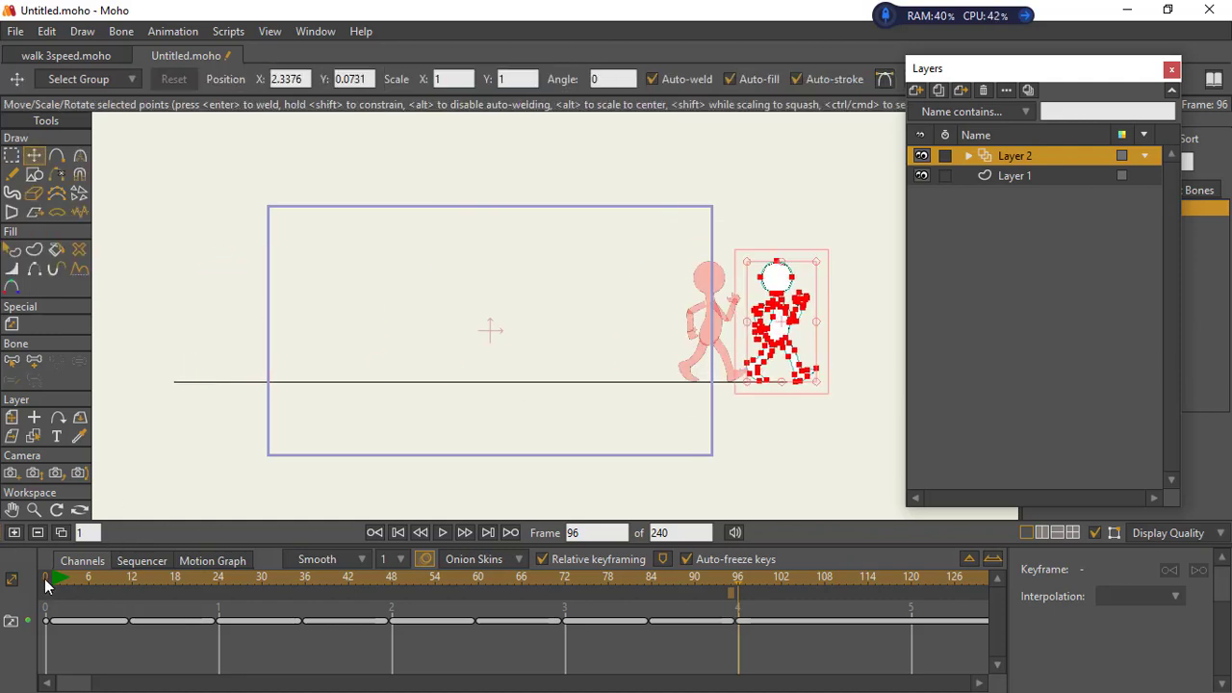
pyautogui.moveTo(47, 580); pyautogui.dragTo(782, 609)
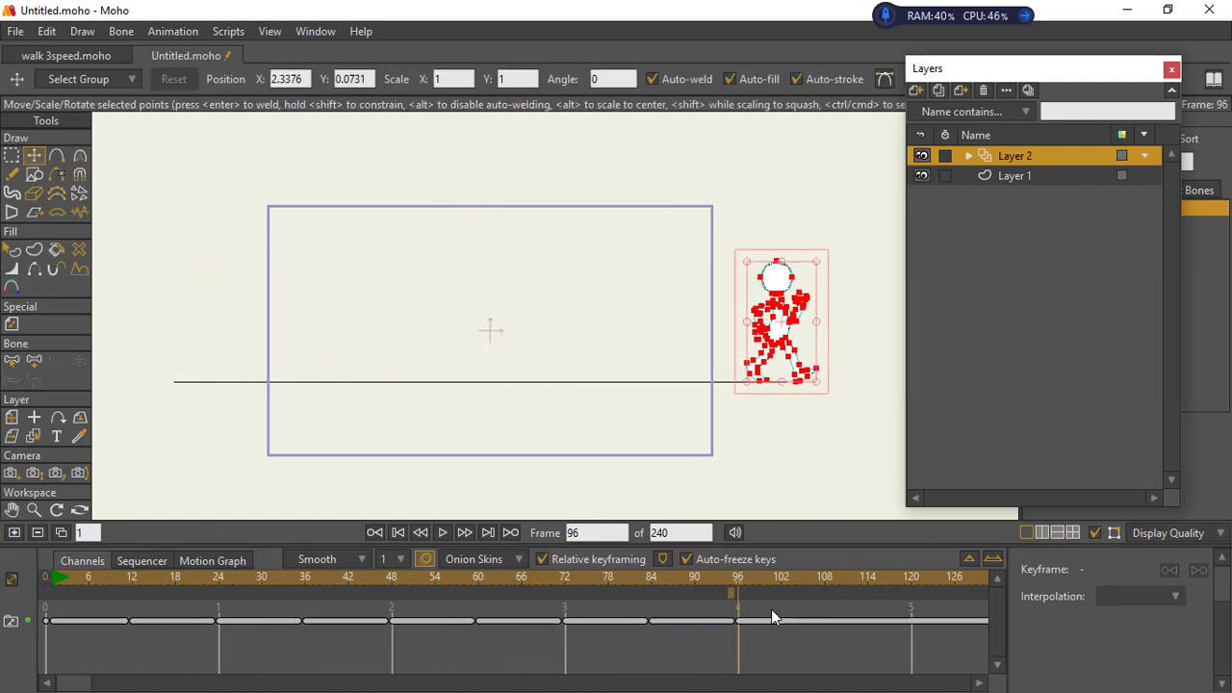
pyautogui.click(55, 581)
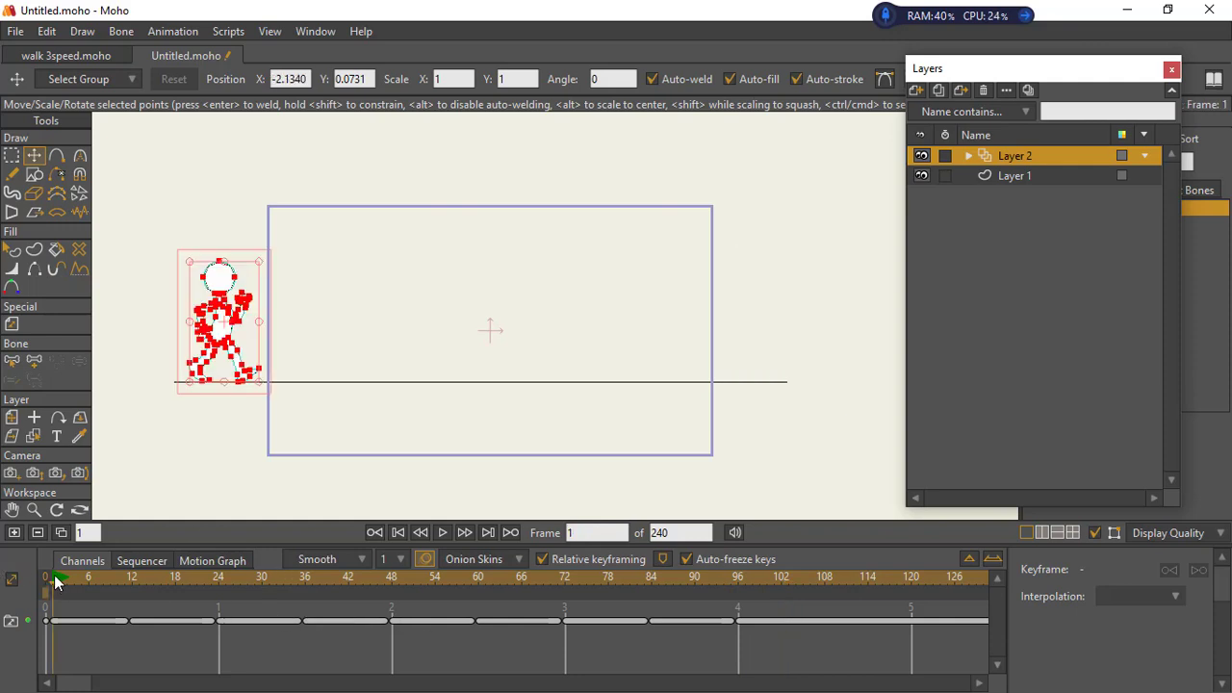
# Step: In the walk 3speed.moho project, copy the passing pose at frame 8 of Layer 2, then return to Untitled.moho
pyautogui.click(75, 55)
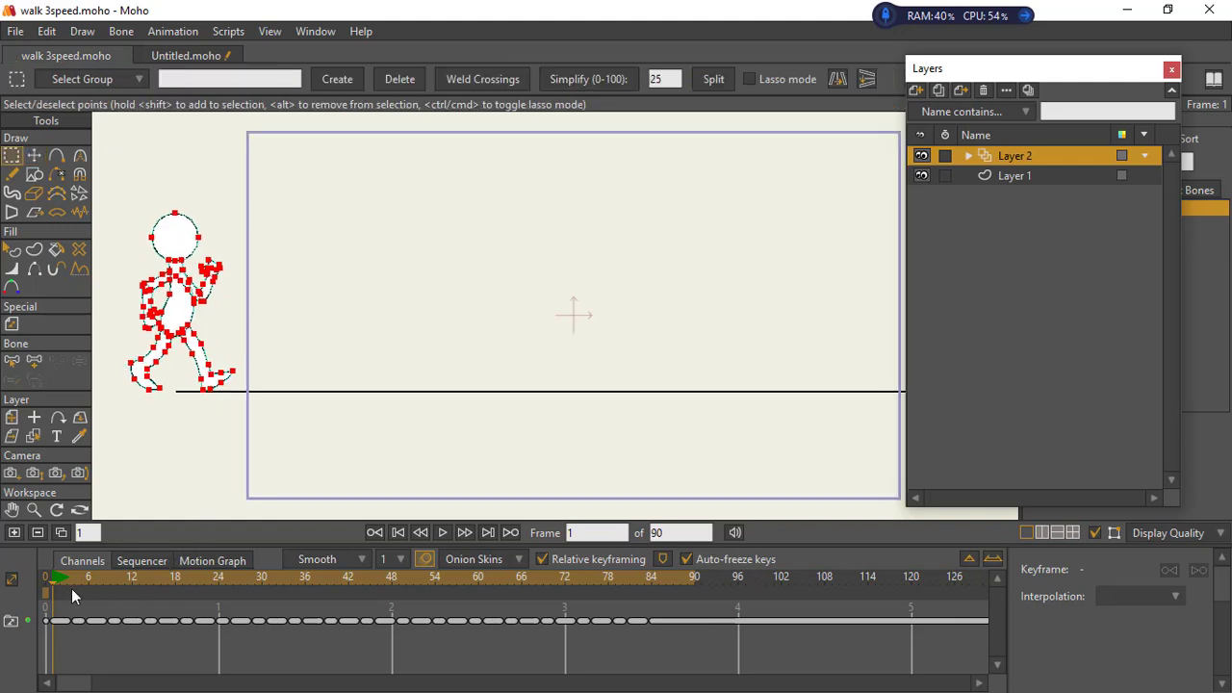
pyautogui.moveTo(64, 581); pyautogui.dragTo(101, 590)
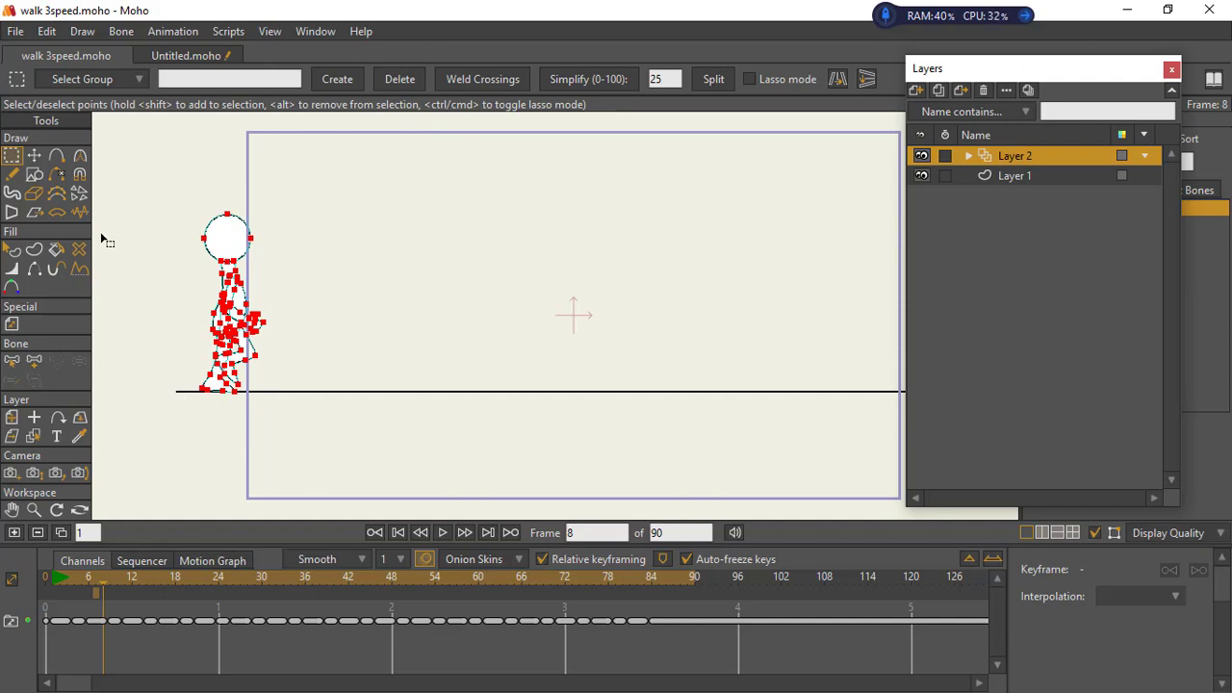
pyautogui.click(161, 56)
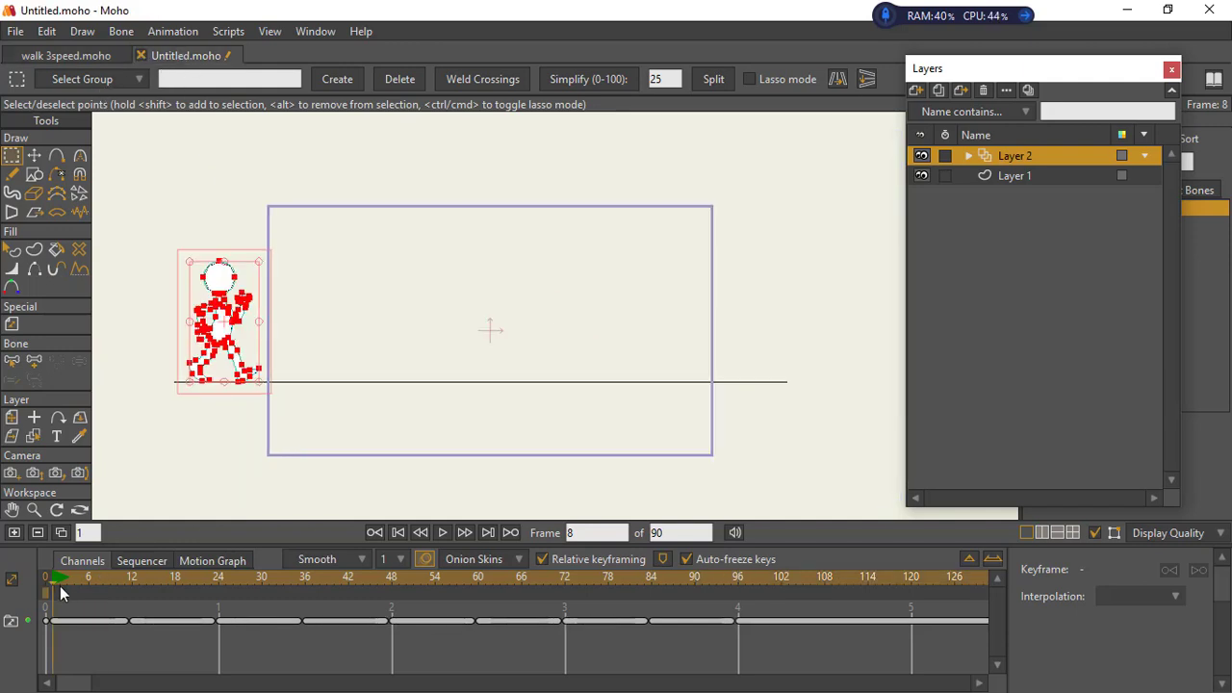
# Step: Add a drawing at frame 6 of Layer 2 and paste the passing pose just ahead of the first stride figure
pyautogui.moveTo(74, 579); pyautogui.dragTo(87, 580)
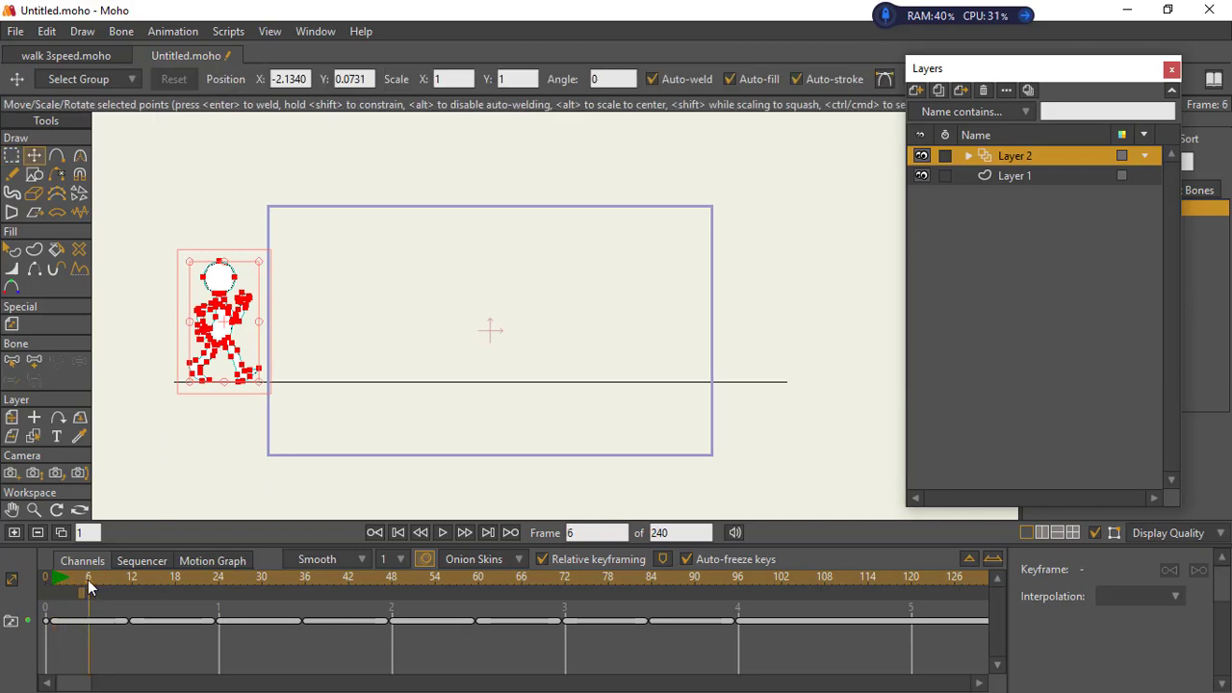
pyautogui.click(16, 531)
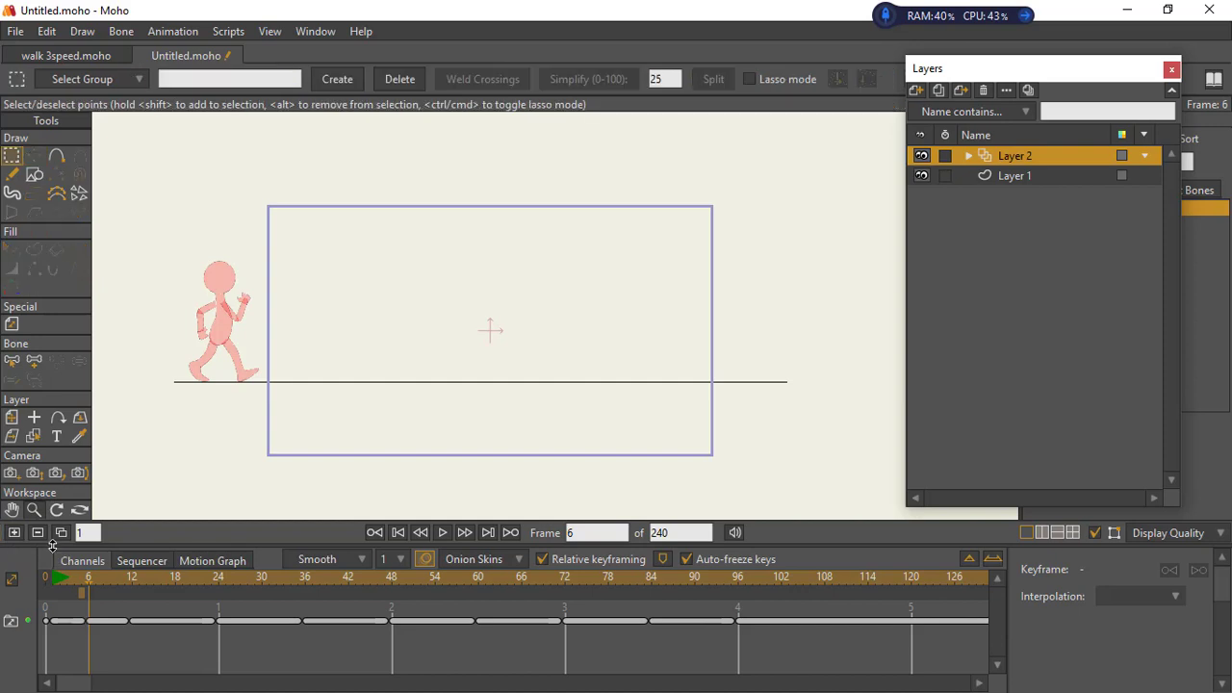
pyautogui.hotkey('ctrl', 'a')
pyautogui.press('t')
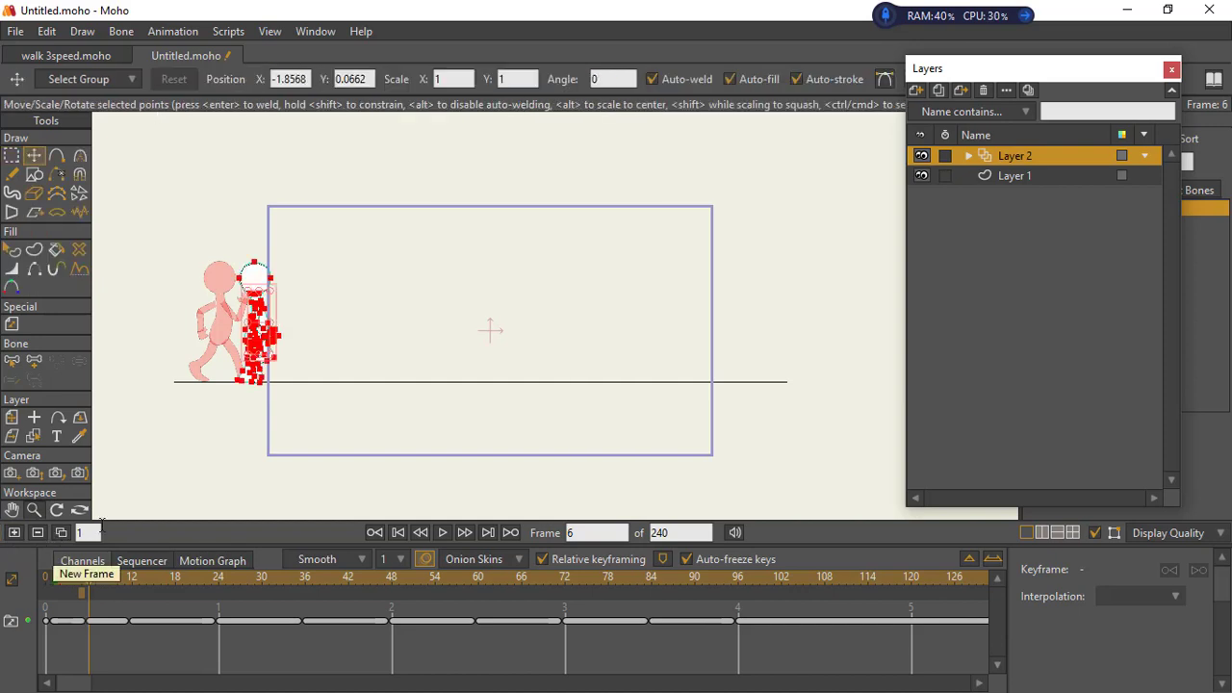
pyautogui.scroll(5, 271, 327)
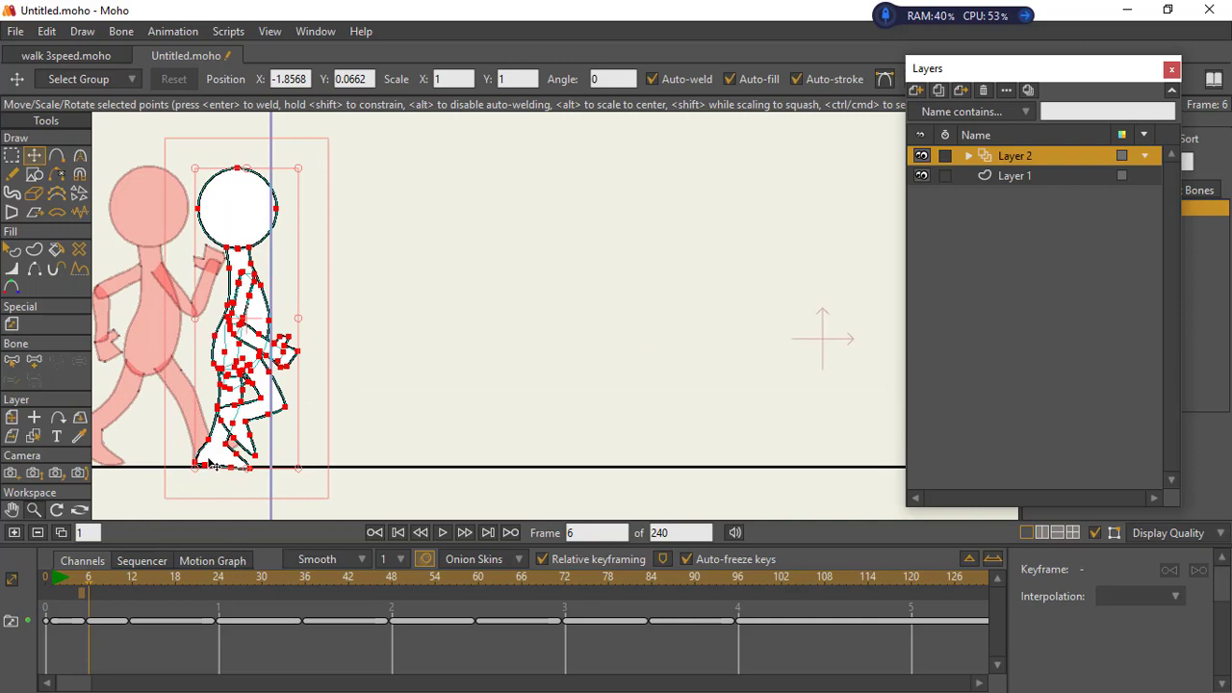
# Step: Add a drawing at frame 18, paste the passing pose and align its planted foot with the front foot of the onion-skinned figure
pyautogui.click(56, 583)
pyautogui.click(88, 583)
pyautogui.click(176, 583)
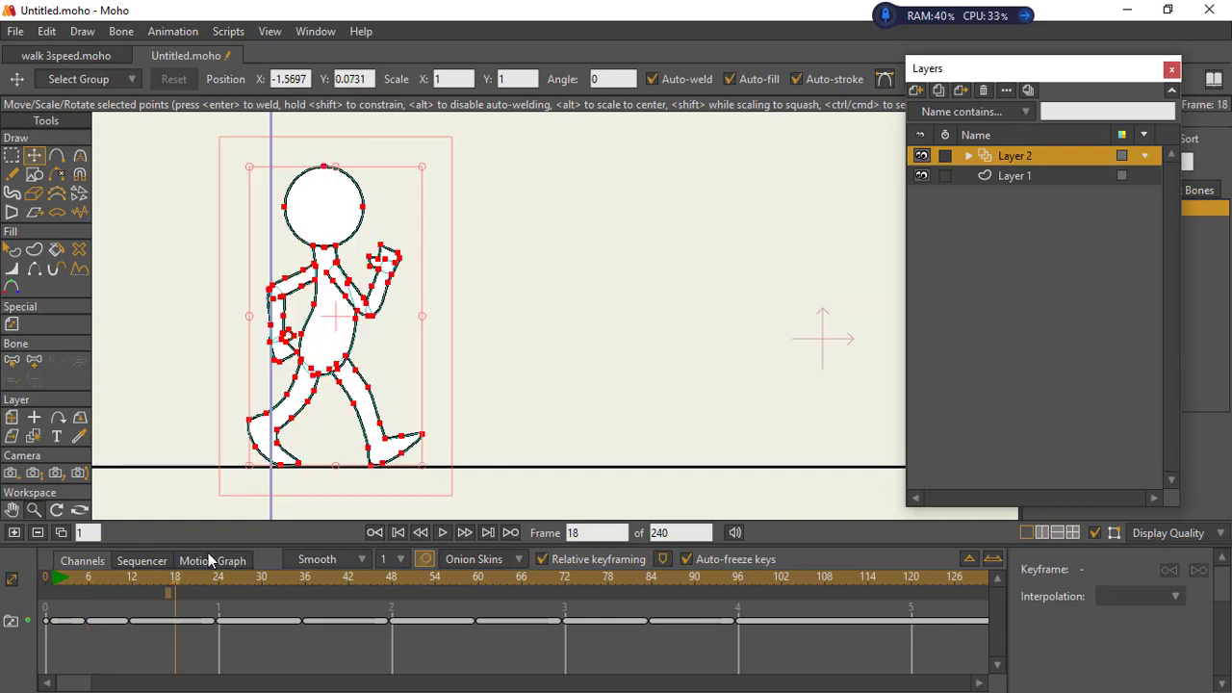
pyautogui.click(15, 532)
pyautogui.press('g')
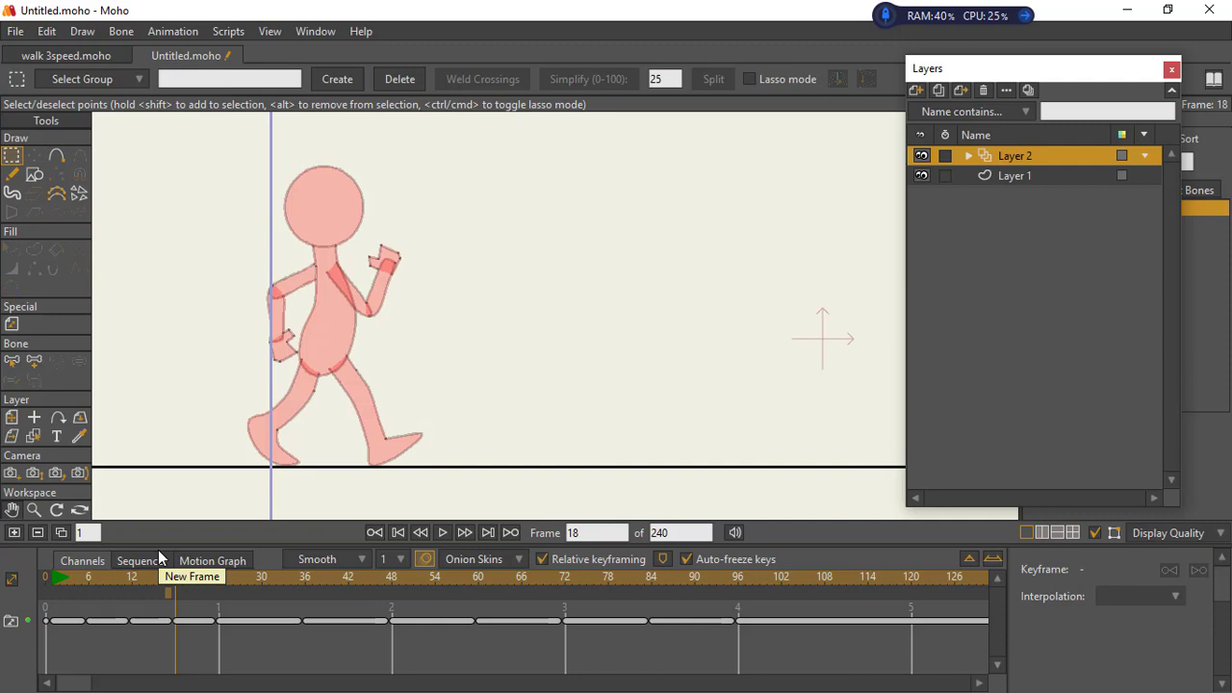
pyautogui.hotkey('ctrl', 'v')
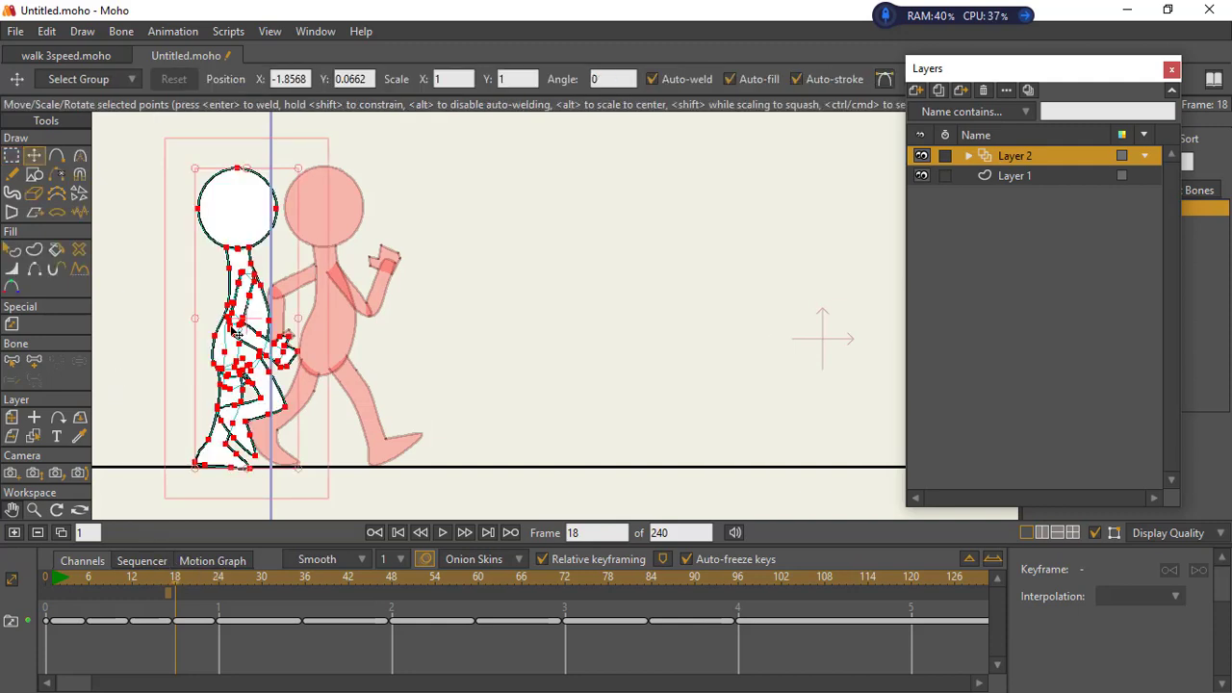
pyautogui.moveTo(229, 310); pyautogui.dragTo(404, 385)
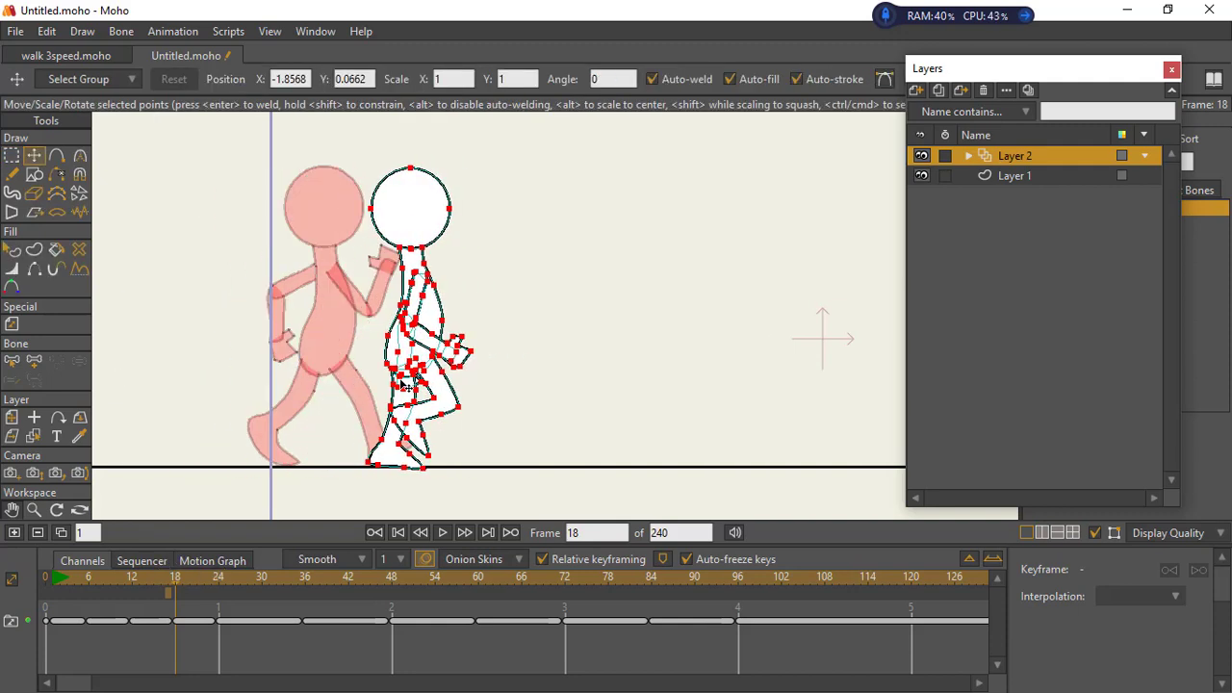
# Step: Insert a passing-pose drawing at frame 30 and move it forward onto the leading foot of the frame 24 figure
pyautogui.click(265, 577)
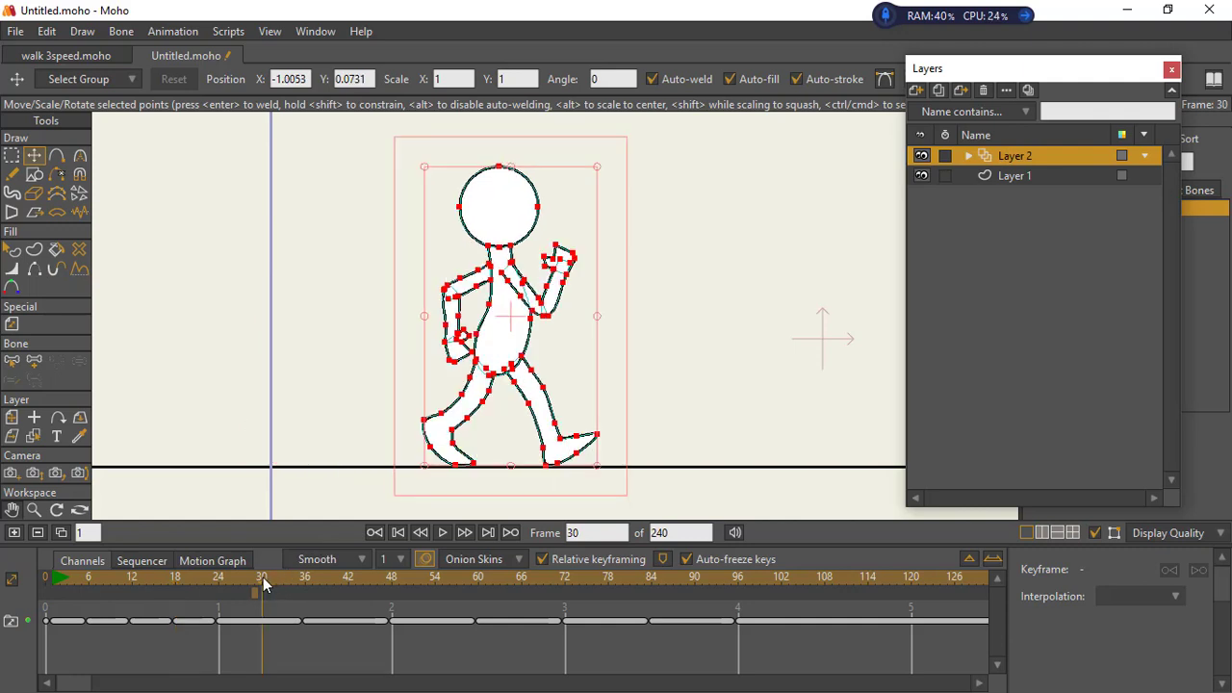
pyautogui.click(14, 533)
pyautogui.press('g')
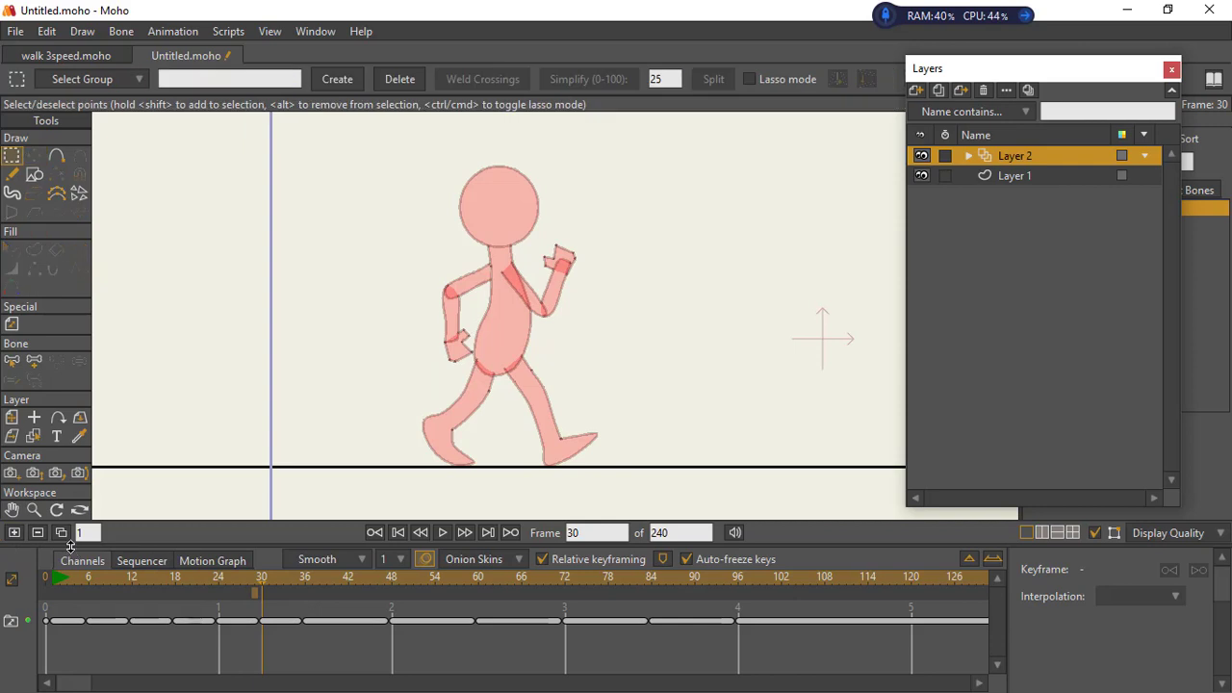
pyautogui.hotkey('ctrl', 'v')
pyautogui.press('t')
pyautogui.moveTo(254, 394); pyautogui.dragTo(599, 395)
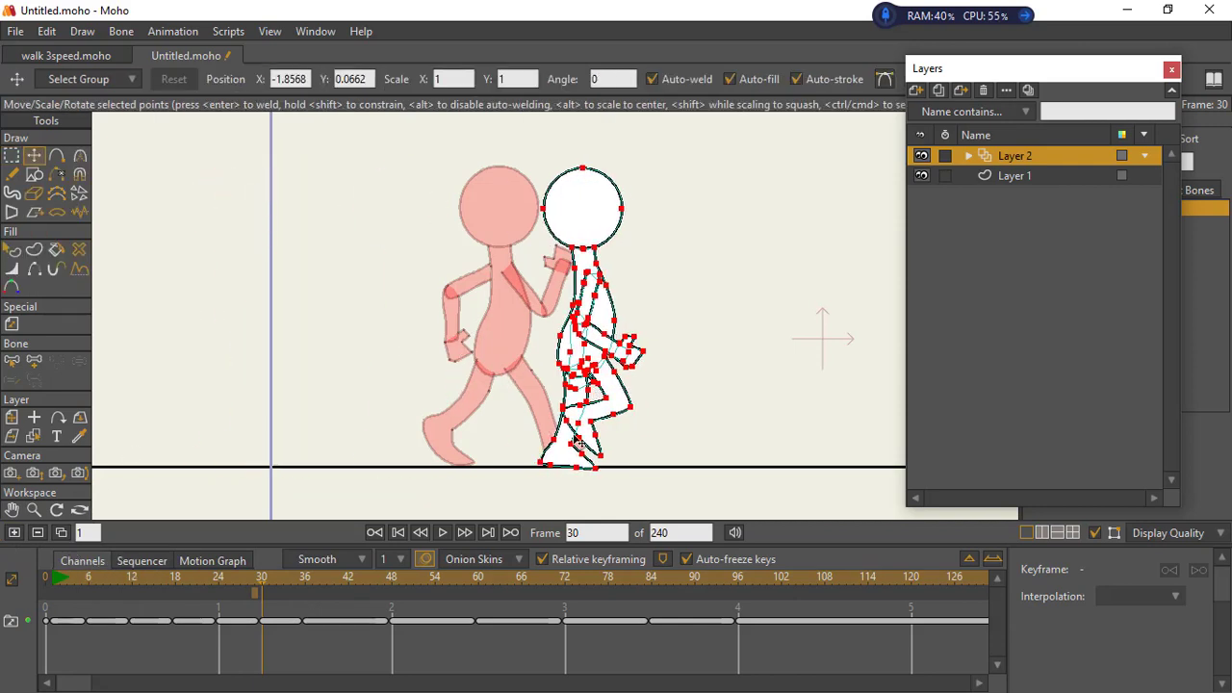
# Step: Add a drawing at frame 42 and place the pasted passing pose over the leading foot of the frame 36 figure
pyautogui.click(350, 577)
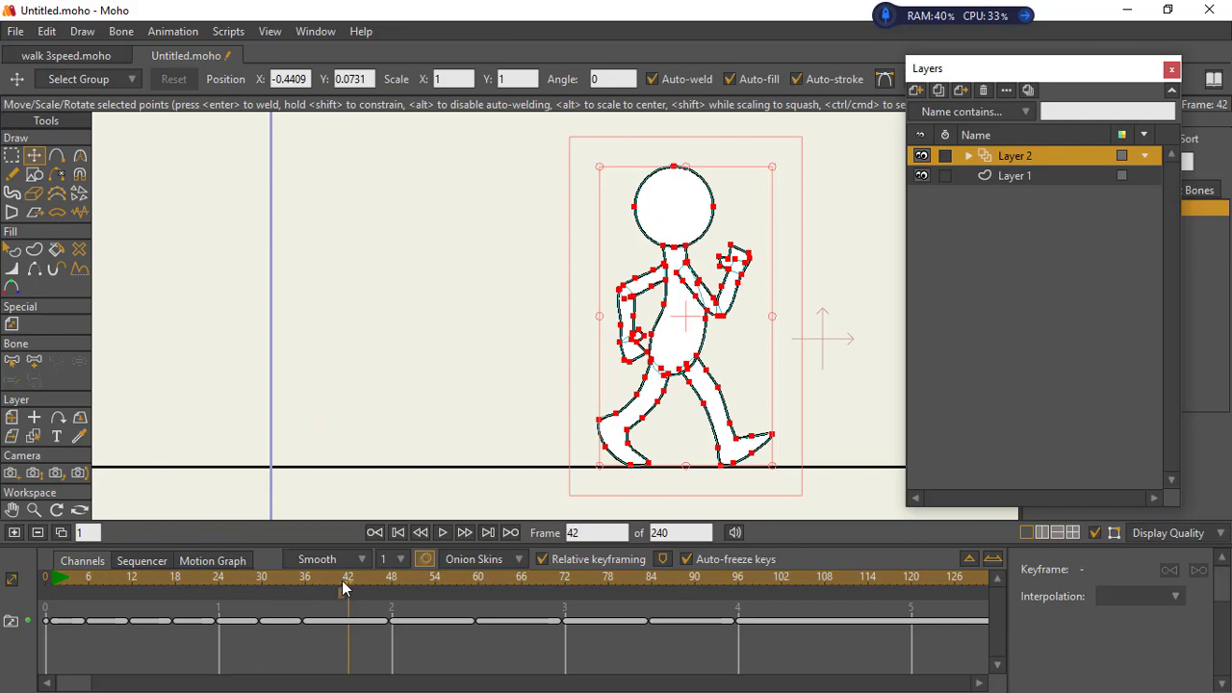
pyautogui.click(14, 533)
pyautogui.hotkey('ctrl', 'v')
pyautogui.press('t')
pyautogui.moveTo(254, 404); pyautogui.dragTo(779, 404)
# Step: Add a drawing at frame 54, paste the passing pose and move it to the front foot of the frame 48 figure
pyautogui.click(437, 577)
pyautogui.click(15, 533)
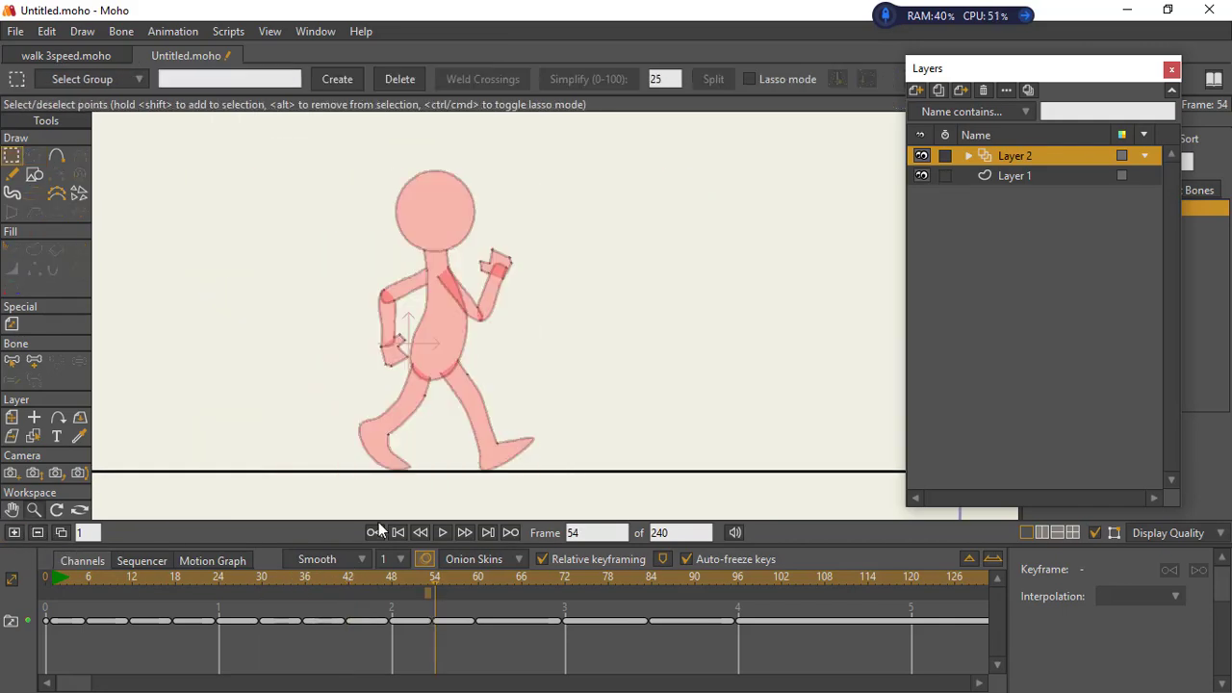
pyautogui.hotkey('ctrl', 'v')
pyautogui.moveTo(115, 367); pyautogui.dragTo(821, 367)
# Step: Create a drawing at frame 66 with the passing pose pasted and moved ahead to the frame 60 figure's front foot
pyautogui.scroll(-3, 821, 367)
pyautogui.click(521, 578)
pyautogui.hotkey('ctrl', 'v')
pyautogui.press('g')
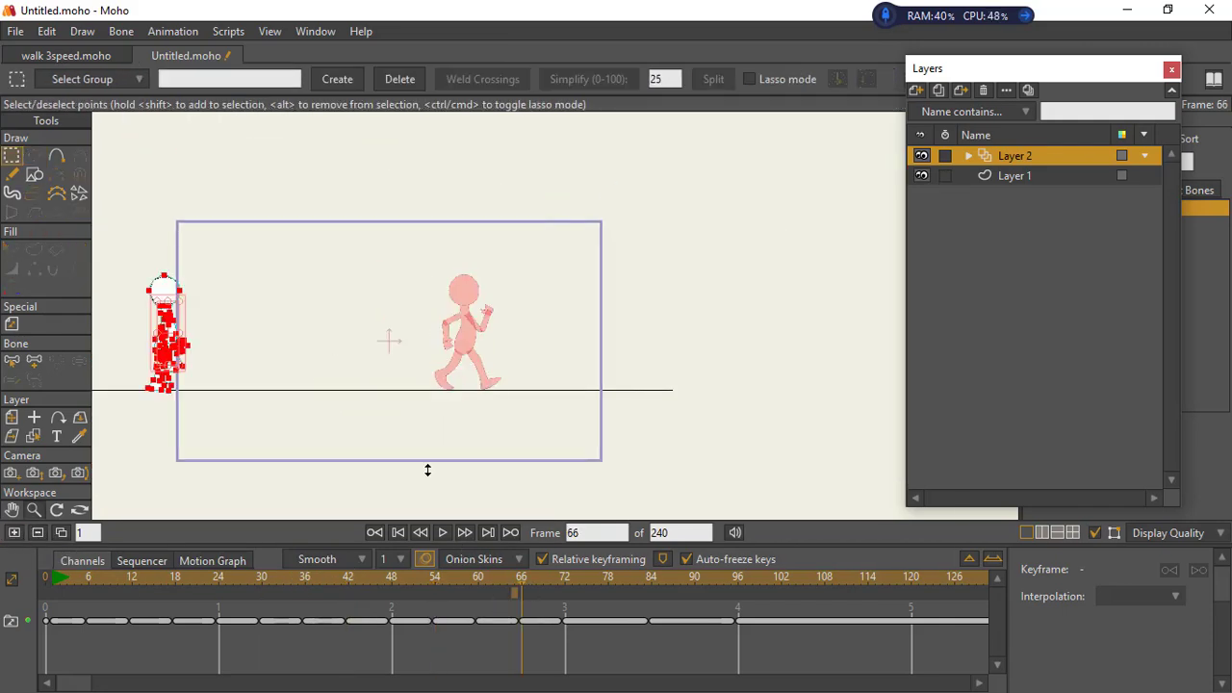
pyautogui.press('t')
pyautogui.moveTo(299, 376); pyautogui.dragTo(630, 377)
# Step: Add drawings at frames 78 and 90, pasting the passing pose in each and placing it at the preceding figure's front foot
pyautogui.click(606, 577)
pyautogui.click(14, 533)
pyautogui.hotkey('ctrl', 'v')
pyautogui.click(693, 577)
pyautogui.moveTo(178, 385); pyautogui.dragTo(647, 398)
pyautogui.click(15, 534)
pyautogui.hotkey('ctrl', 'v')
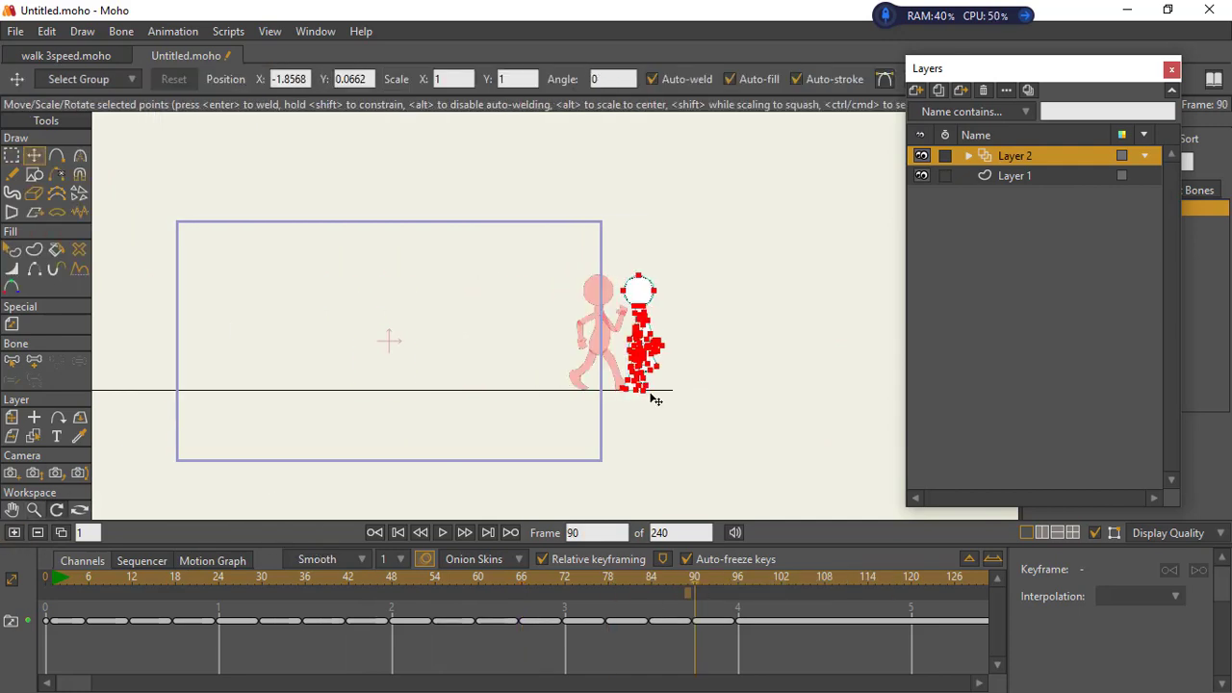
# Step: Copy the complete bent-leg down pose from frame 4 of the walk 3speed.moho project
pyautogui.moveTo(53, 580); pyautogui.dragTo(753, 629)
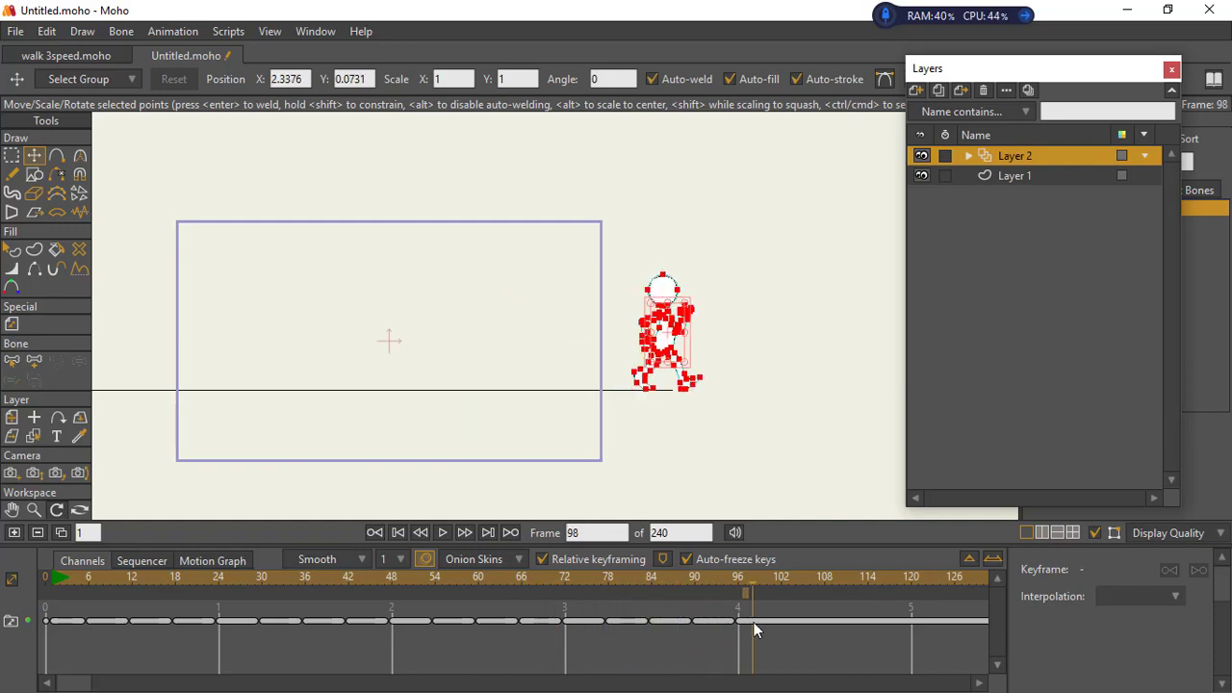
pyautogui.click(53, 579)
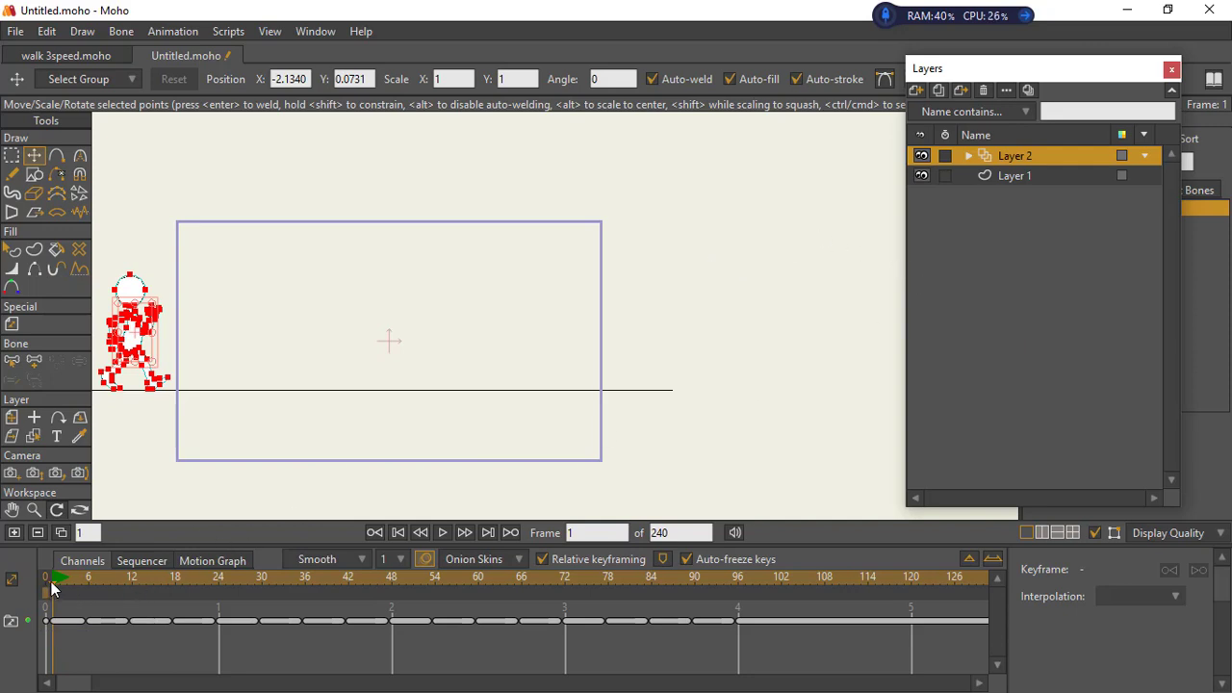
pyautogui.moveTo(55, 584); pyautogui.dragTo(103, 585)
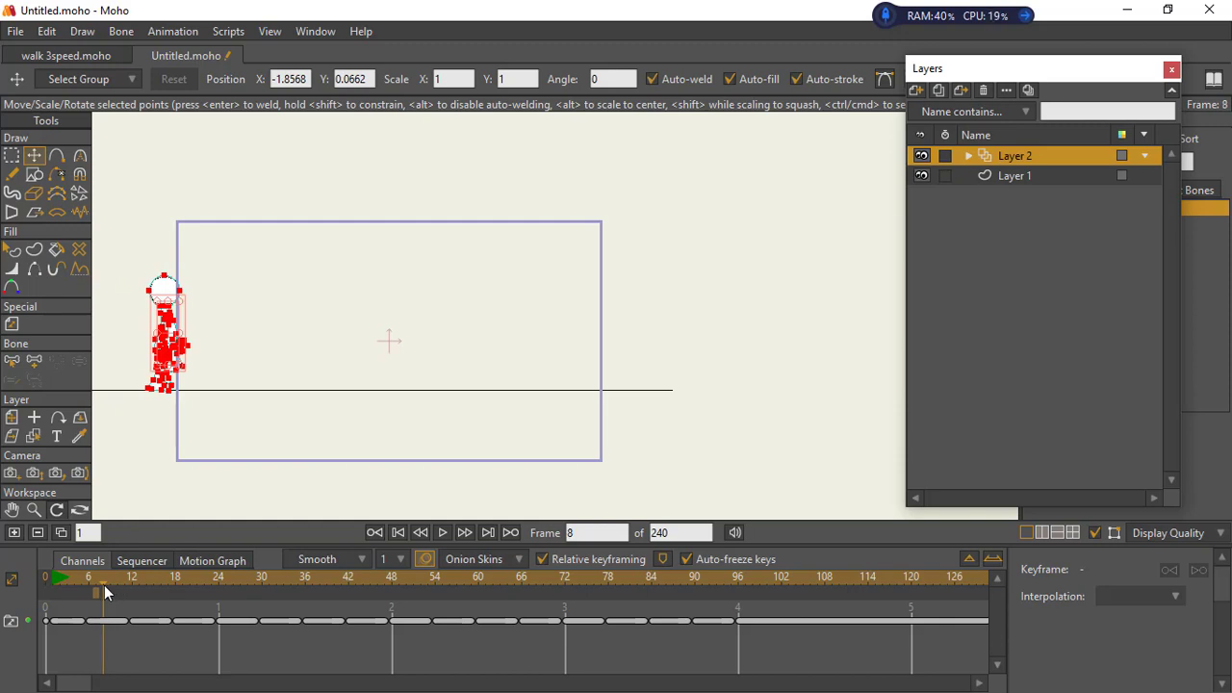
pyautogui.moveTo(104, 585); pyautogui.dragTo(67, 592)
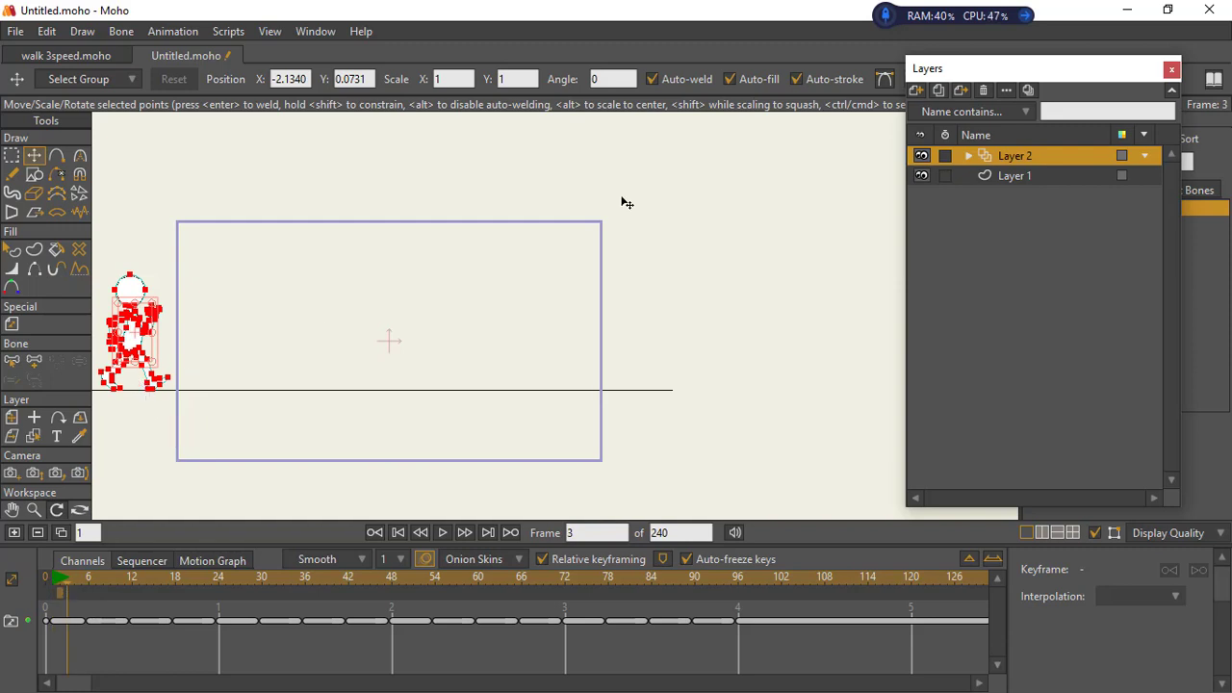
pyautogui.click(86, 55)
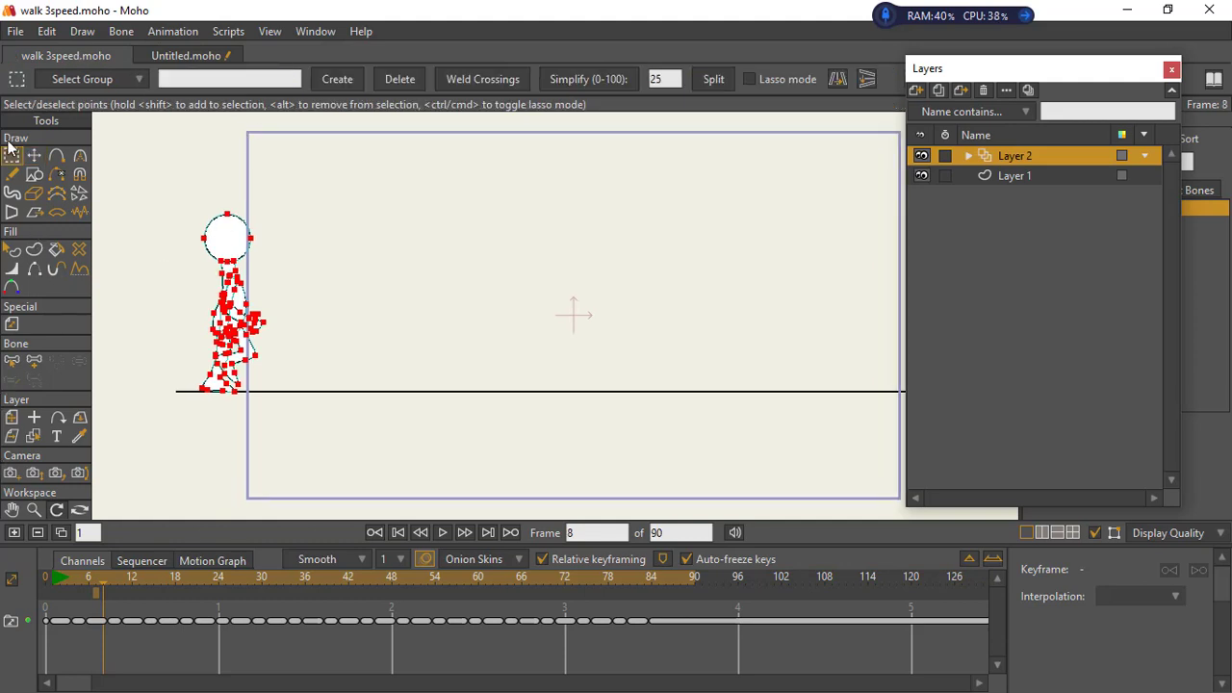
pyautogui.click(72, 581)
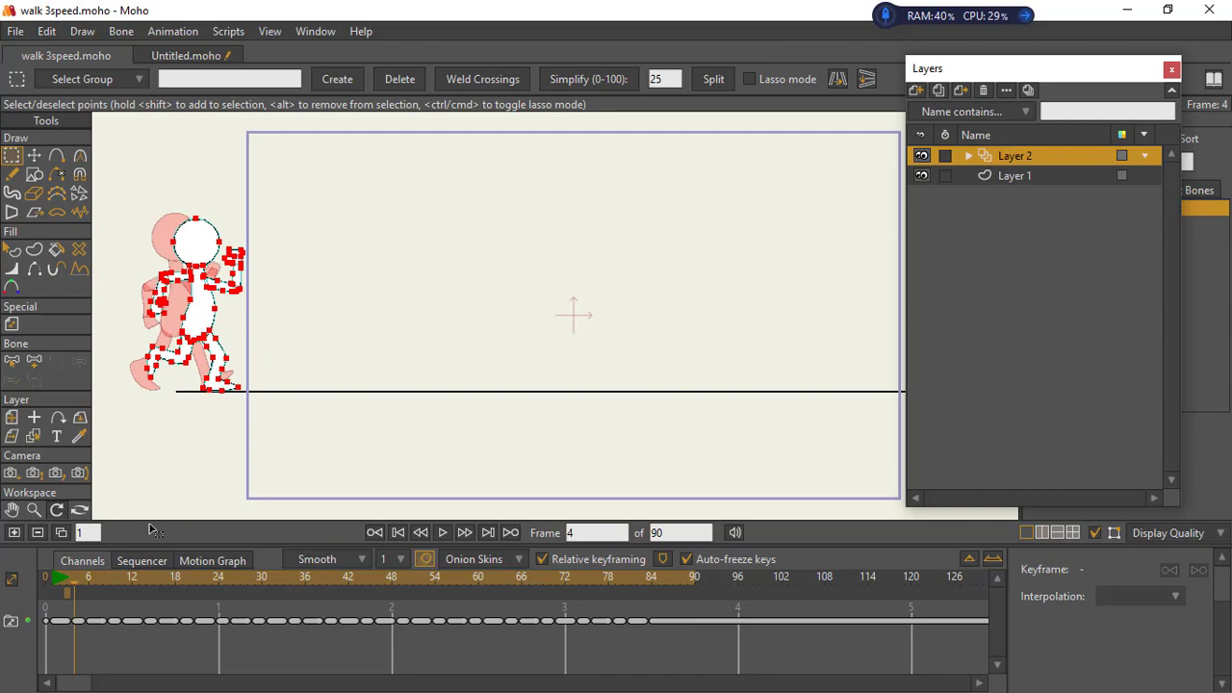
pyautogui.moveTo(85, 574); pyautogui.dragTo(71, 576)
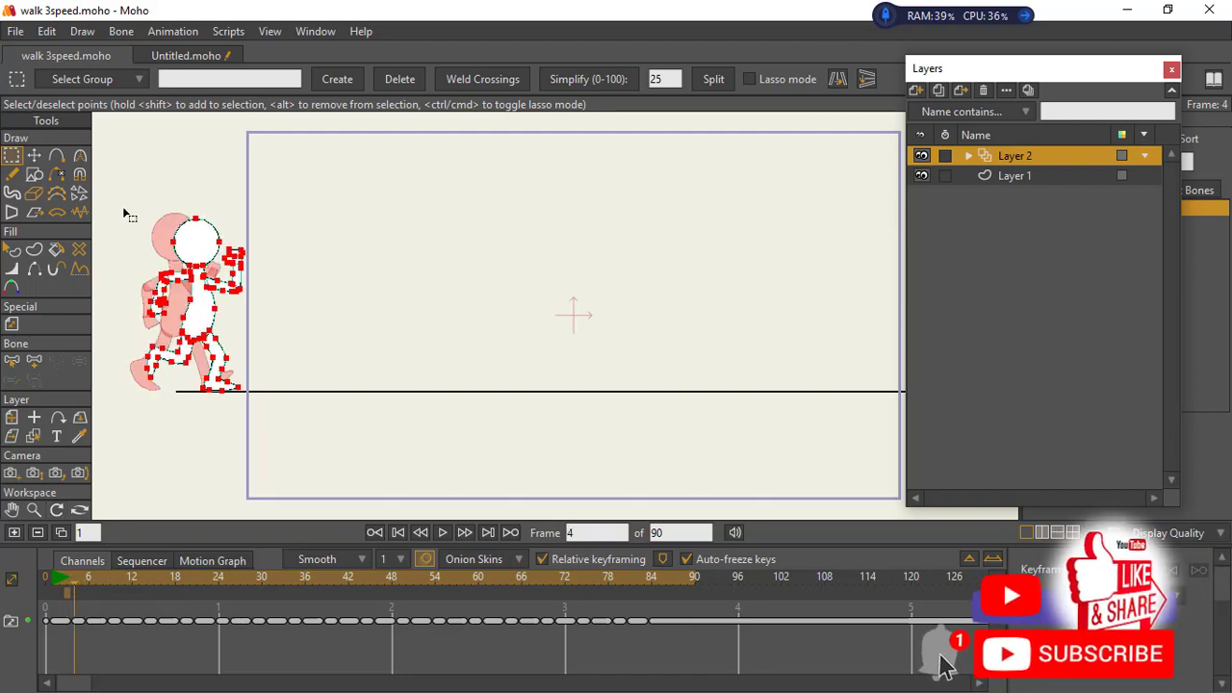
pyautogui.moveTo(119, 186); pyautogui.dragTo(298, 512)
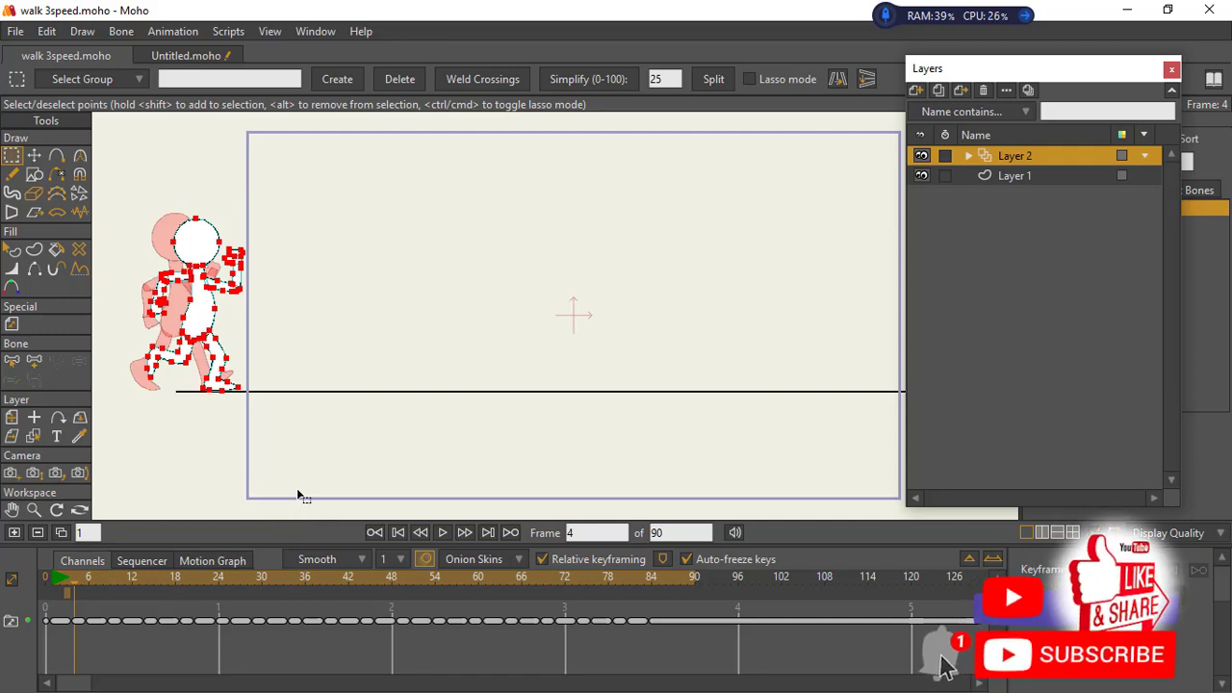
# Step: Add a drawing at frame 3 of Untitled.moho and place the pasted down pose over the first figure's front foot
pyautogui.click(193, 55)
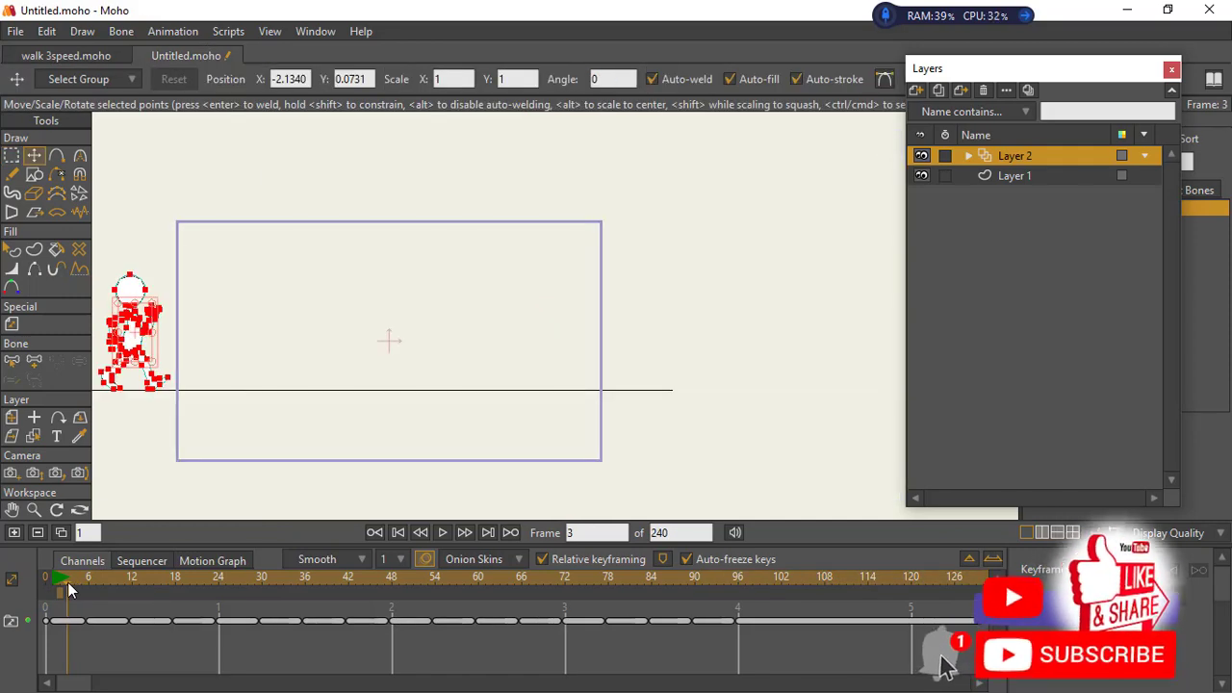
pyautogui.click(13, 533)
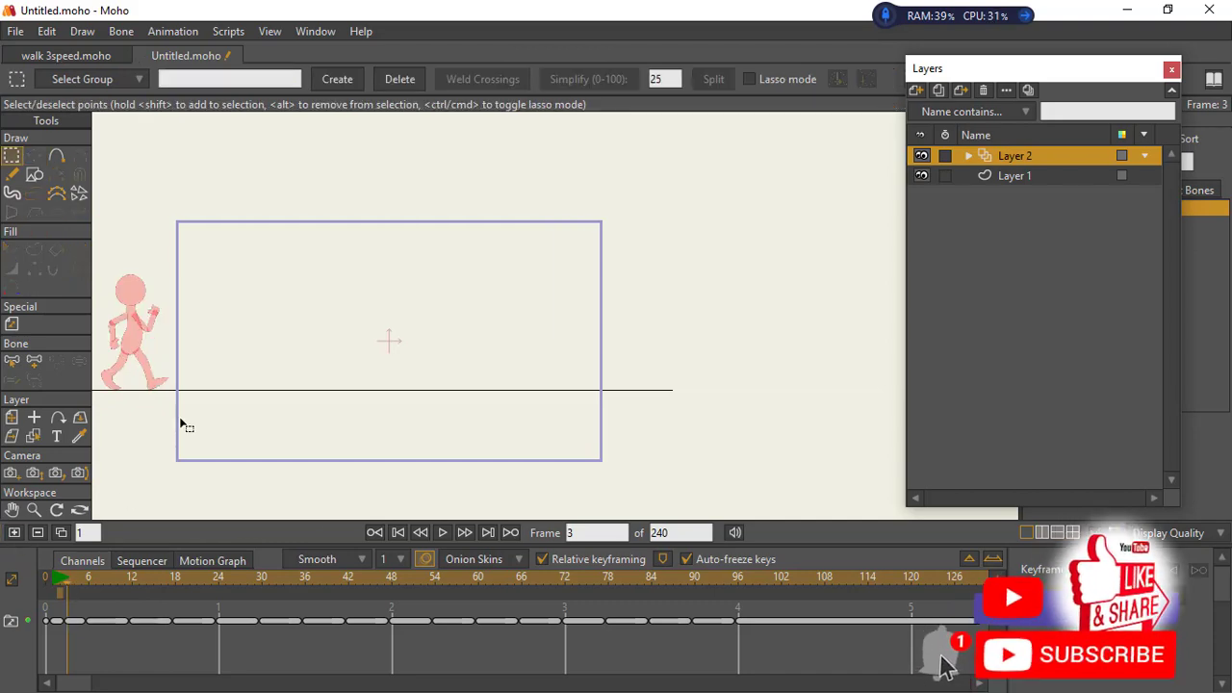
pyautogui.hotkey('ctrl', 'v')
pyautogui.press('t')
pyautogui.scroll(5, 149, 348)
pyautogui.moveTo(150, 348); pyautogui.dragTo(240, 331)
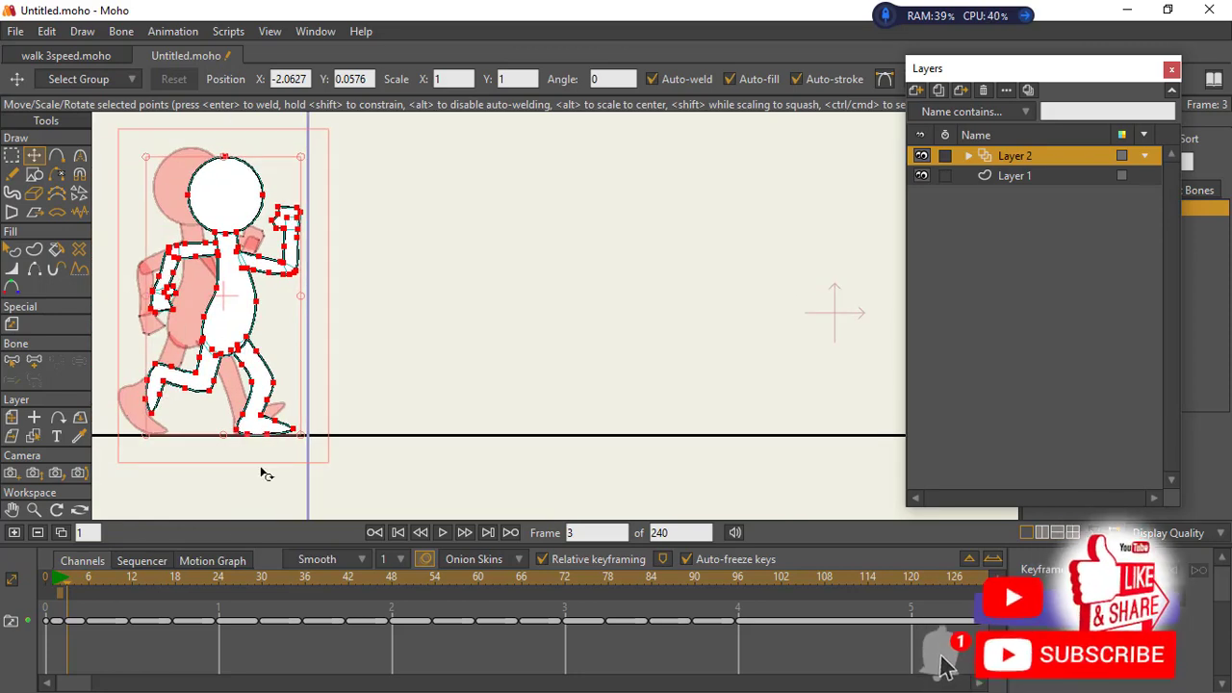
# Step: Create a drawing at frame 15, paste the down pose and move it to the preceding stride figure's front foot
pyautogui.moveTo(70, 581); pyautogui.dragTo(152, 589)
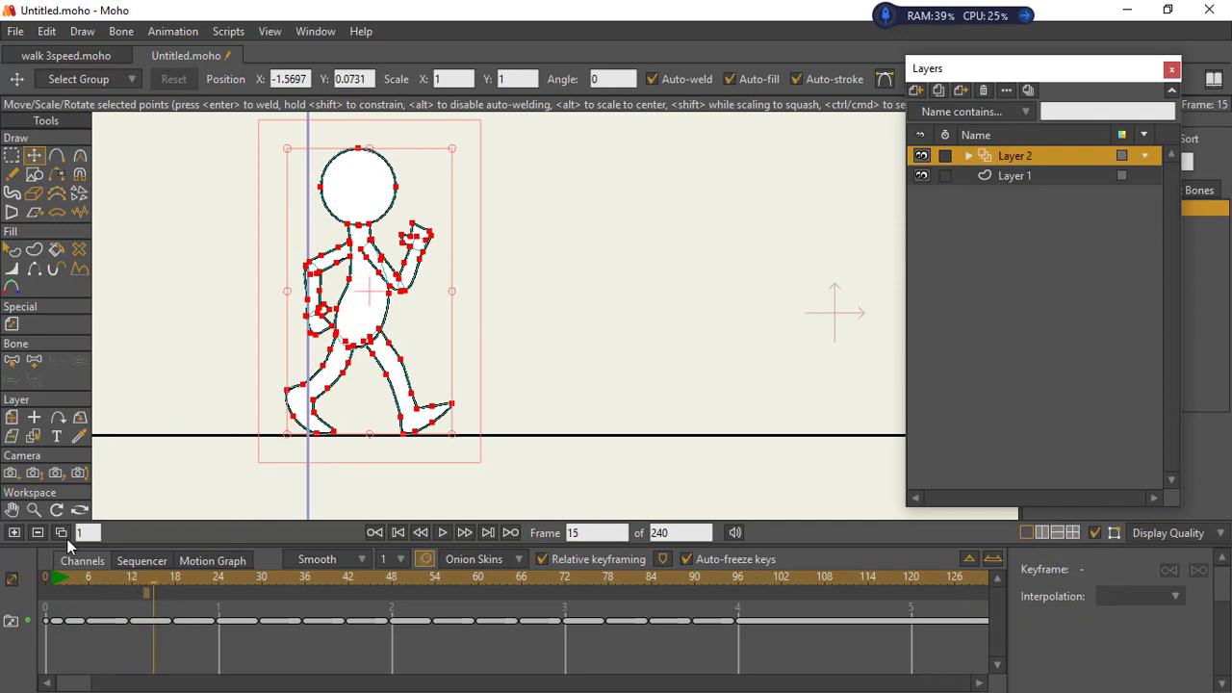
pyautogui.click(17, 535)
pyautogui.press('g')
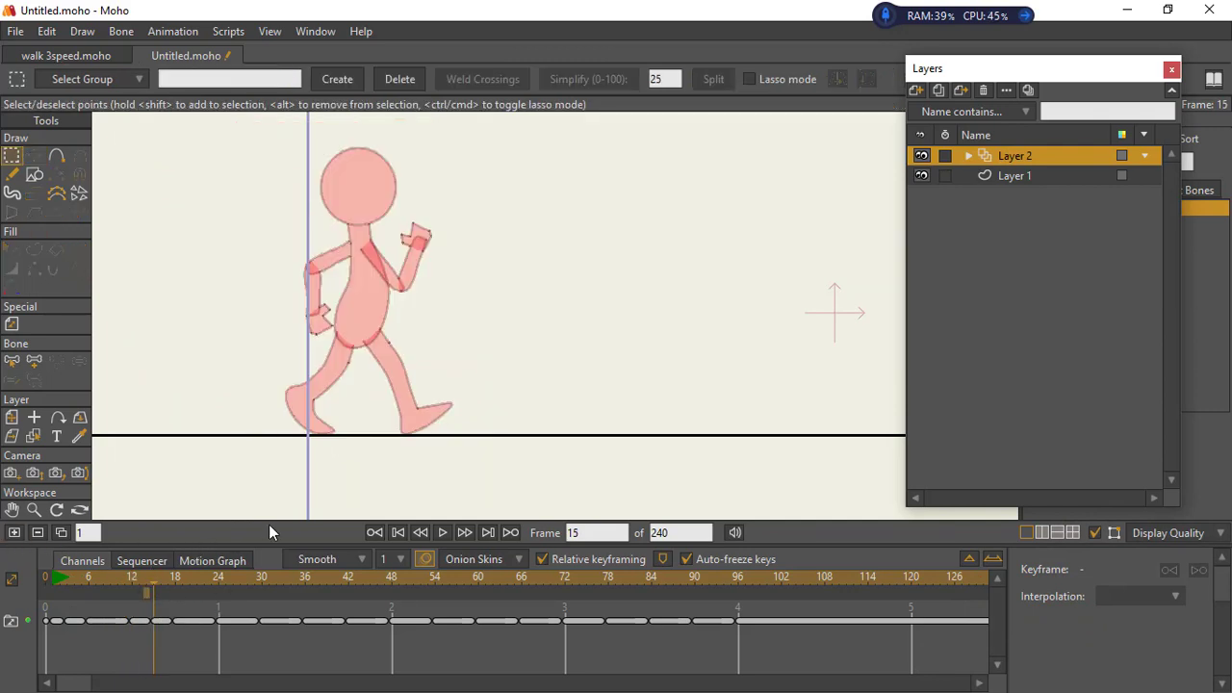
pyautogui.hotkey('ctrl', 'v')
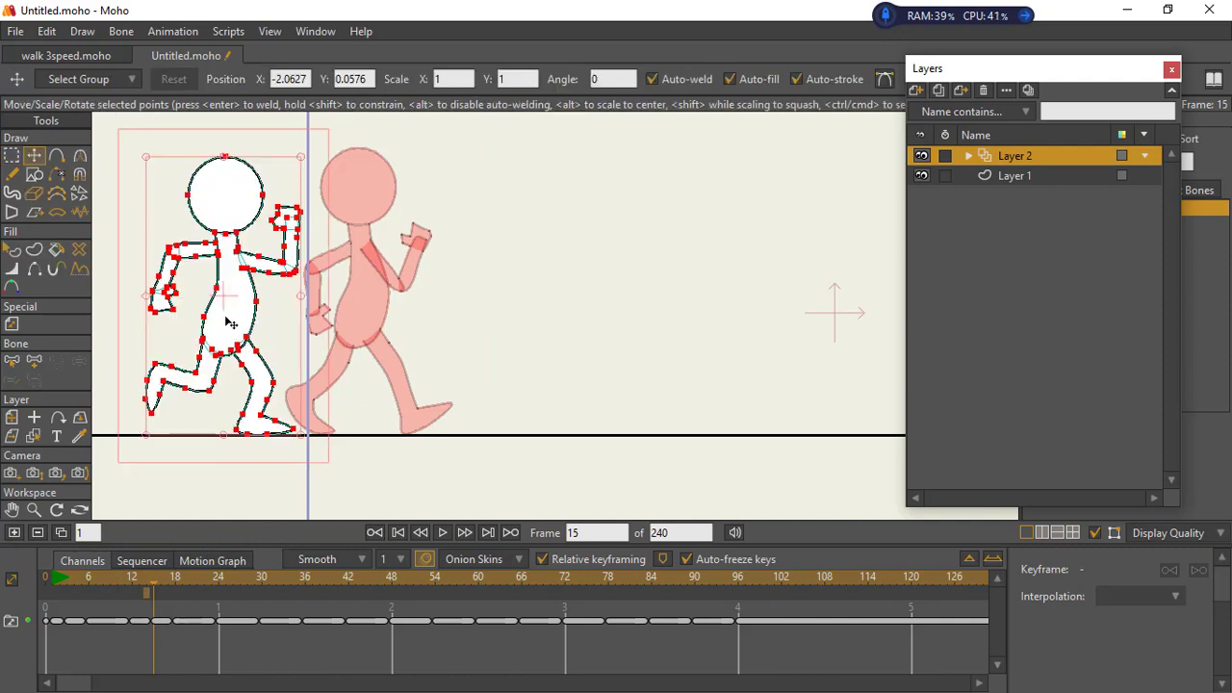
pyautogui.moveTo(230, 324); pyautogui.dragTo(394, 367)
# Step: Add a drawing at frame 26 with the down pose pasted and aligned to the frame 24 figure's front foot
pyautogui.moveTo(166, 576); pyautogui.dragTo(235, 581)
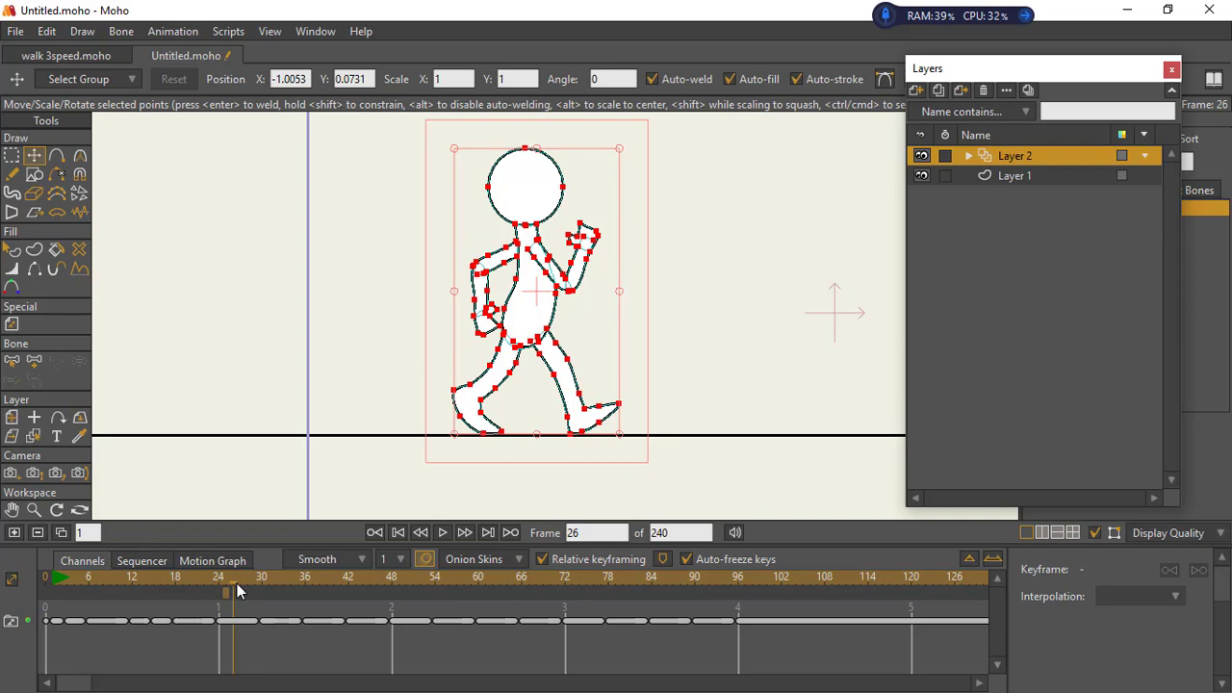
pyautogui.click(56, 537)
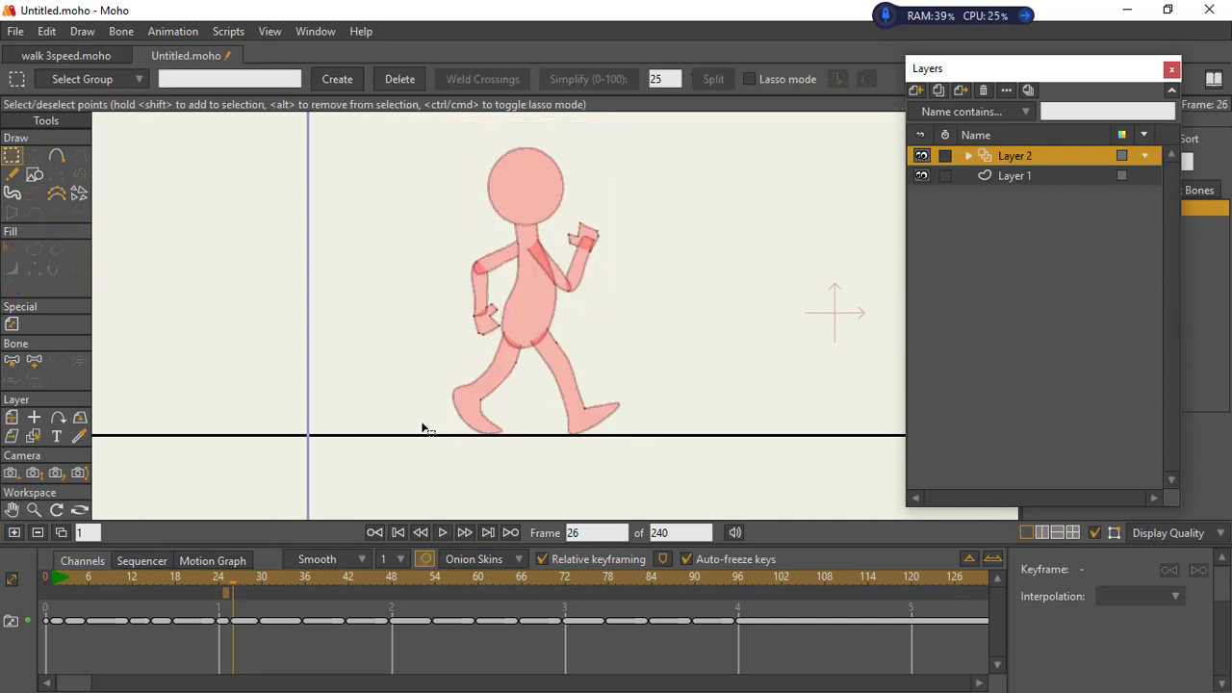
pyautogui.hotkey('ctrl', 'v')
pyautogui.press('t')
pyautogui.moveTo(338, 344); pyautogui.dragTo(574, 360)
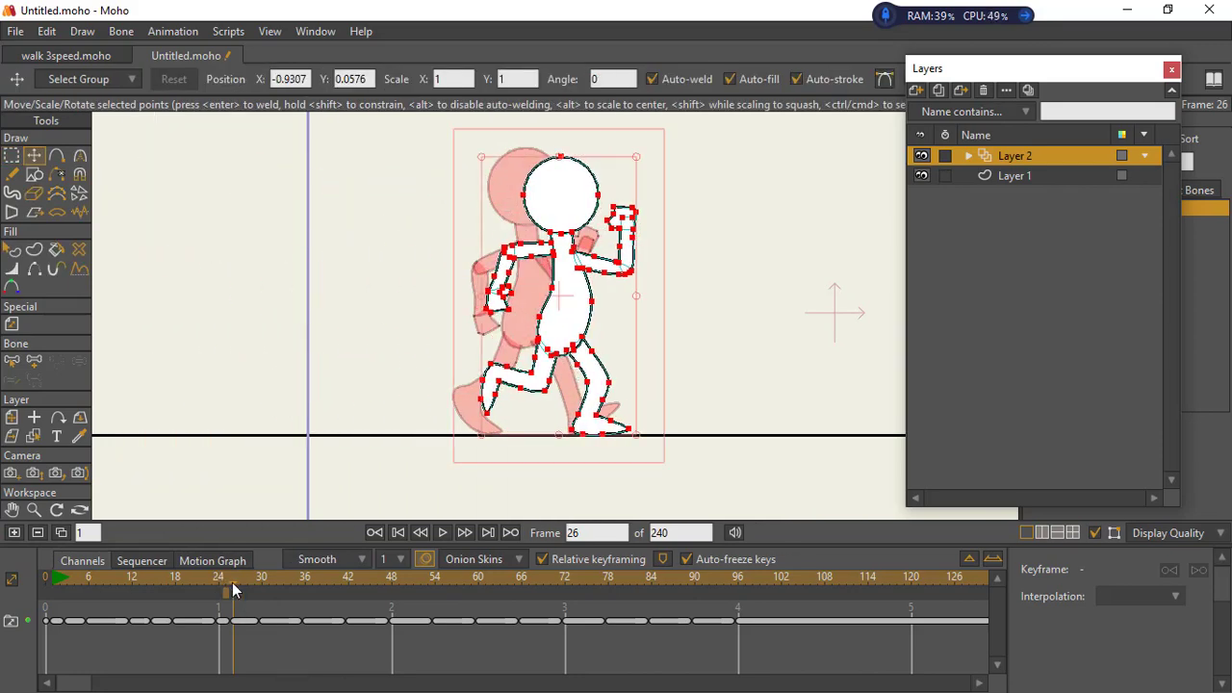
# Step: Add a drawing at frame 39 and move the pasted down pose onto the frame 36 figure's front foot
pyautogui.moveTo(232, 582); pyautogui.dragTo(290, 596)
pyautogui.moveTo(335, 613)
pyautogui.mouseDown()
pyautogui.moveTo(347, 612)
pyautogui.moveTo(327, 617)
pyautogui.mouseUp()
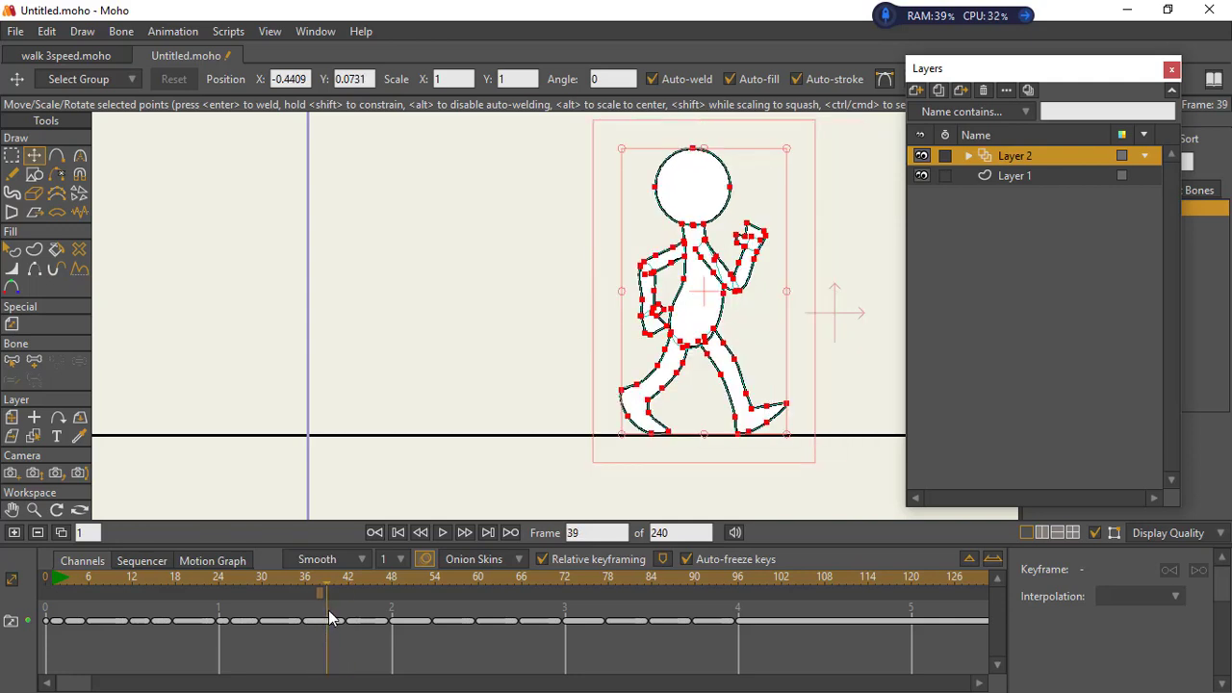
pyautogui.click(15, 533)
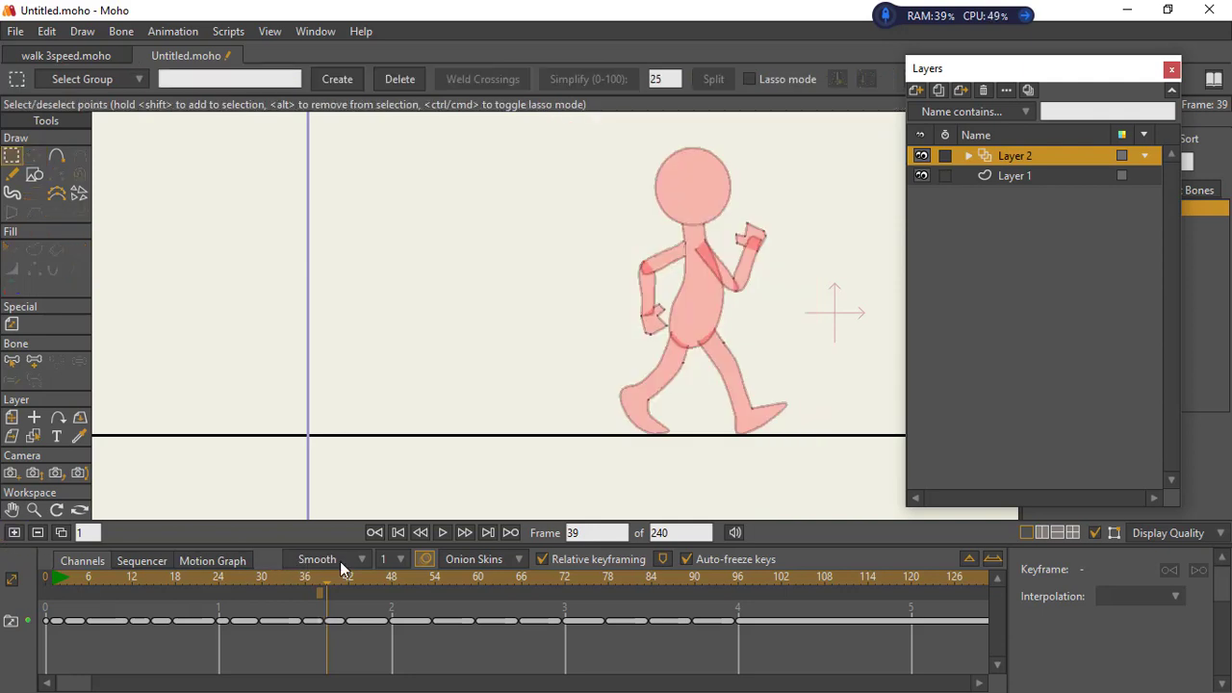
pyautogui.hotkey('ctrl', 'v')
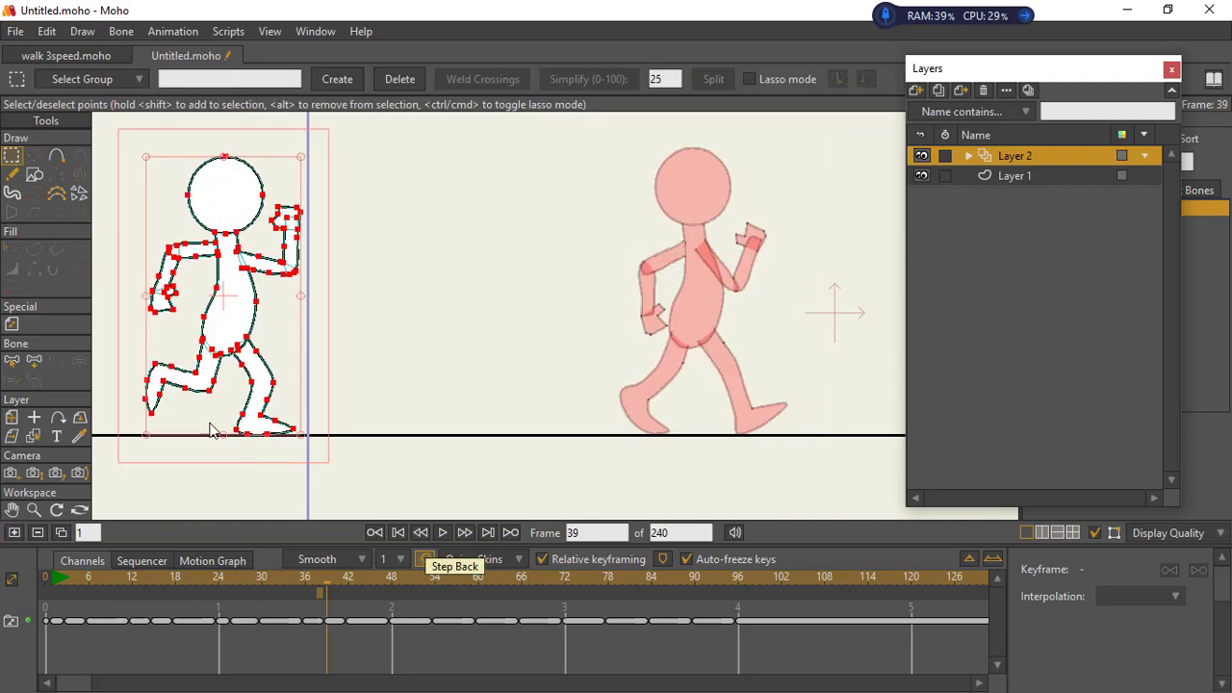
pyautogui.moveTo(233, 325); pyautogui.dragTo(736, 324)
# Step: Create a drawing at frame 50, paste the down pose and place it at the frame 48 figure's front foot
pyautogui.moveTo(363, 580); pyautogui.dragTo(410, 580)
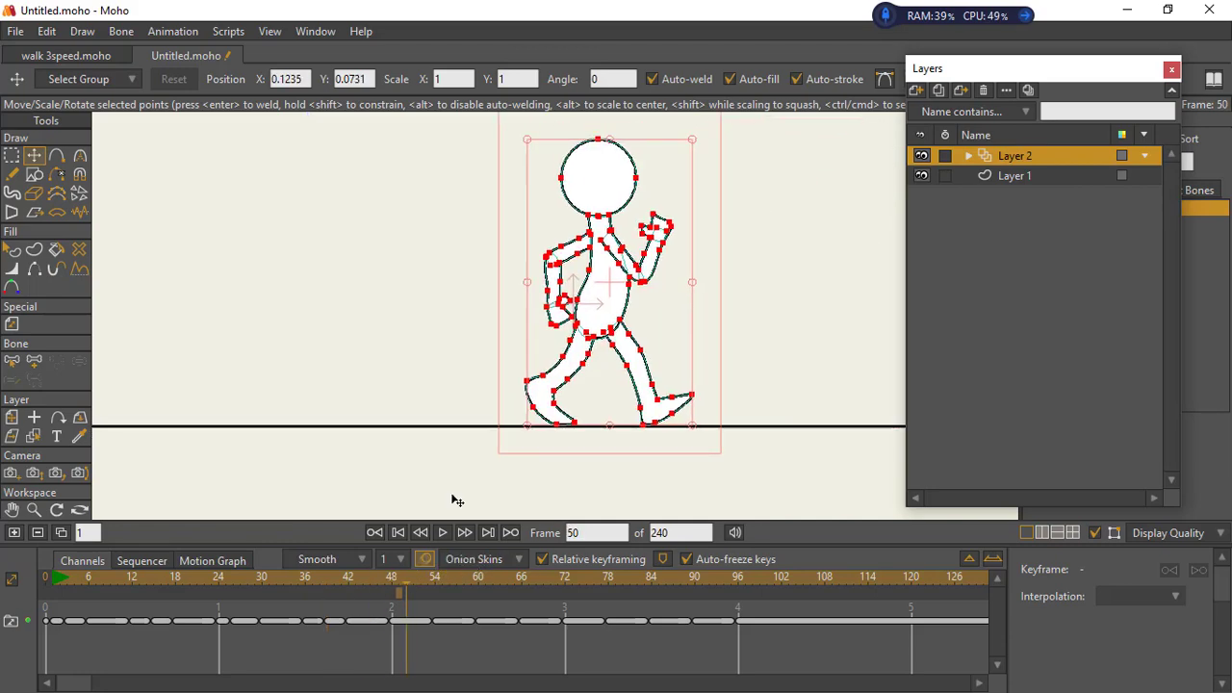
pyautogui.click(19, 534)
pyautogui.hotkey('ctrl', 'v')
pyautogui.scroll(-3, 335, 344)
pyautogui.moveTo(227, 337); pyautogui.dragTo(572, 343)
# Step: Add drawings shortly after the stride poses at frames 60, 72 and 84, placing the pasted down pose at each stride figure's front foot
pyautogui.scroll(3, 572, 342)
pyautogui.moveTo(479, 583); pyautogui.dragTo(587, 580)
pyautogui.hotkey('ctrl', 'v')
pyautogui.moveTo(352, 352); pyautogui.dragTo(776, 353)
pyautogui.moveTo(636, 584); pyautogui.dragTo(673, 582)
pyautogui.click(14, 533)
pyautogui.moveTo(748, 379); pyautogui.dragTo(356, 379)
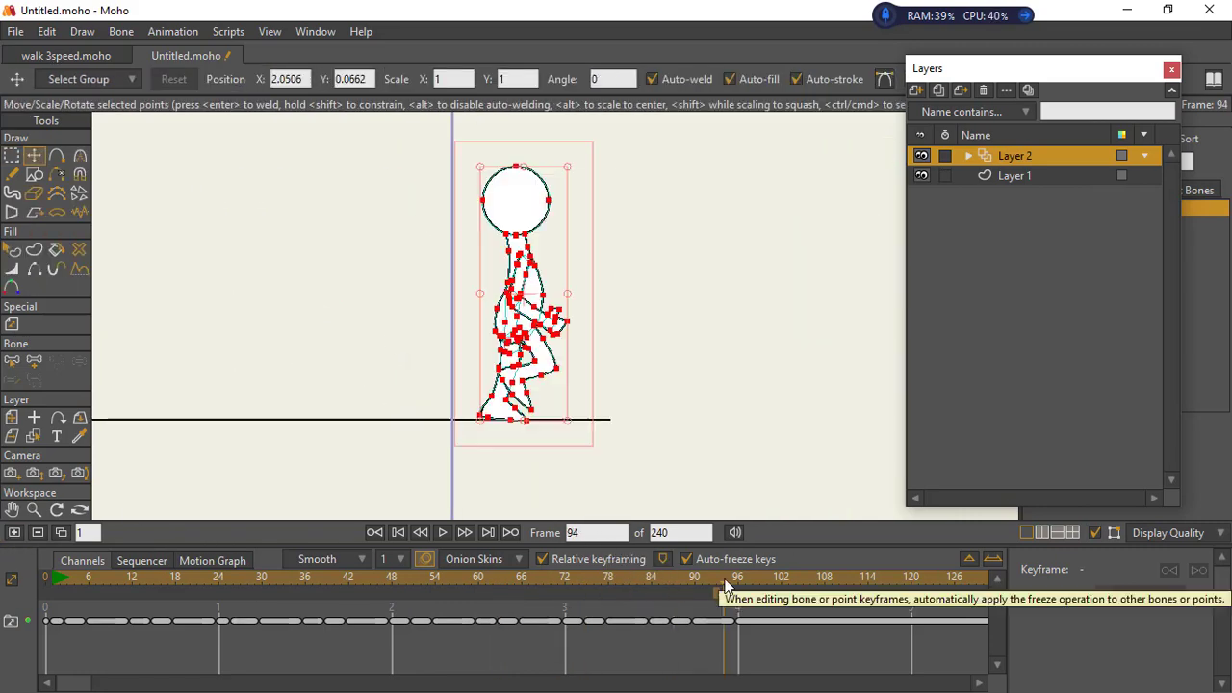
# Step: Copy the raised-knee up pose from frame 9 of the walk 3speed.moho project
pyautogui.moveTo(723, 584); pyautogui.dragTo(767, 594)
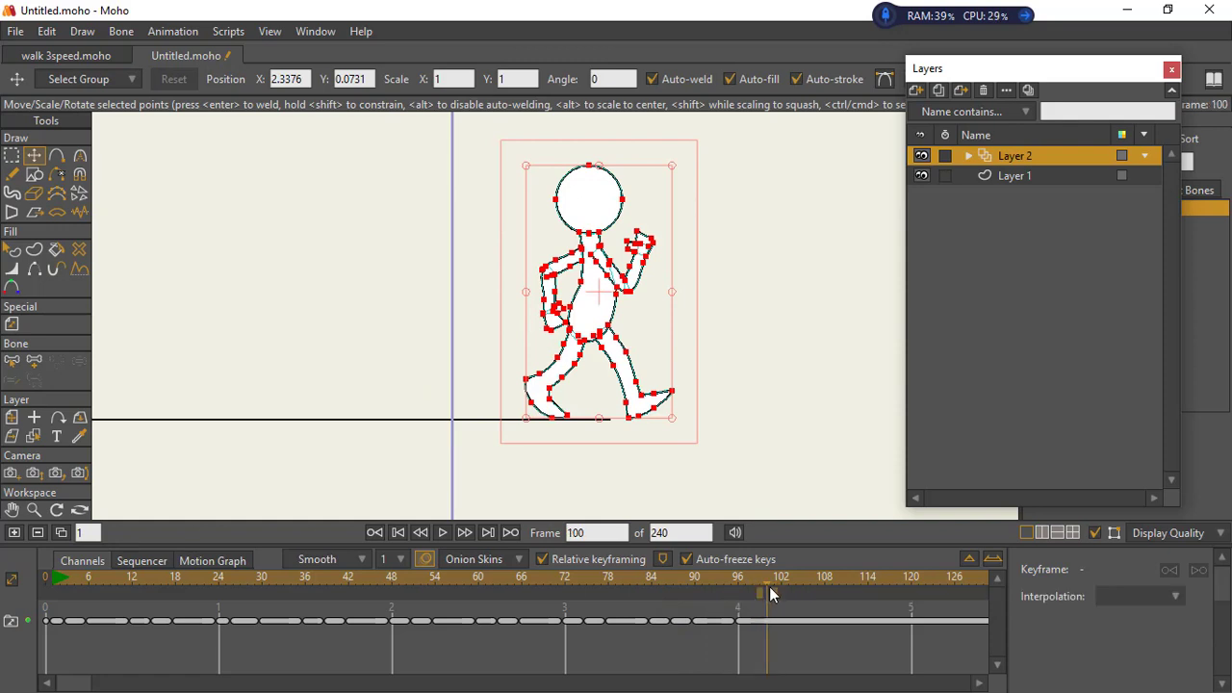
pyautogui.click(773, 593)
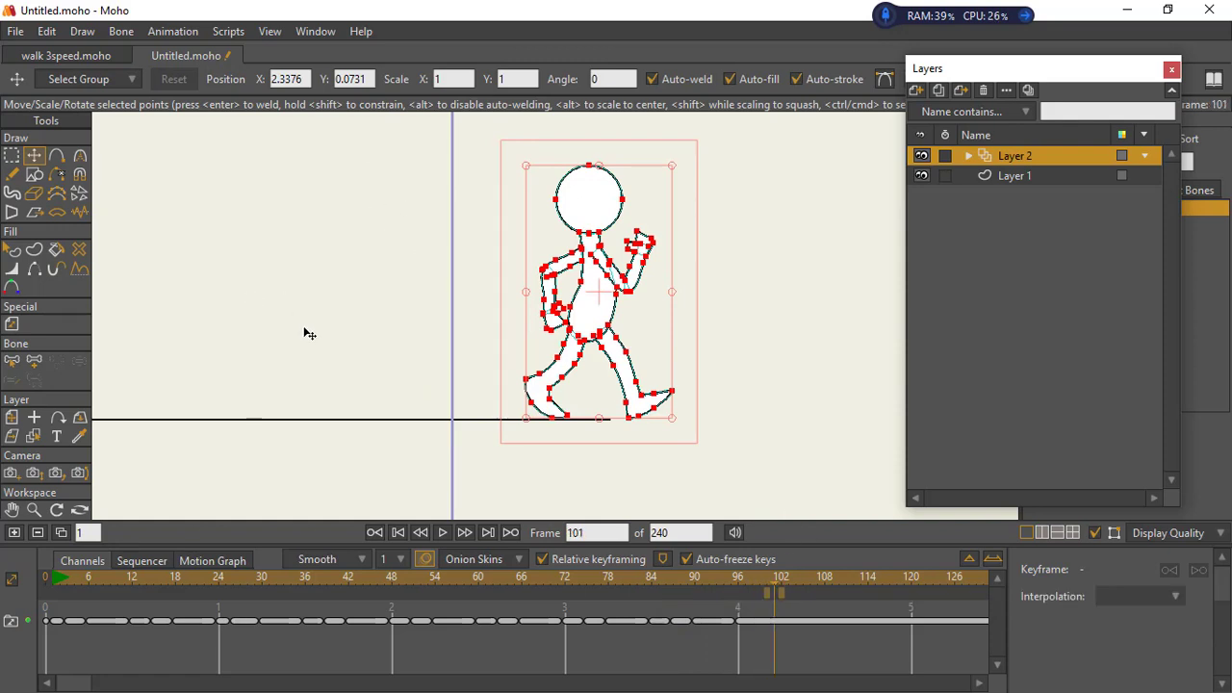
pyautogui.scroll(-3, 323, 352)
pyautogui.moveTo(145, 333); pyautogui.dragTo(481, 306)
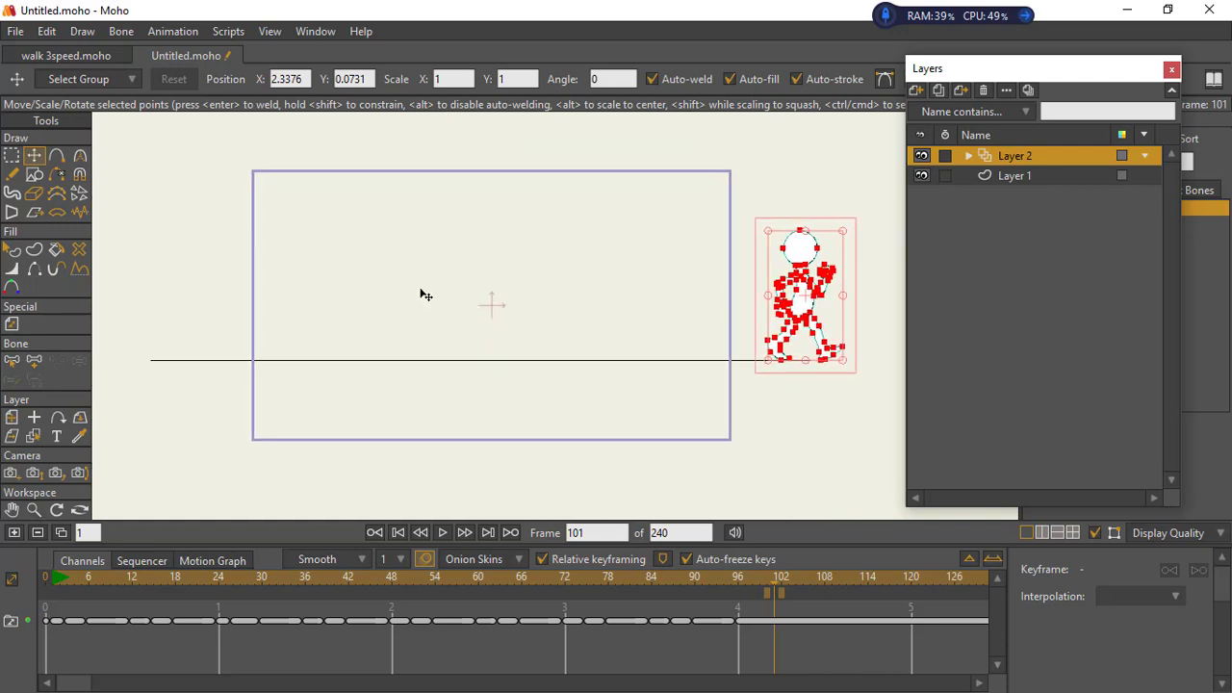
pyautogui.click(84, 55)
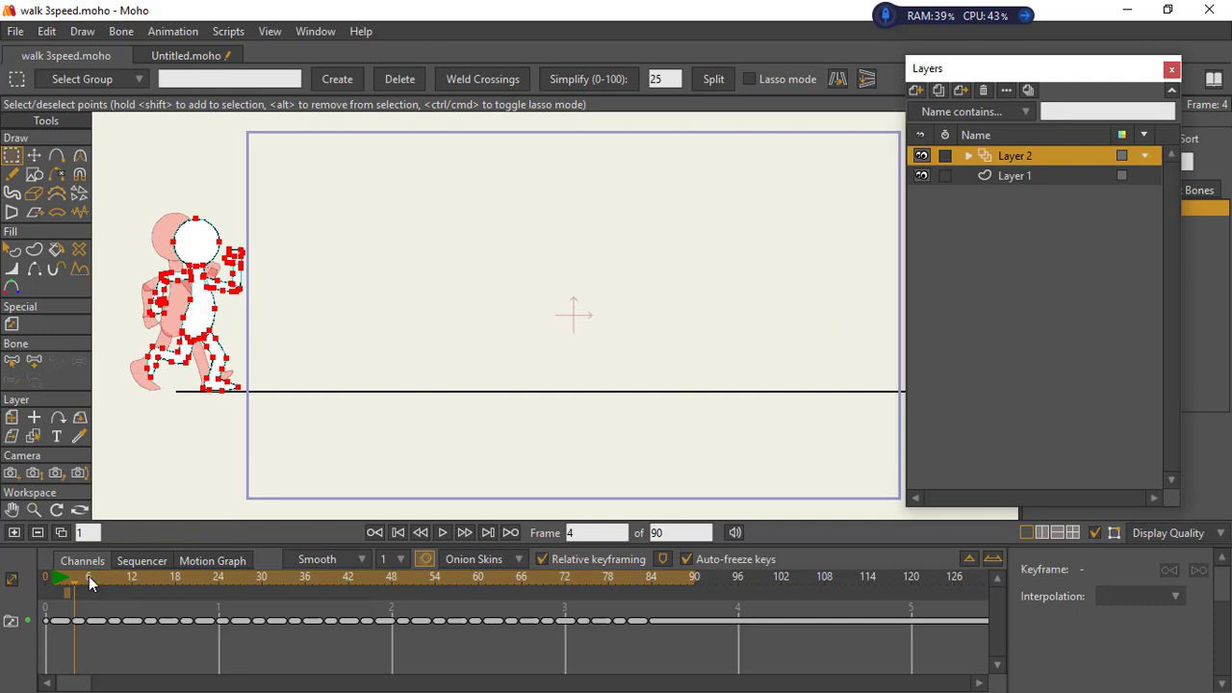
pyautogui.moveTo(89, 576); pyautogui.dragTo(108, 579)
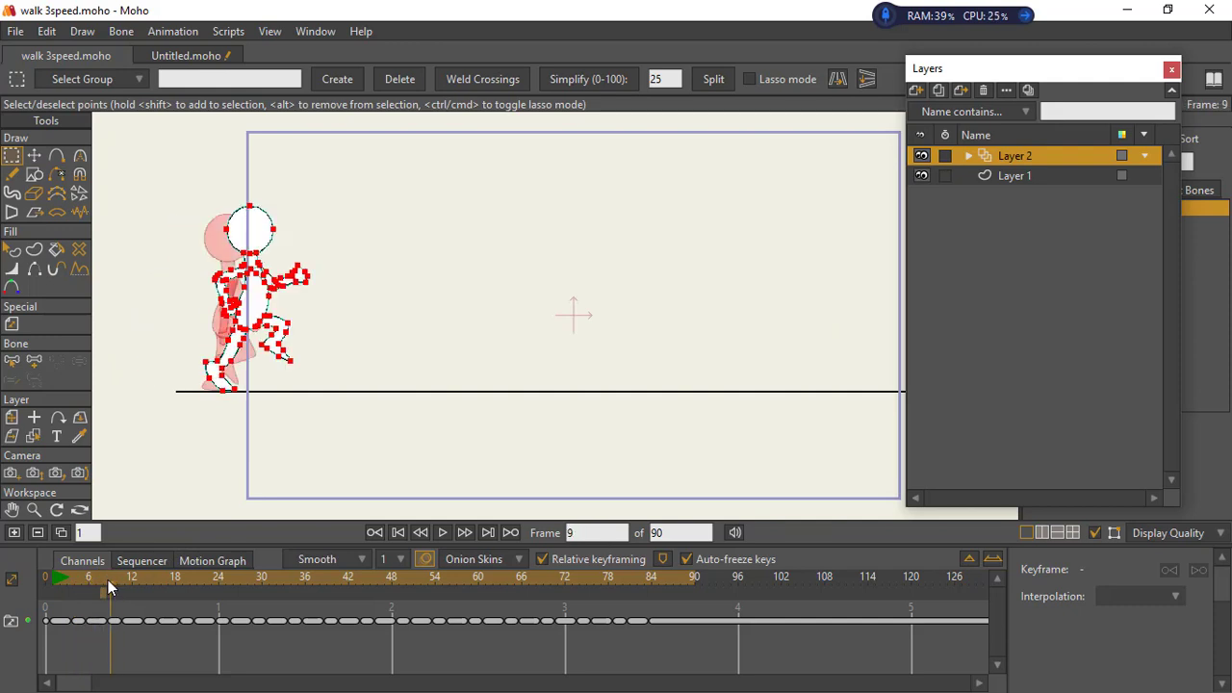
pyautogui.scroll(5, 210, 352)
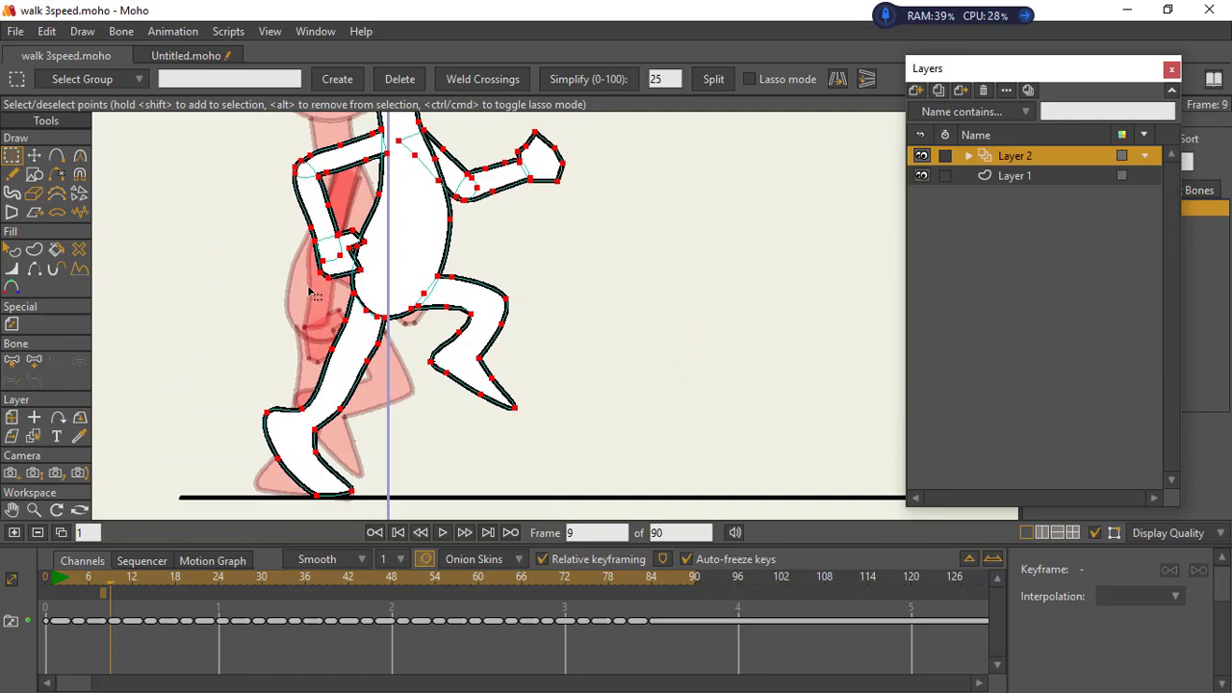
pyautogui.scroll(-3, 313, 292)
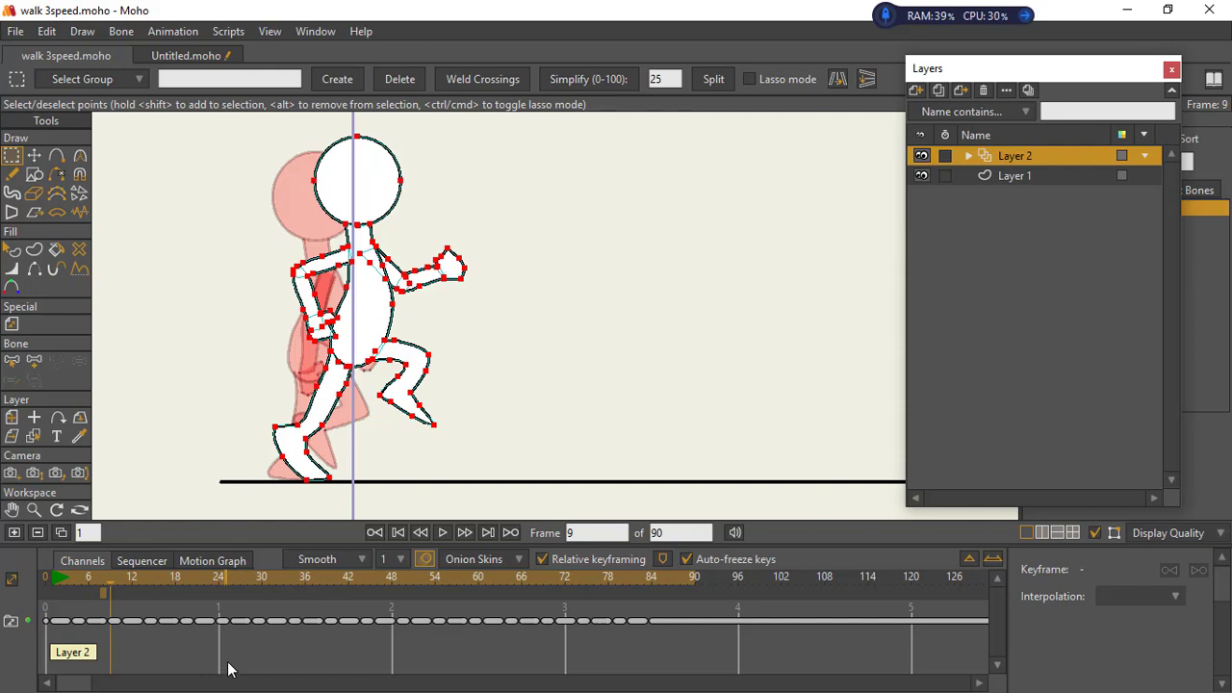
# Step: Add a drawing at frame 9 of Untitled.moho and paste the copied up pose over the preceding passing figure
pyautogui.click(173, 55)
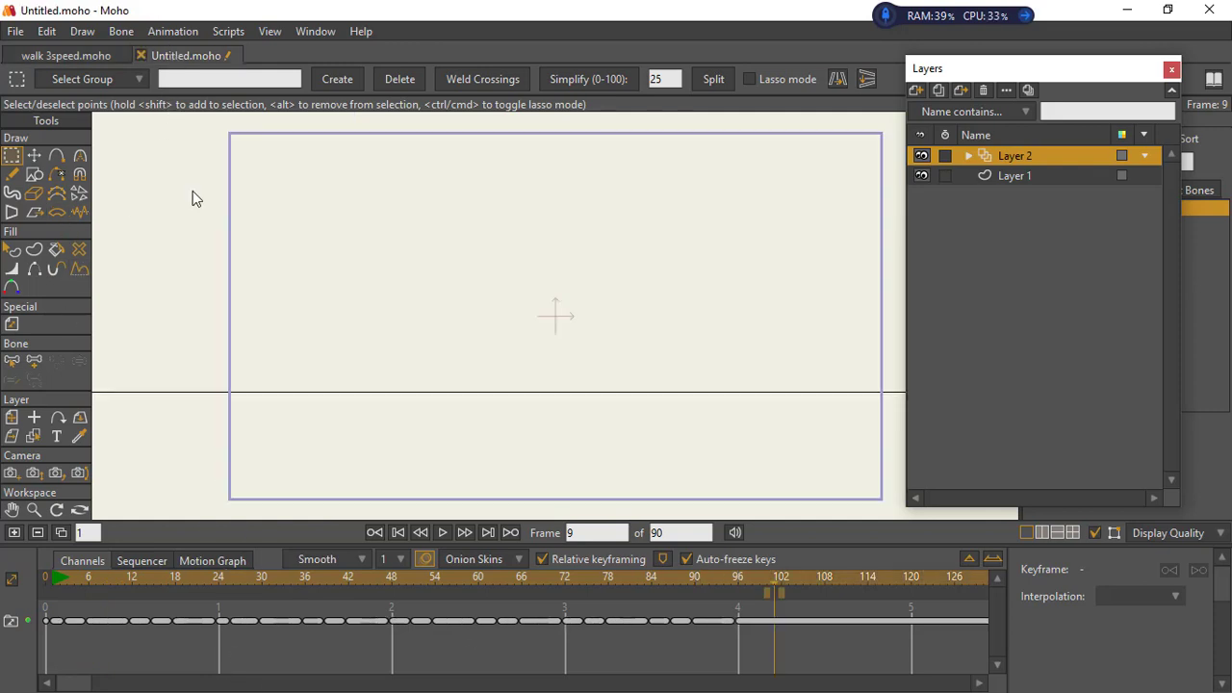
pyautogui.hotkey('ctrl', 'v')
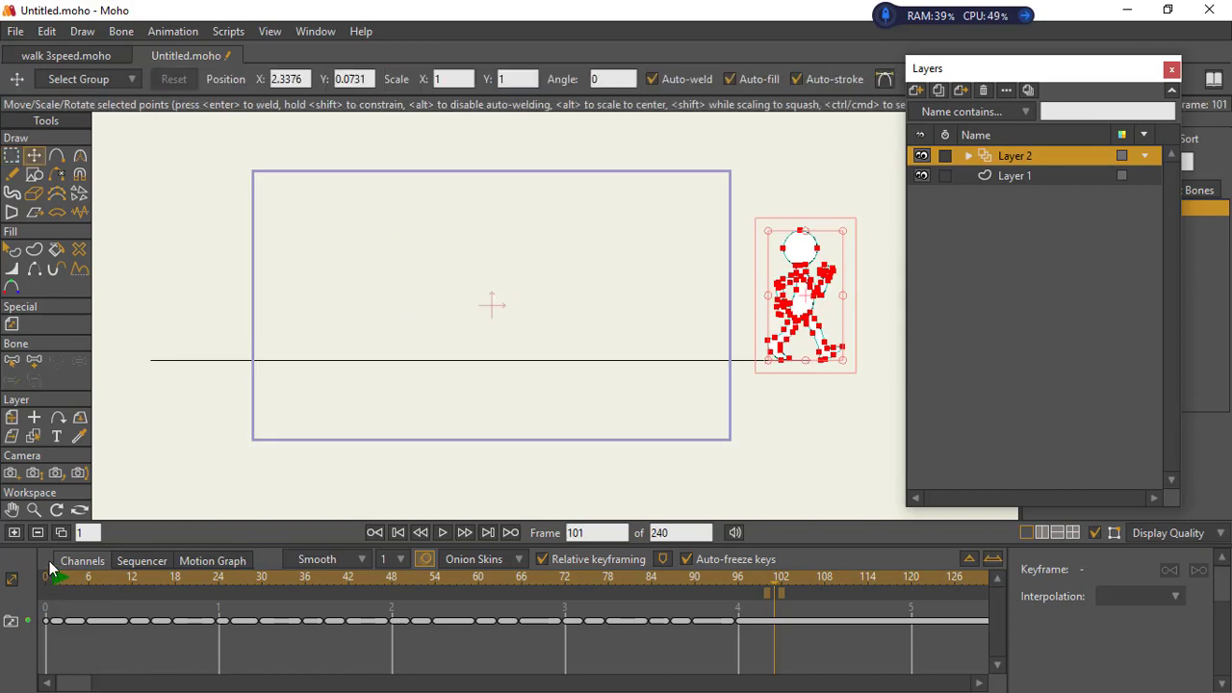
pyautogui.click(53, 582)
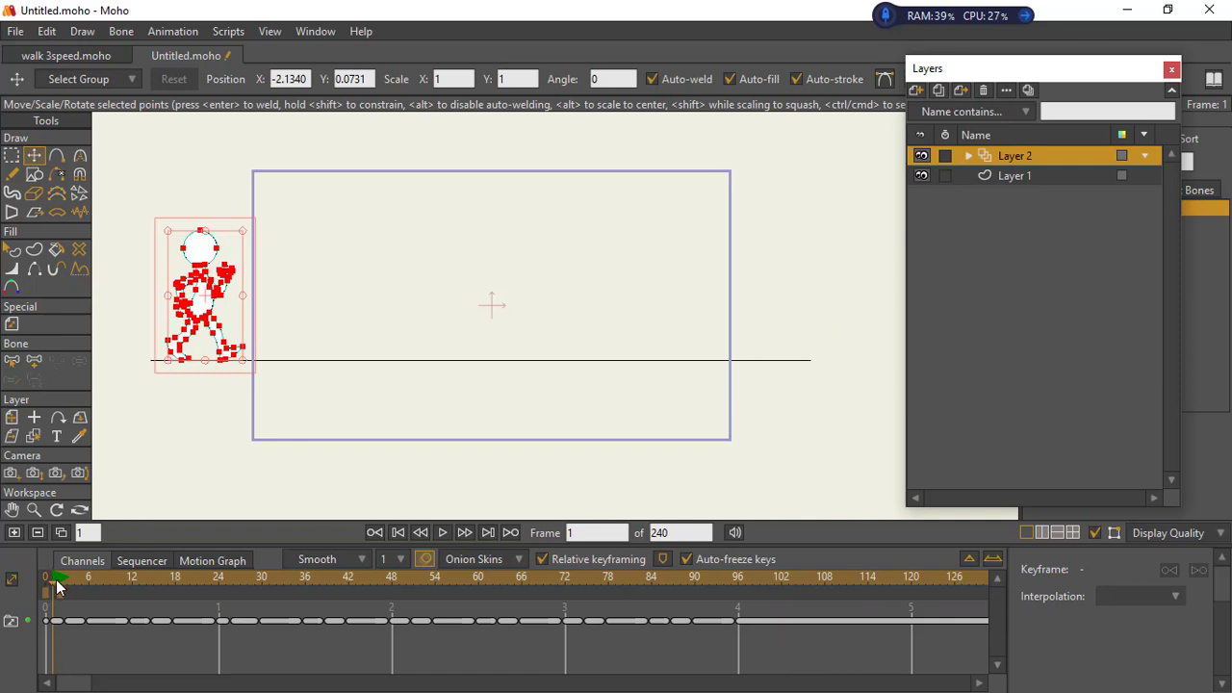
pyautogui.moveTo(56, 582); pyautogui.dragTo(109, 580)
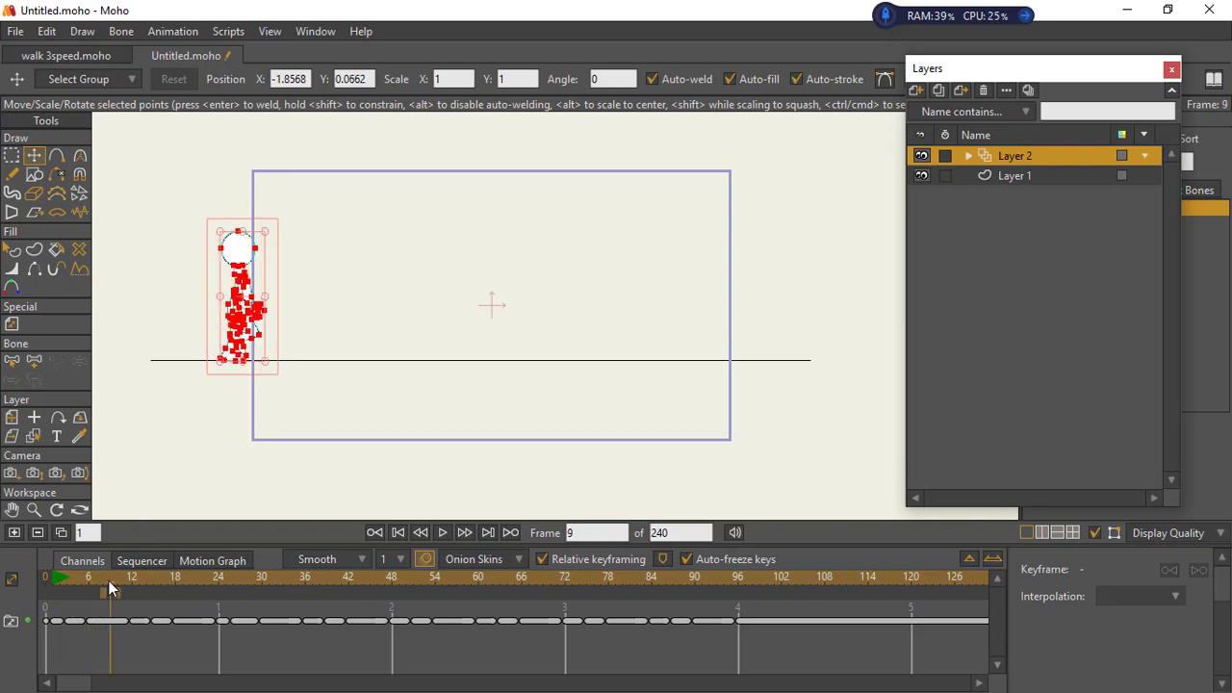
pyautogui.click(8, 534)
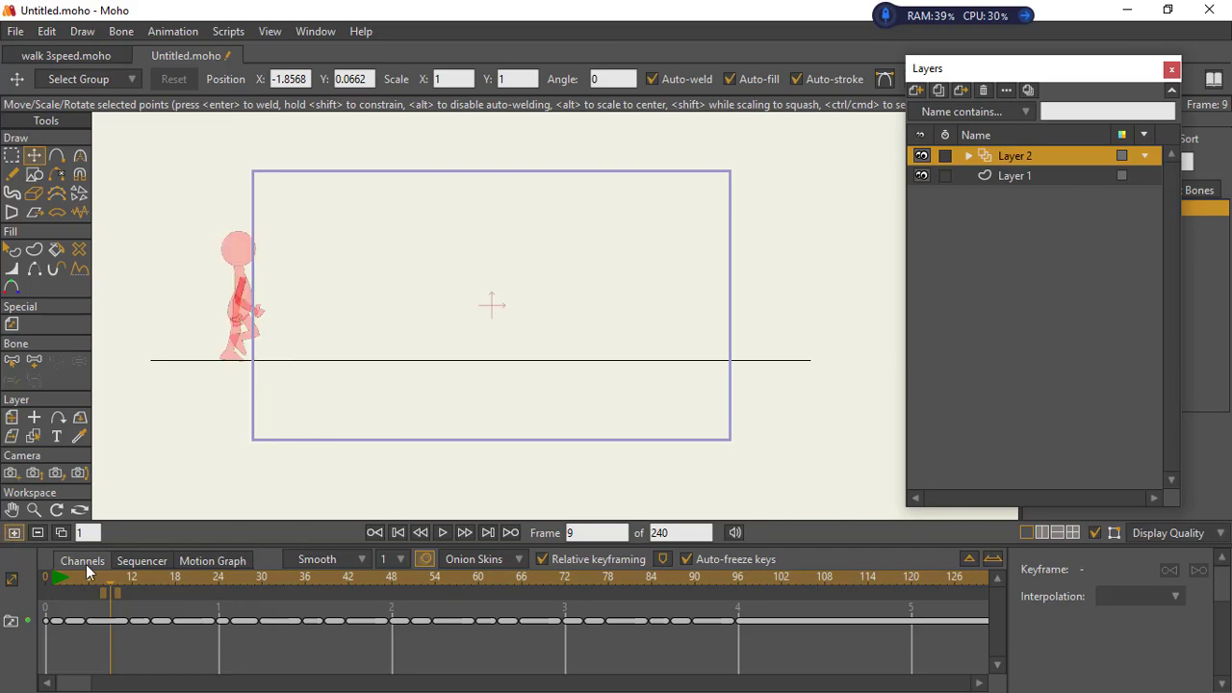
pyautogui.press('g')
pyautogui.hotkey('ctrl', 'a')
pyautogui.press('t')
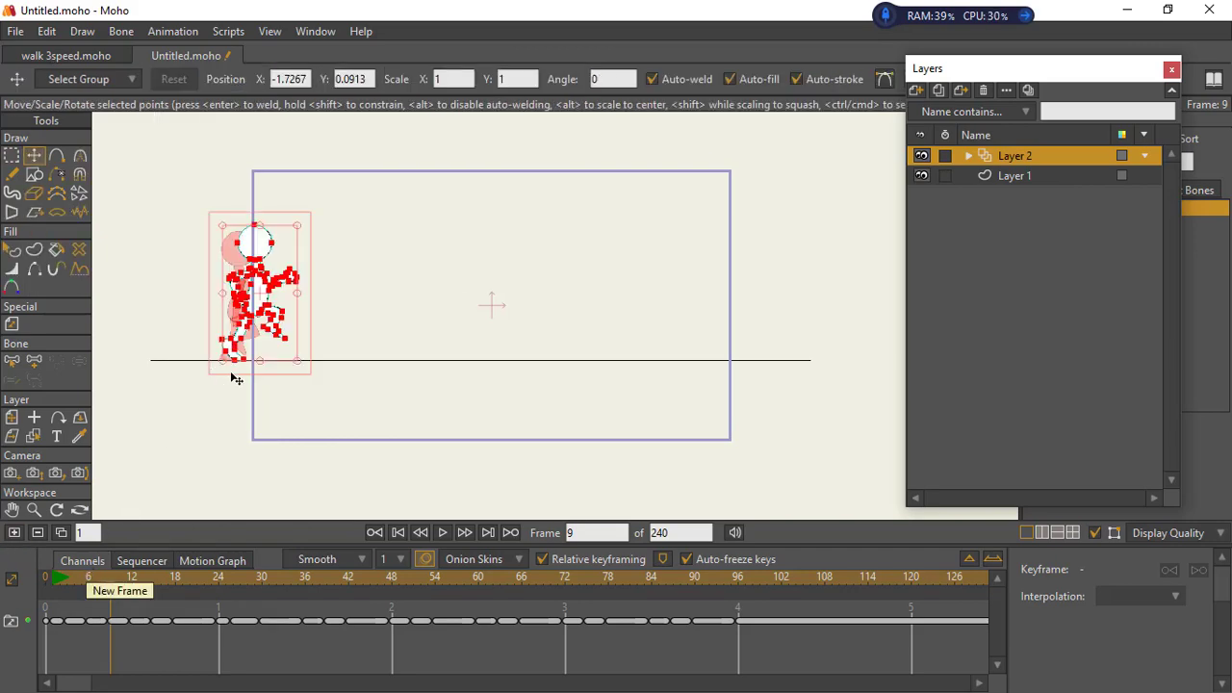
# Step: Add a drawing at frame 21, paste the copied up pose and place it over the preceding passing figure
pyautogui.scroll(4, 235, 376)
pyautogui.scroll(-5, 286, 373)
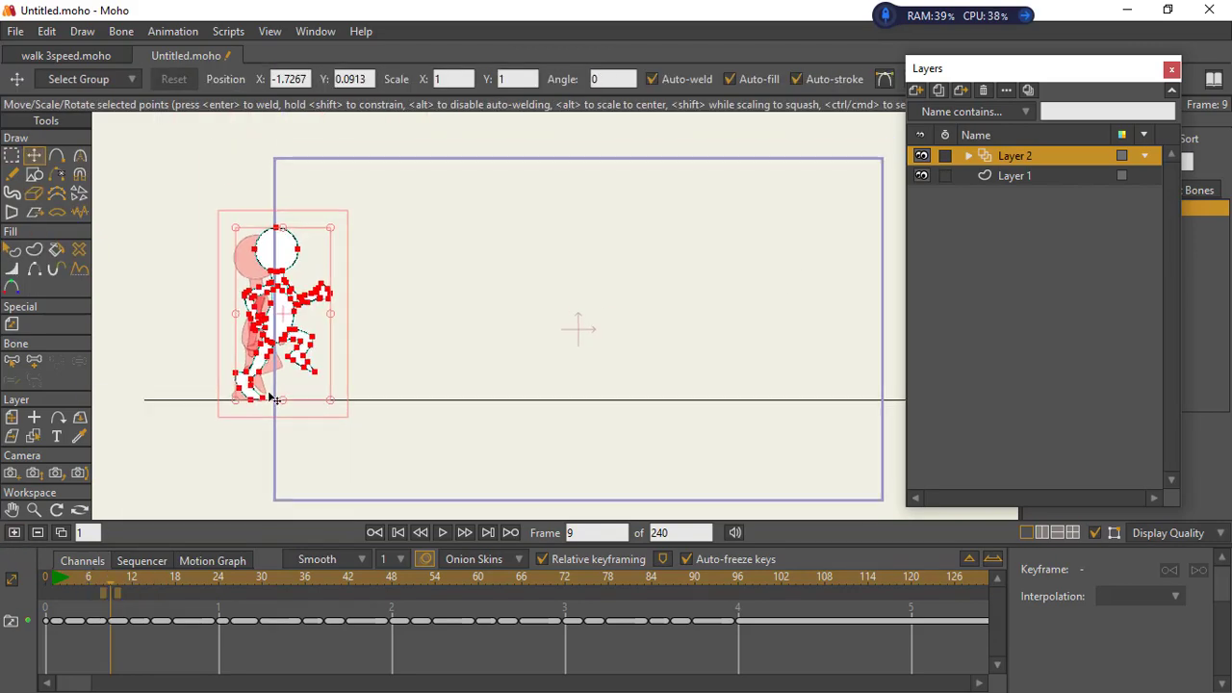
pyautogui.click(153, 582)
pyautogui.moveTo(172, 582); pyautogui.dragTo(196, 584)
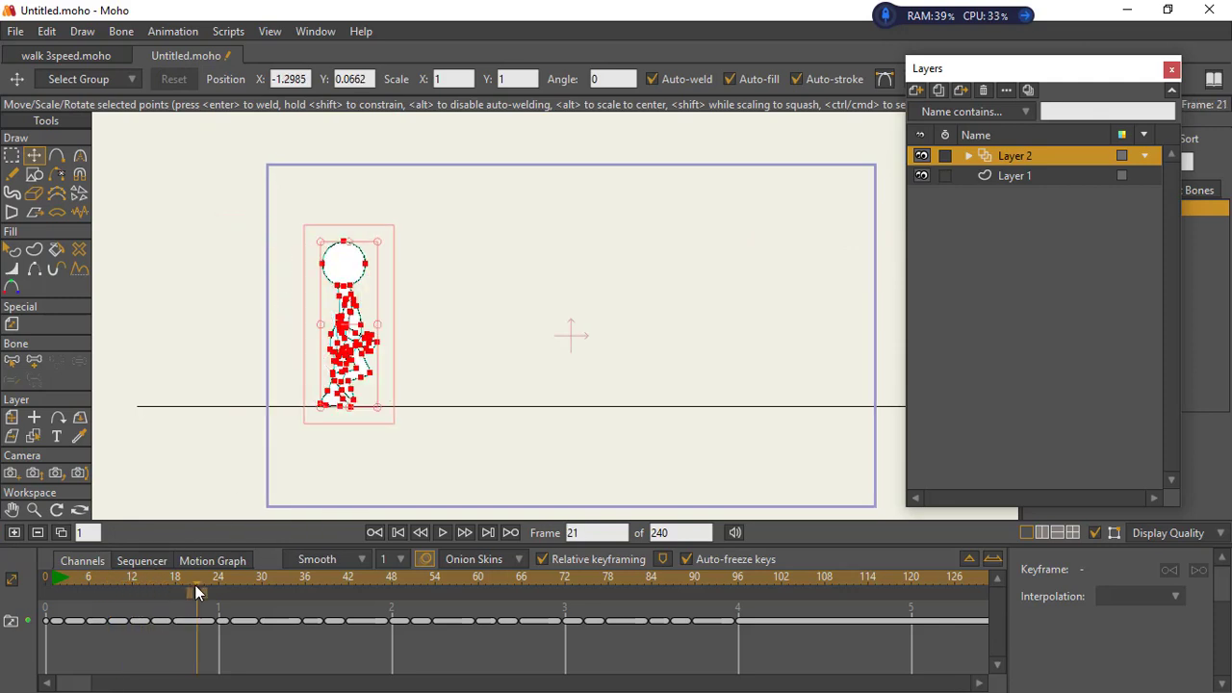
pyautogui.click(17, 534)
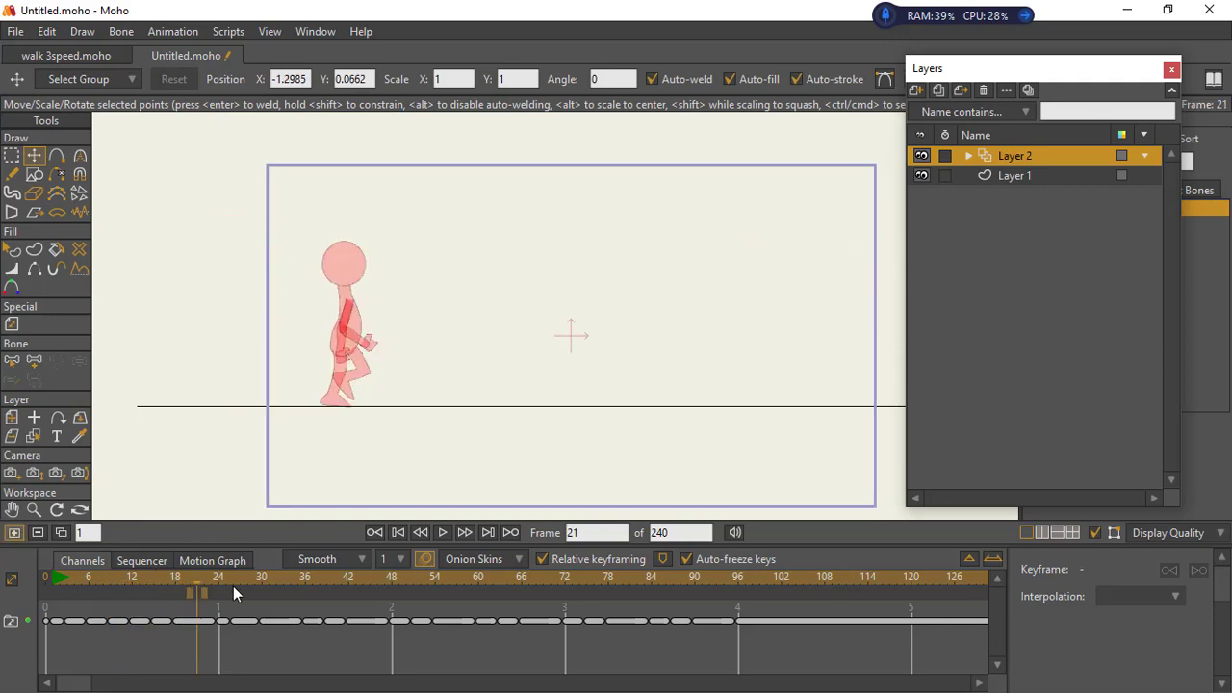
pyautogui.hotkey('ctrl', 'a')
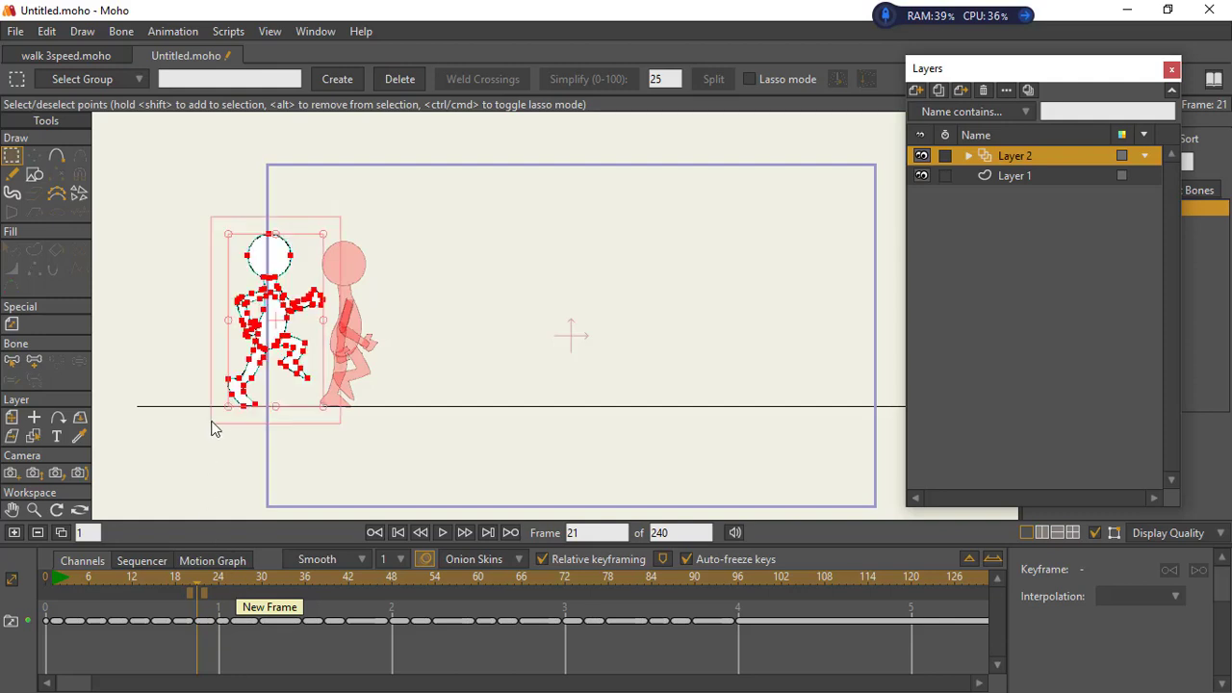
pyautogui.press('t')
pyautogui.moveTo(262, 320); pyautogui.dragTo(379, 332)
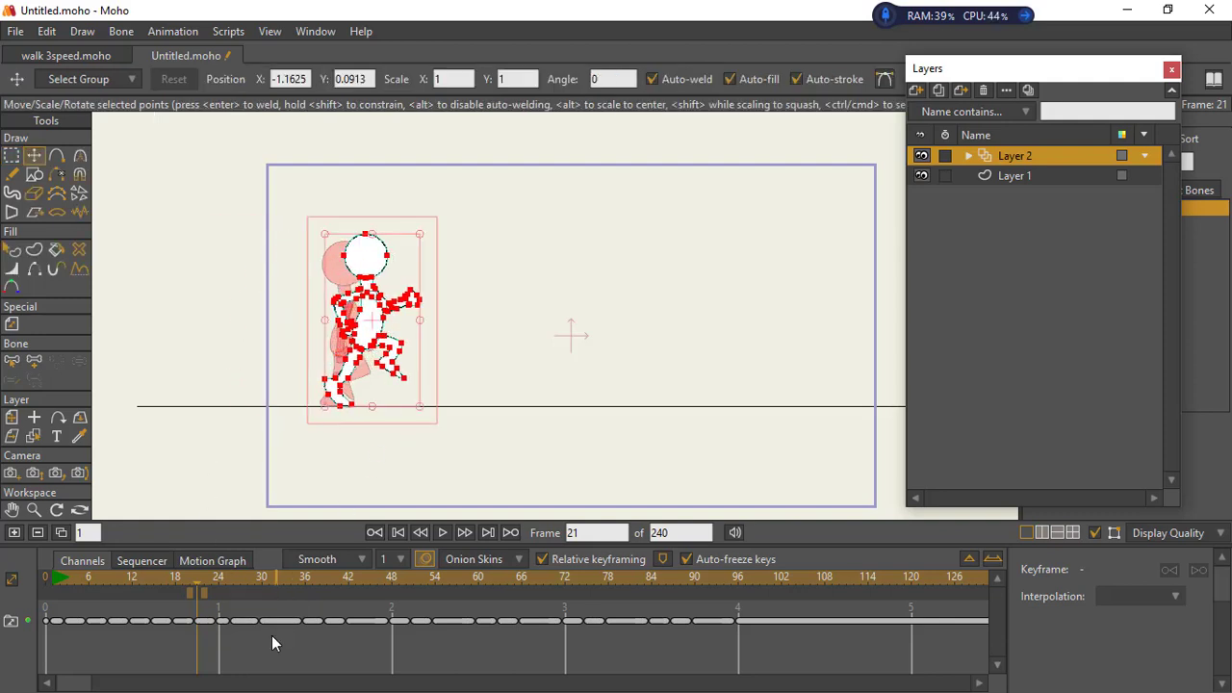
# Step: Create a drawing at frame 33, paste the up pose and align its standing foot with the passing figure's foot
pyautogui.click(282, 579)
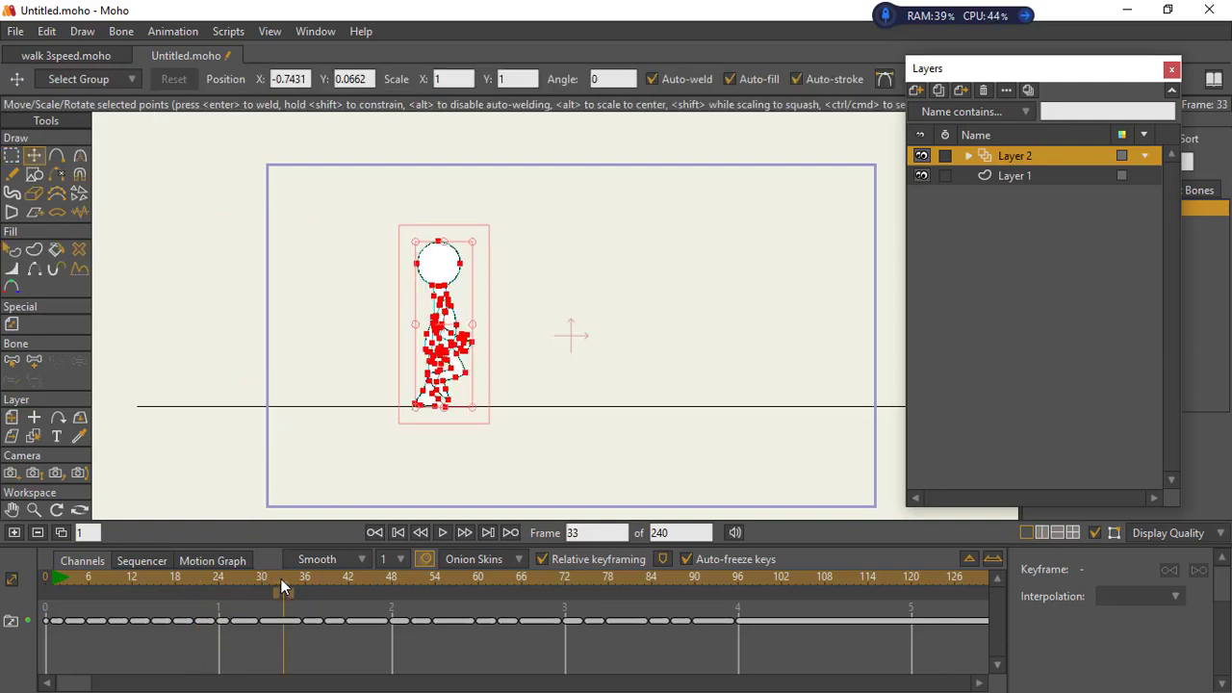
pyautogui.click(14, 533)
pyautogui.press('g')
pyautogui.hotkey('ctrl', 'v')
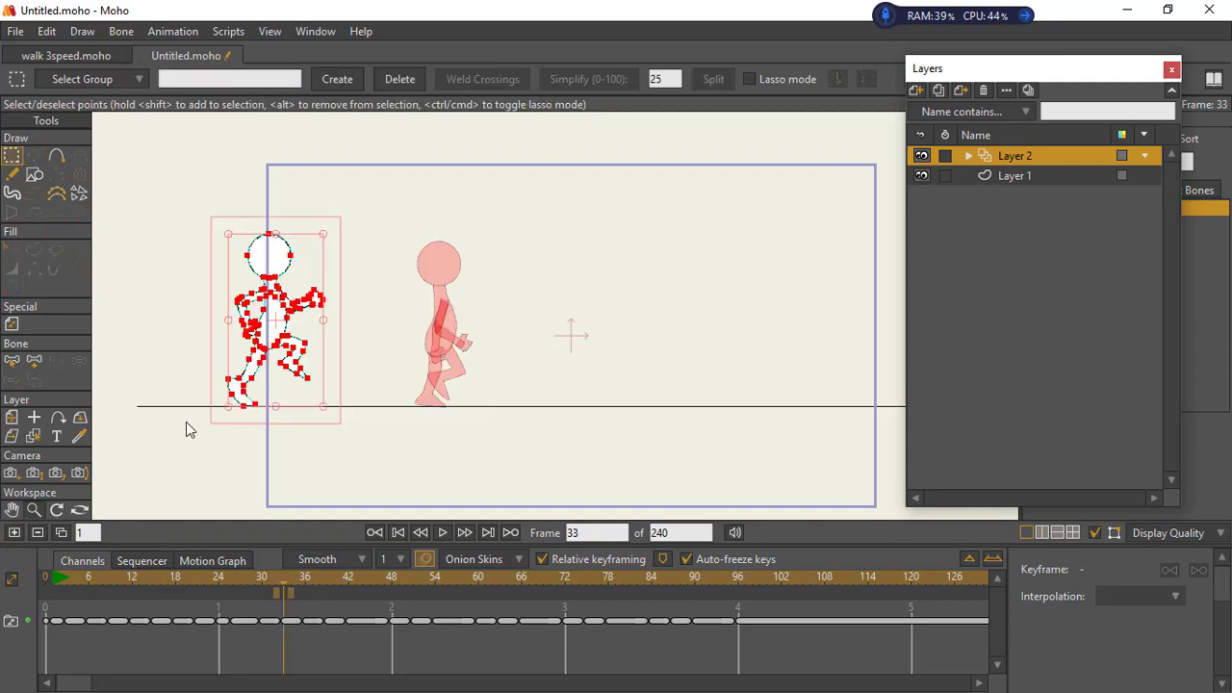
pyautogui.press('t')
pyautogui.moveTo(281, 362); pyautogui.dragTo(465, 380)
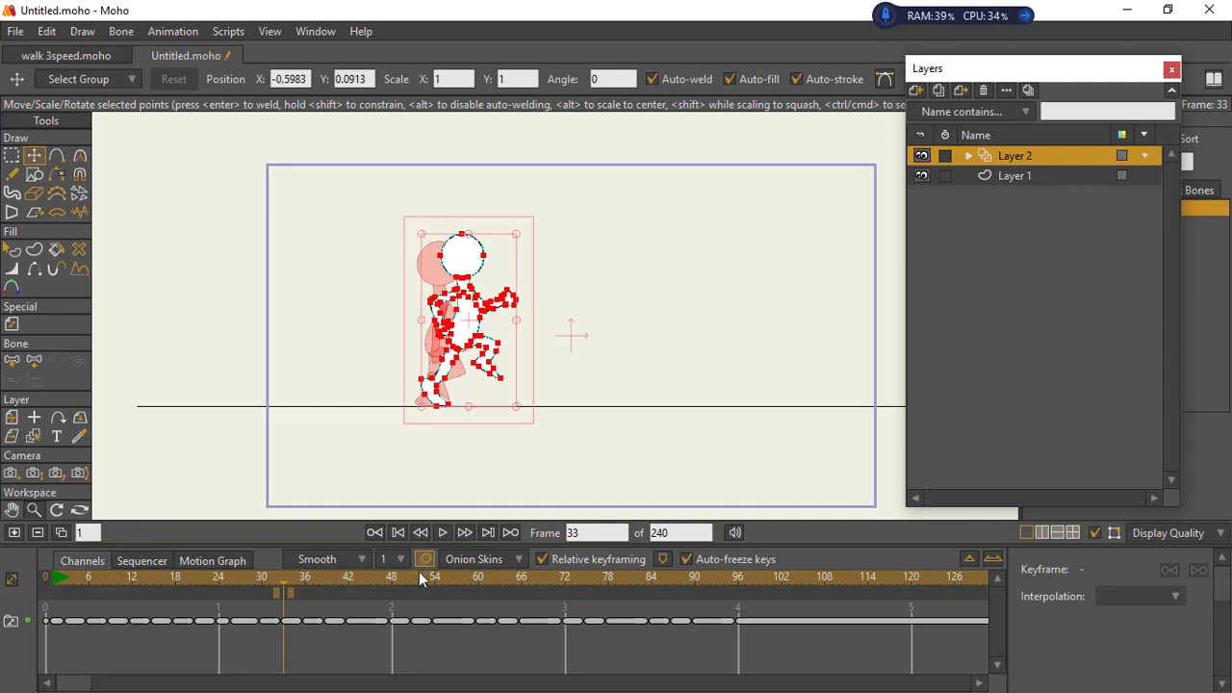
# Step: Create a drawing at frame 45, paste the up pose and move it onto the preceding passing figure
pyautogui.click(362, 580)
pyautogui.click(368, 582)
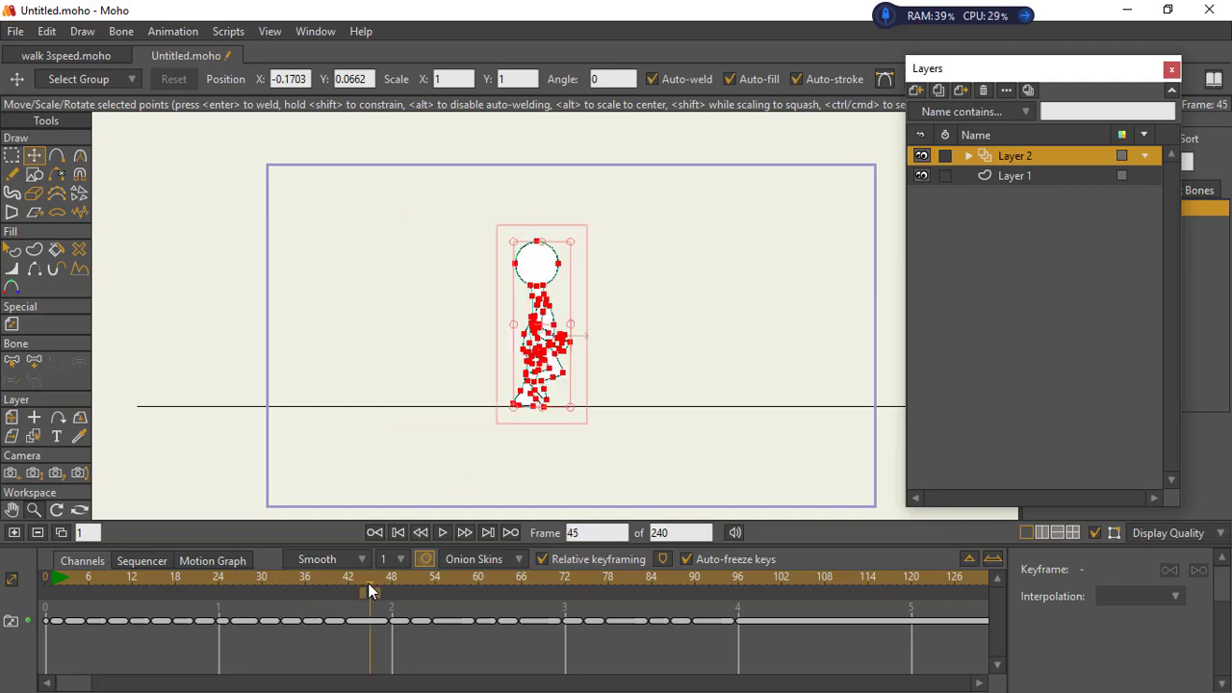
pyautogui.click(14, 534)
pyautogui.hotkey('ctrl', 'v')
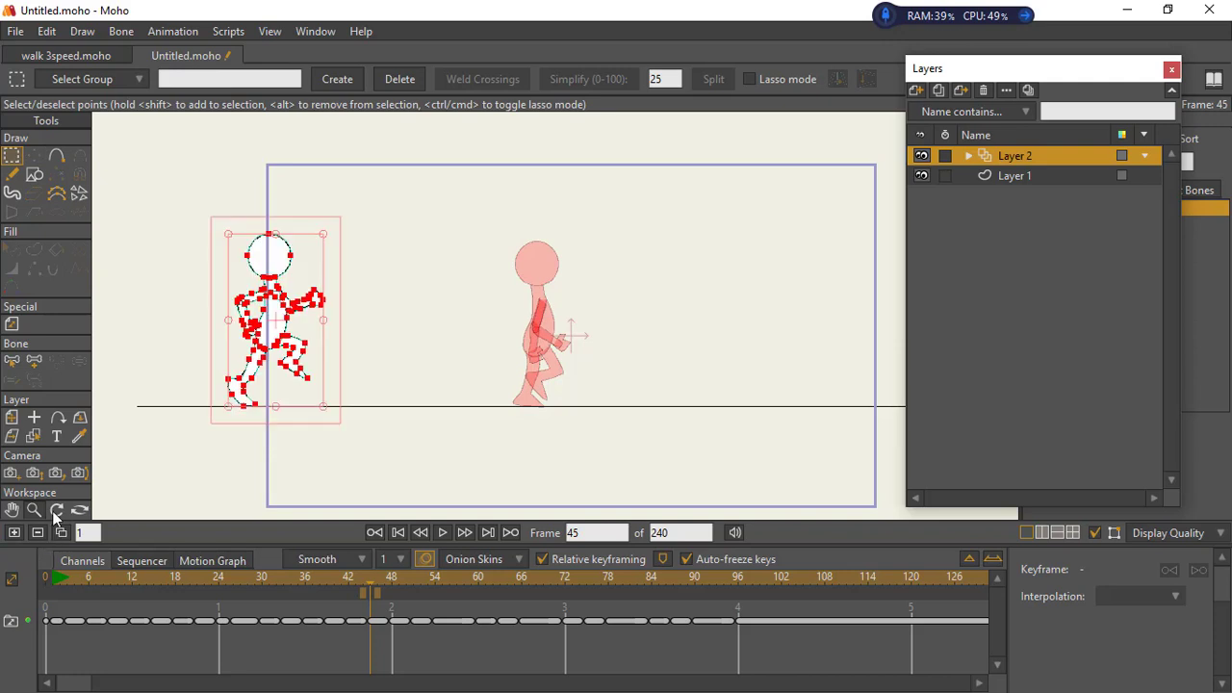
pyautogui.press('t')
pyautogui.moveTo(279, 430); pyautogui.dragTo(557, 427)
# Step: Create a drawing at frame 57 and place the pasted up pose over the onion-skinned passing figure
pyautogui.click(454, 580)
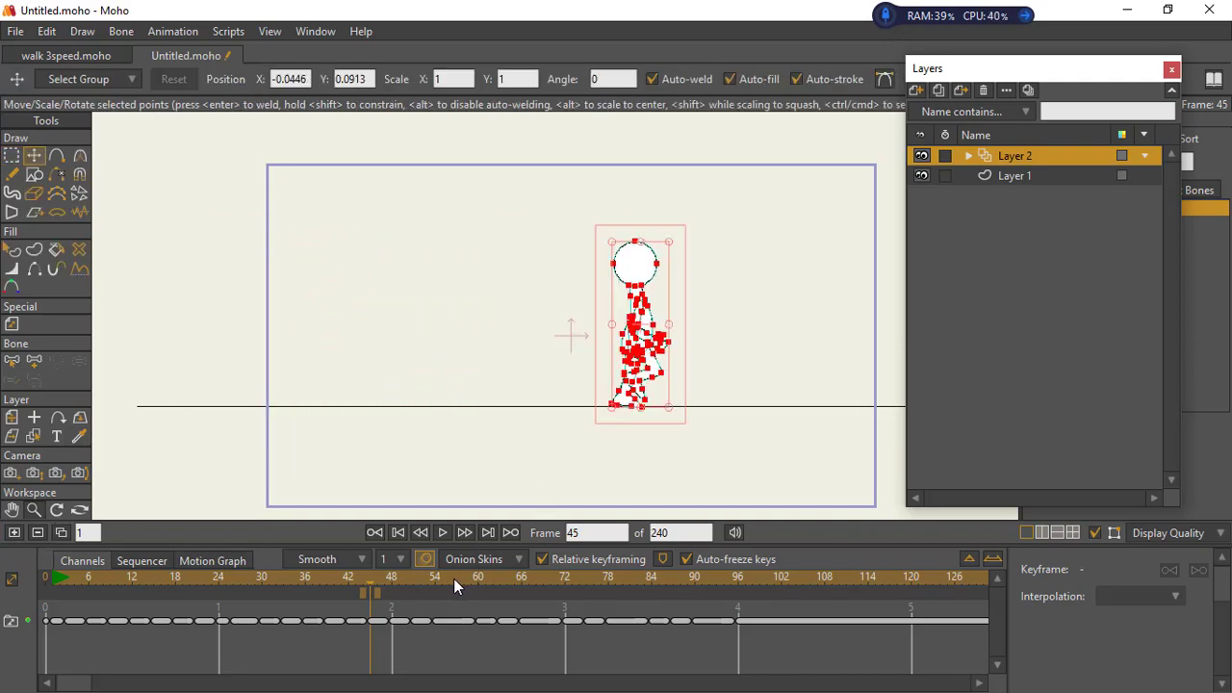
pyautogui.click(455, 585)
pyautogui.click(14, 534)
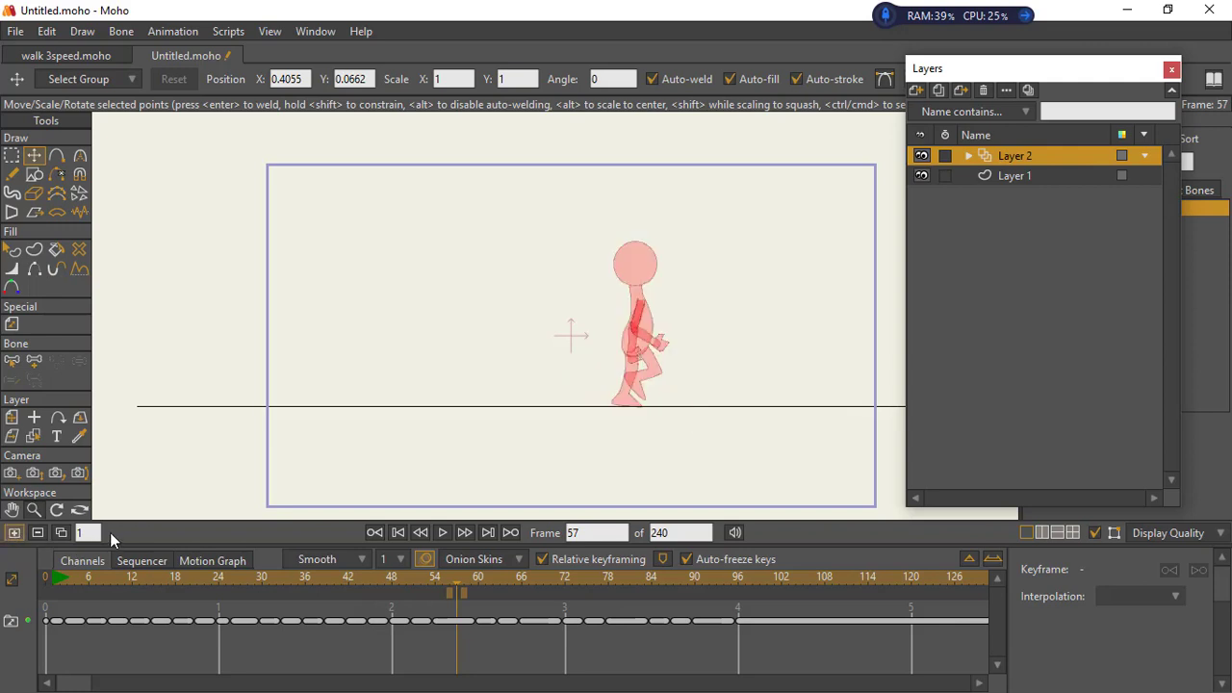
pyautogui.hotkey('ctrl', 'v')
pyautogui.moveTo(276, 316); pyautogui.dragTo(662, 315)
# Step: Create a drawing at frame 69, paste the up pose and move it over the passing figure's standing foot
pyautogui.click(543, 580)
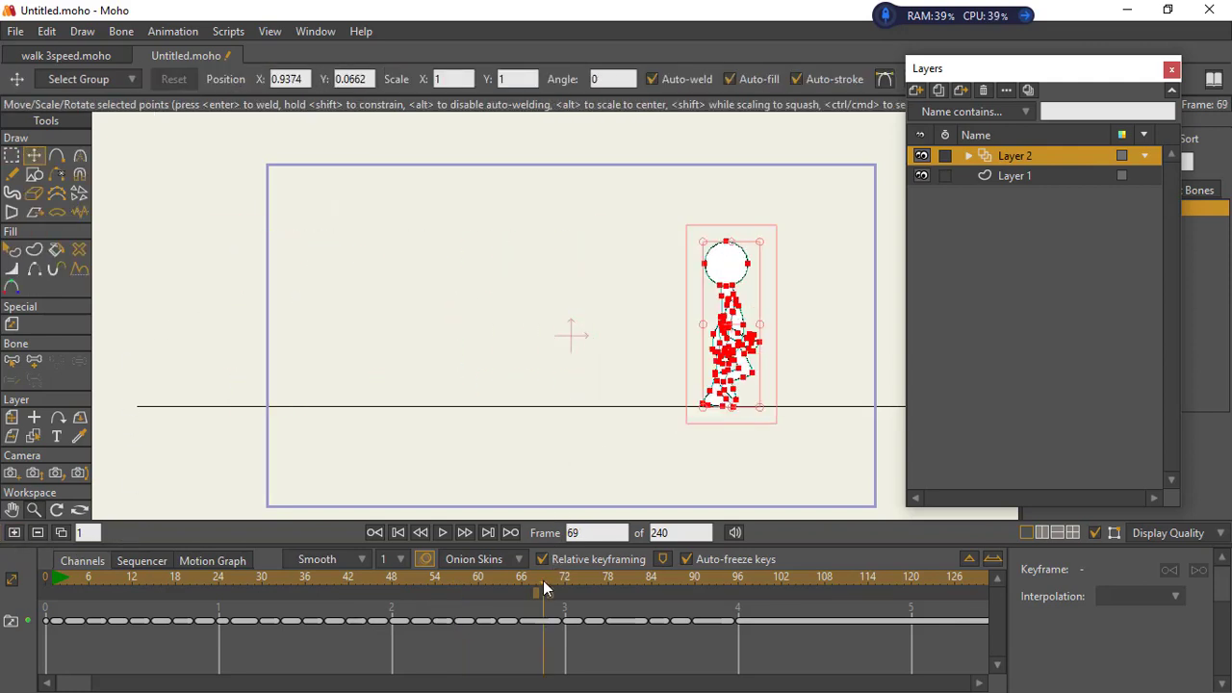
pyautogui.click(542, 581)
pyautogui.click(17, 533)
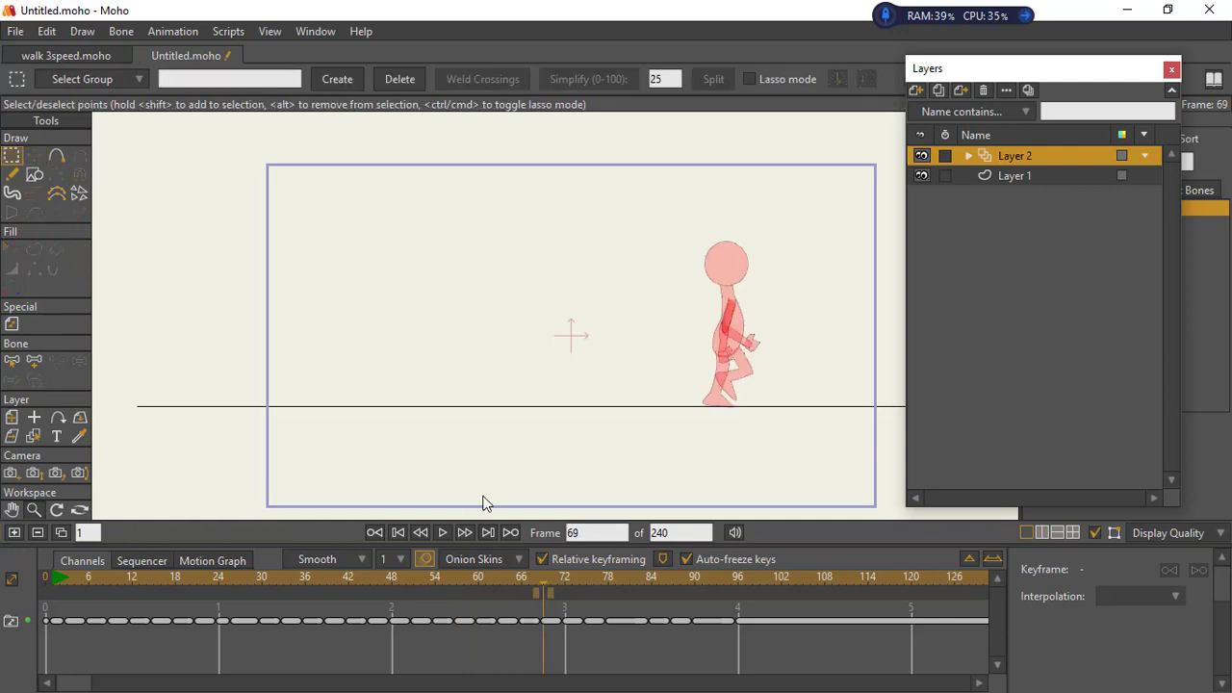
pyautogui.hotkey('ctrl', 'v')
pyautogui.press('t')
pyautogui.moveTo(290, 368); pyautogui.dragTo(769, 365)
# Step: Create a drawing at frame 81 and move the pasted up pose onto the preceding passing figure
pyautogui.click(629, 582)
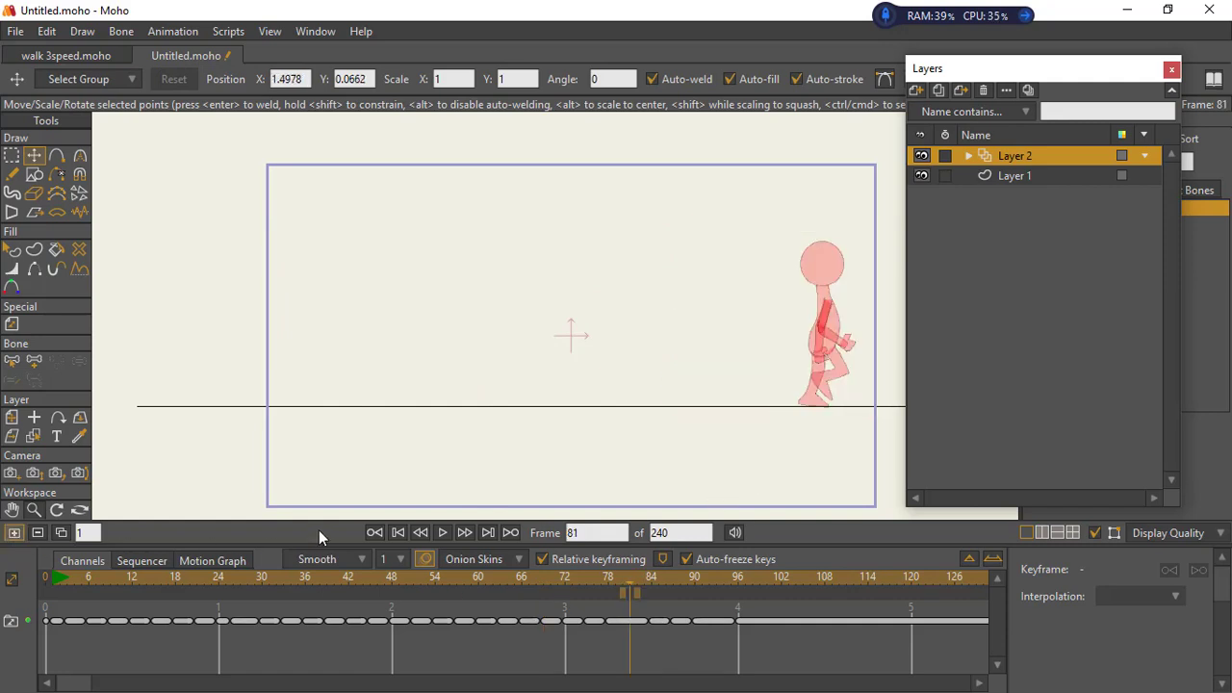
pyautogui.hotkey('ctrl', 'v')
pyautogui.moveTo(292, 326); pyautogui.dragTo(908, 435)
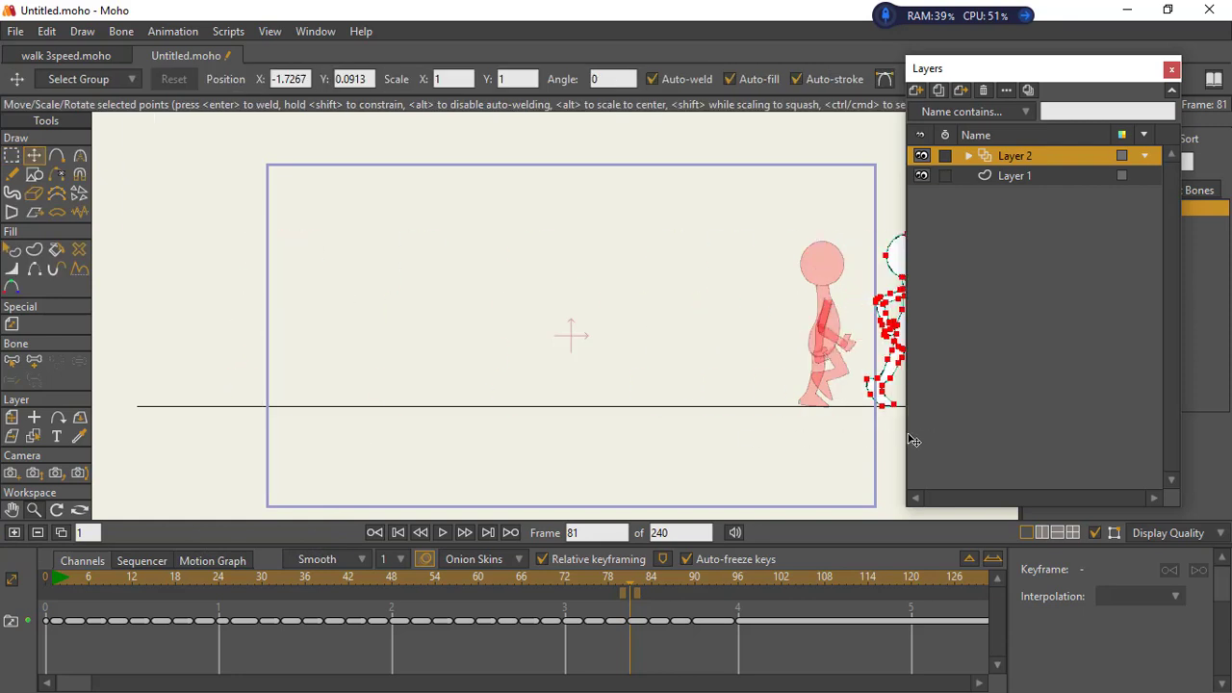
# Step: Create a drawing at frame 93, paste the up pose and place it over the passing figure beyond the camera frame
pyautogui.click(709, 583)
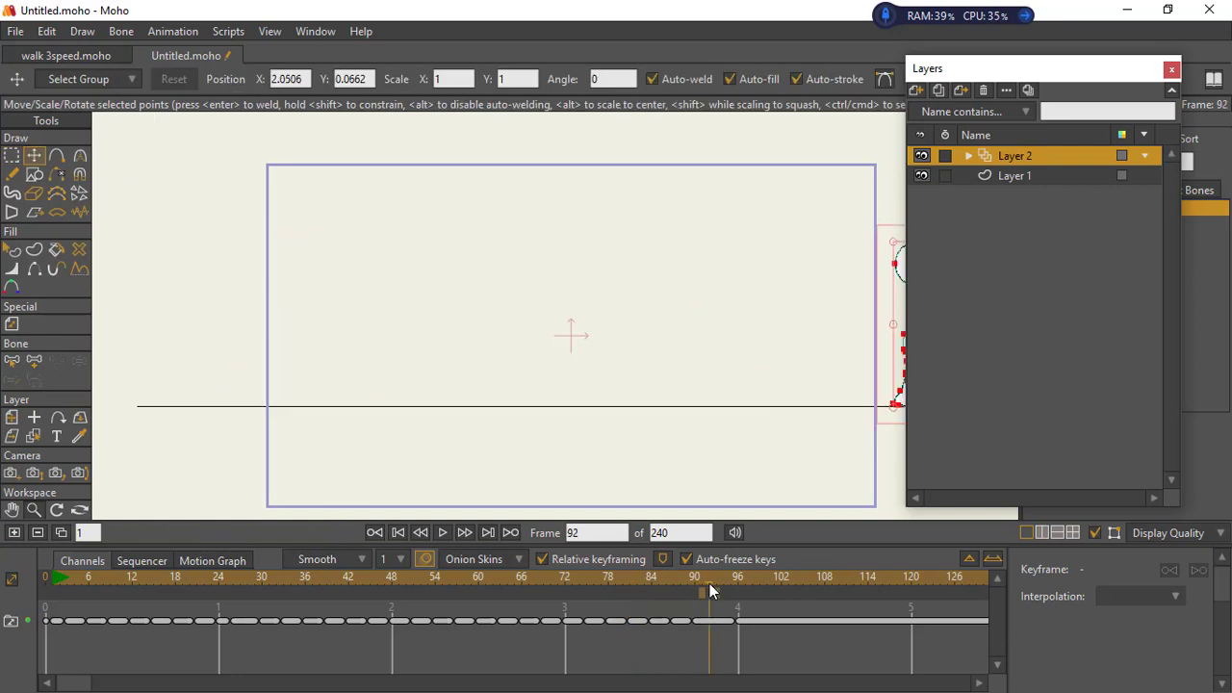
pyautogui.click(717, 585)
pyautogui.click(15, 532)
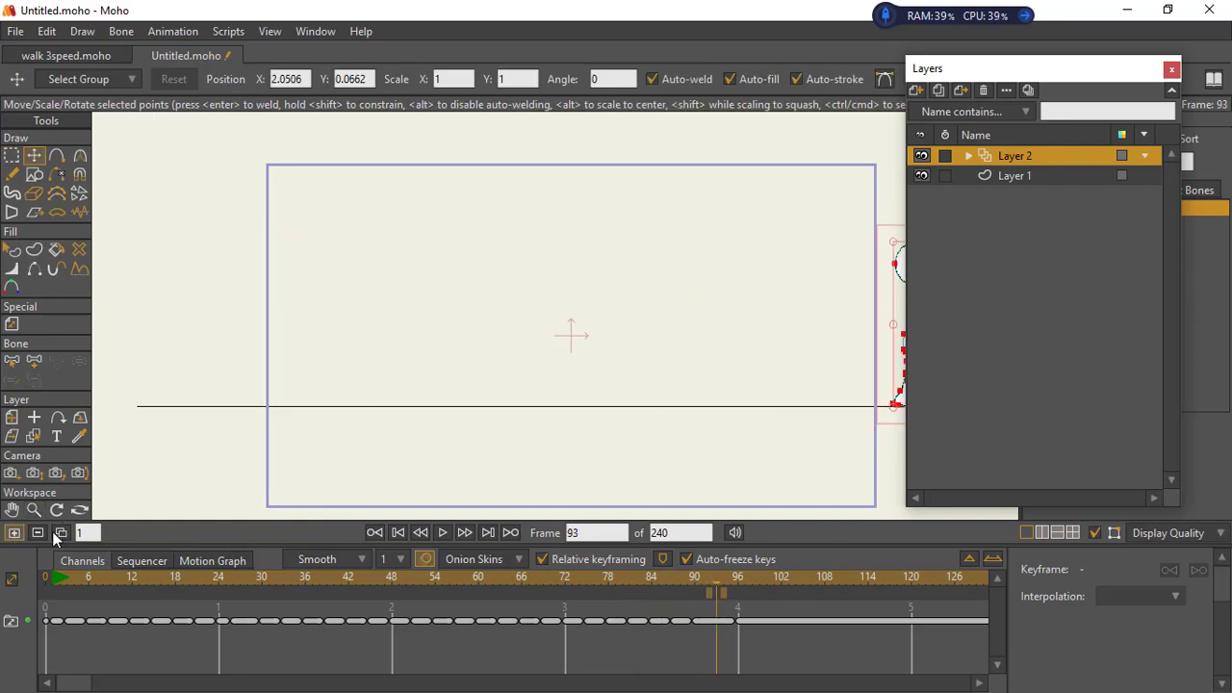
pyautogui.moveTo(774, 388); pyautogui.dragTo(248, 394)
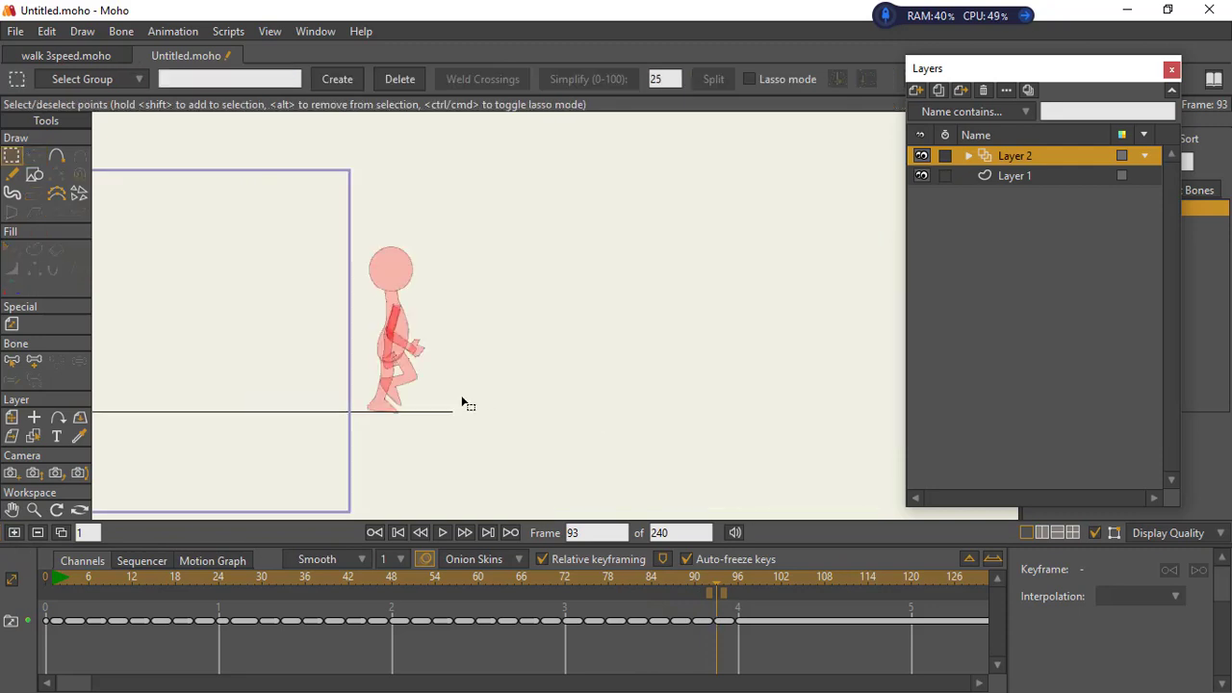
pyautogui.press('t')
pyautogui.hotkey('ctrl', 'a')
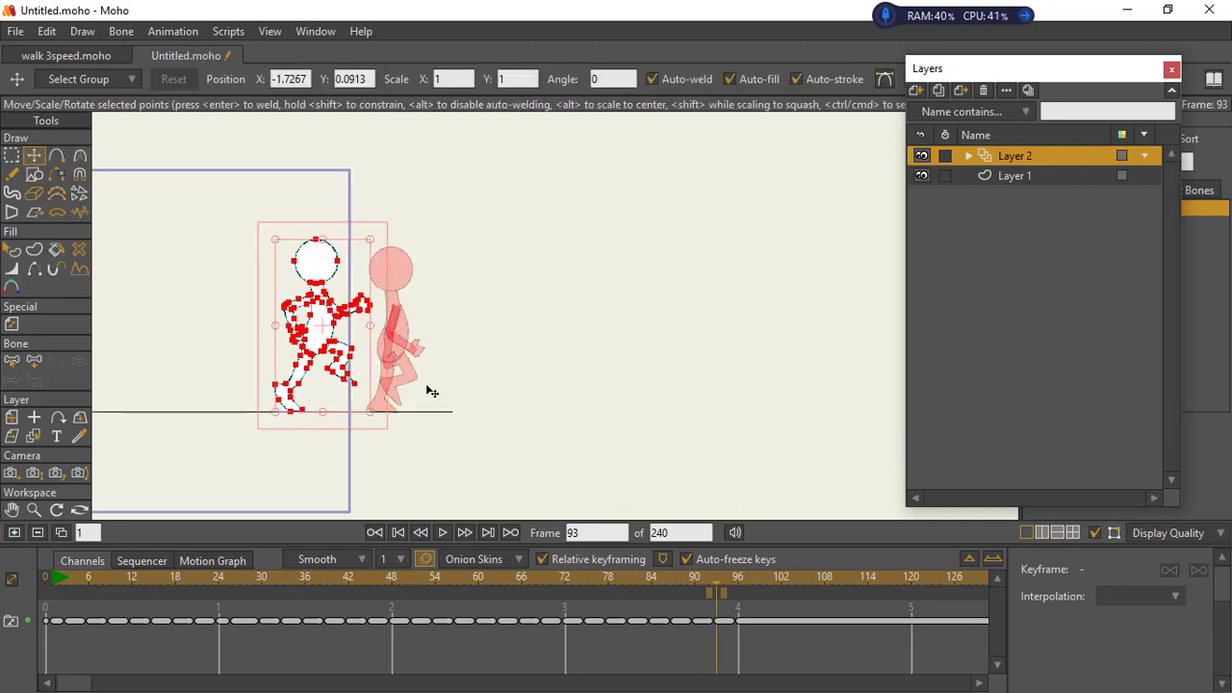
pyautogui.moveTo(371, 368); pyautogui.dragTo(473, 415)
# Step: Play the walk animation from frame 1 with the full camera frame in view, stopping after the last pose
pyautogui.scroll(-2, 473, 399)
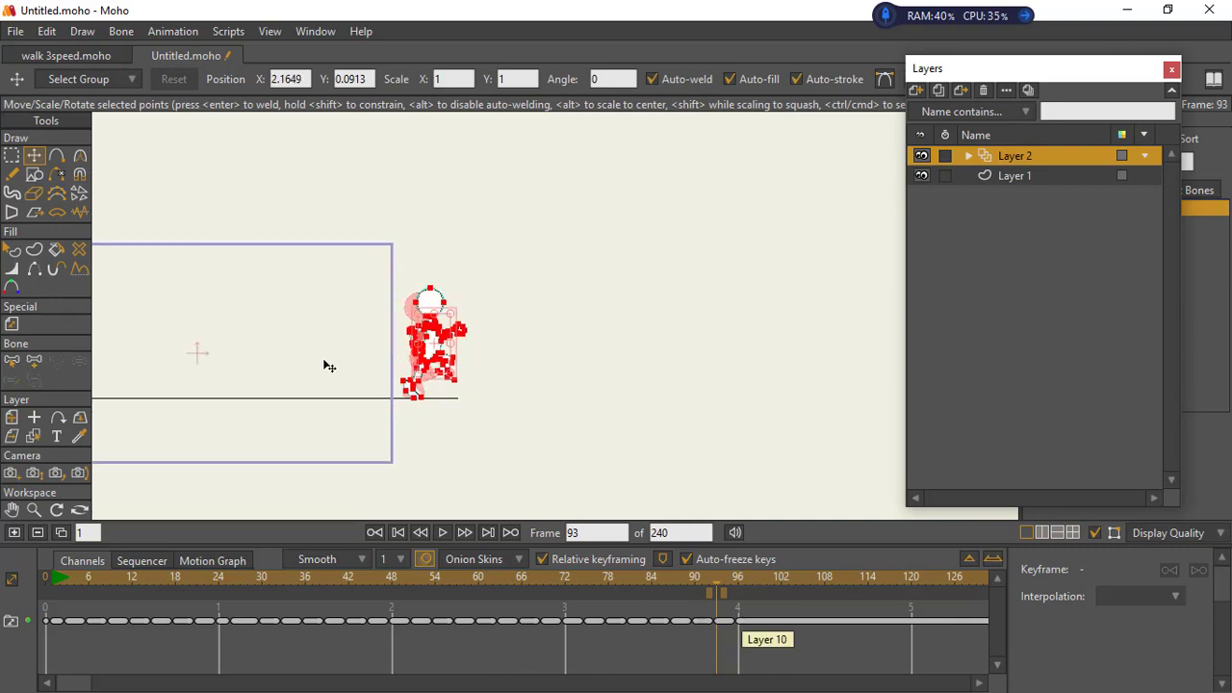
pyautogui.moveTo(328, 366); pyautogui.dragTo(555, 344)
pyautogui.scroll(2, 575, 387)
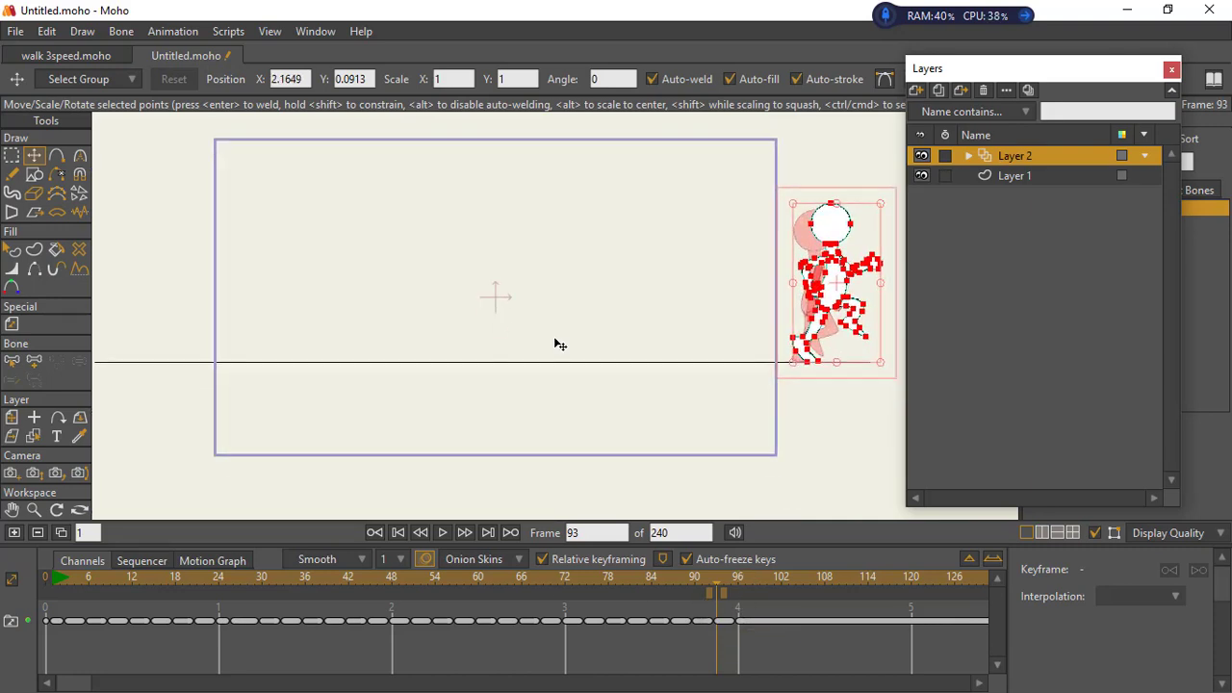
pyautogui.click(51, 575)
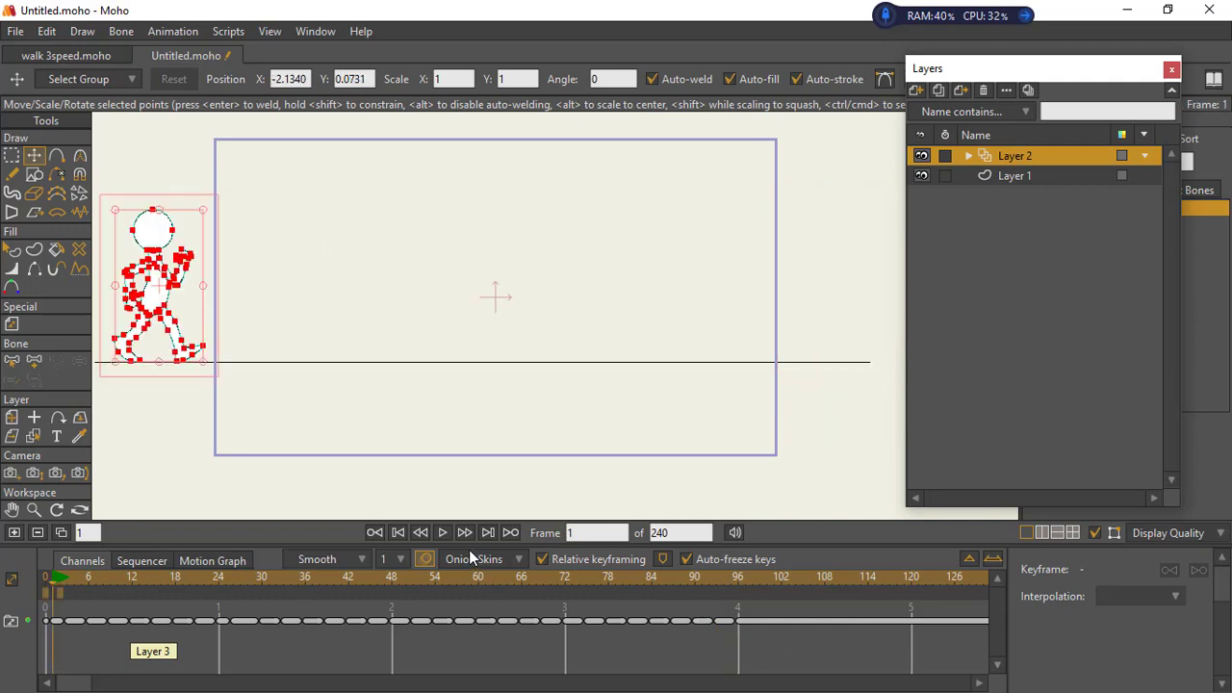
pyautogui.click(442, 531)
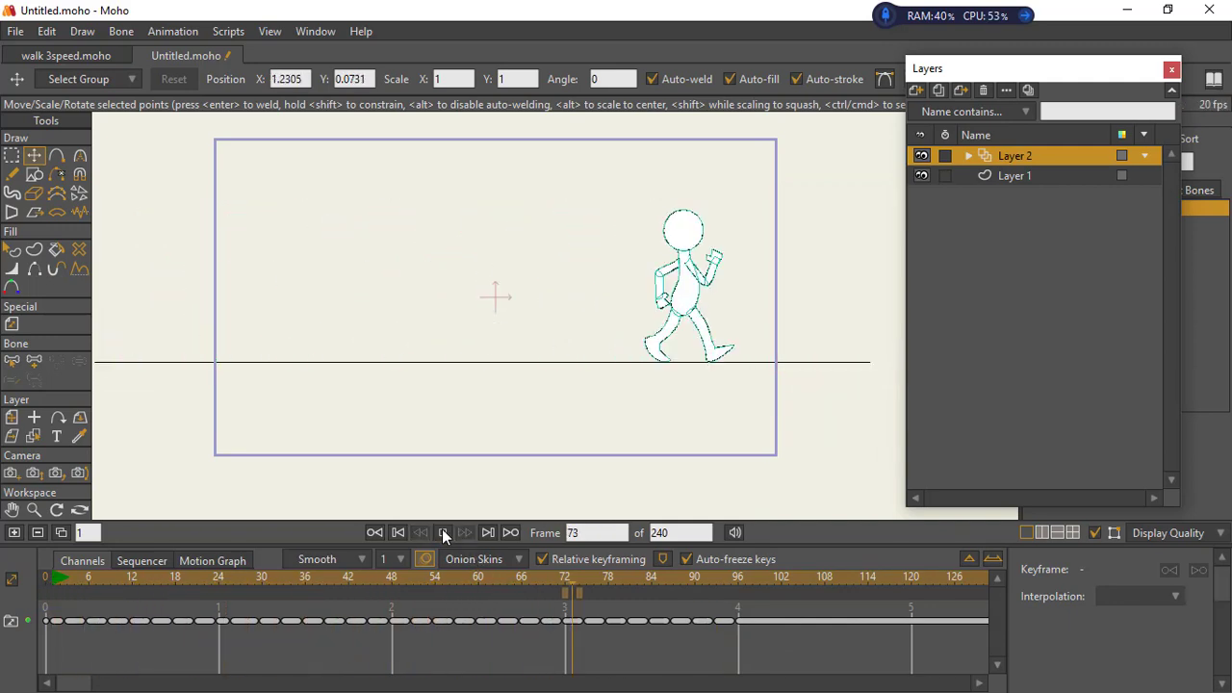
pyautogui.click(441, 531)
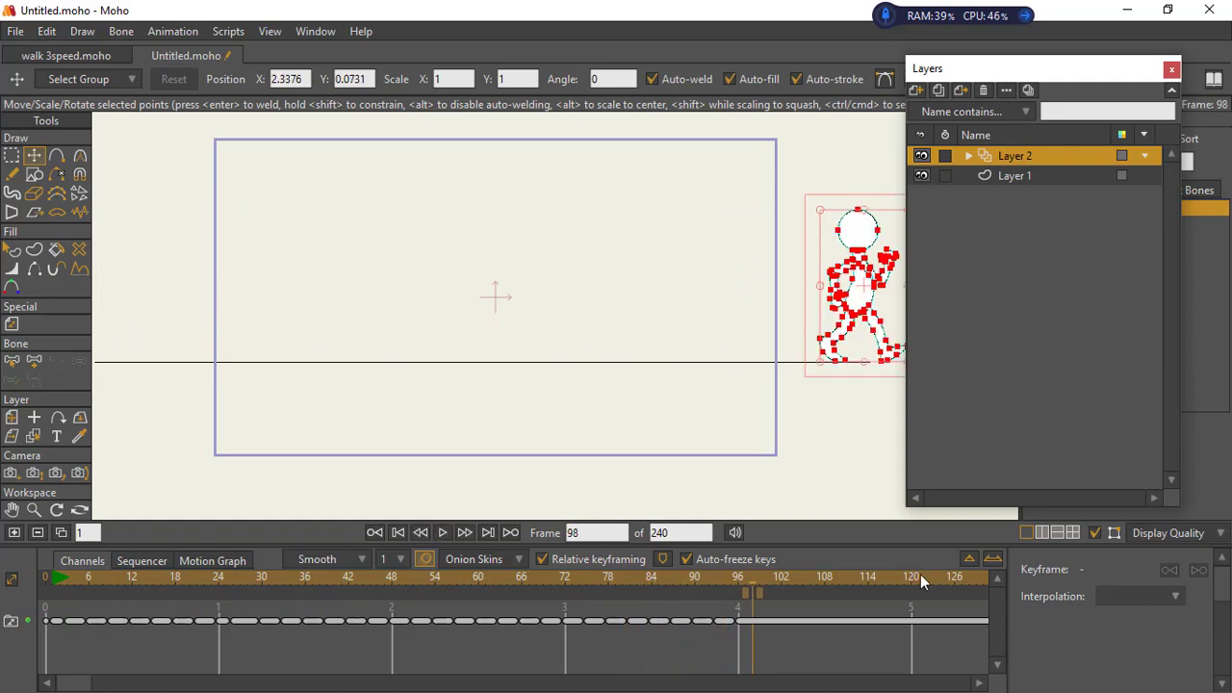
# Step: Hide the point and path overlays on the figure and play the walk animation again from frame 1
pyautogui.click(1096, 532)
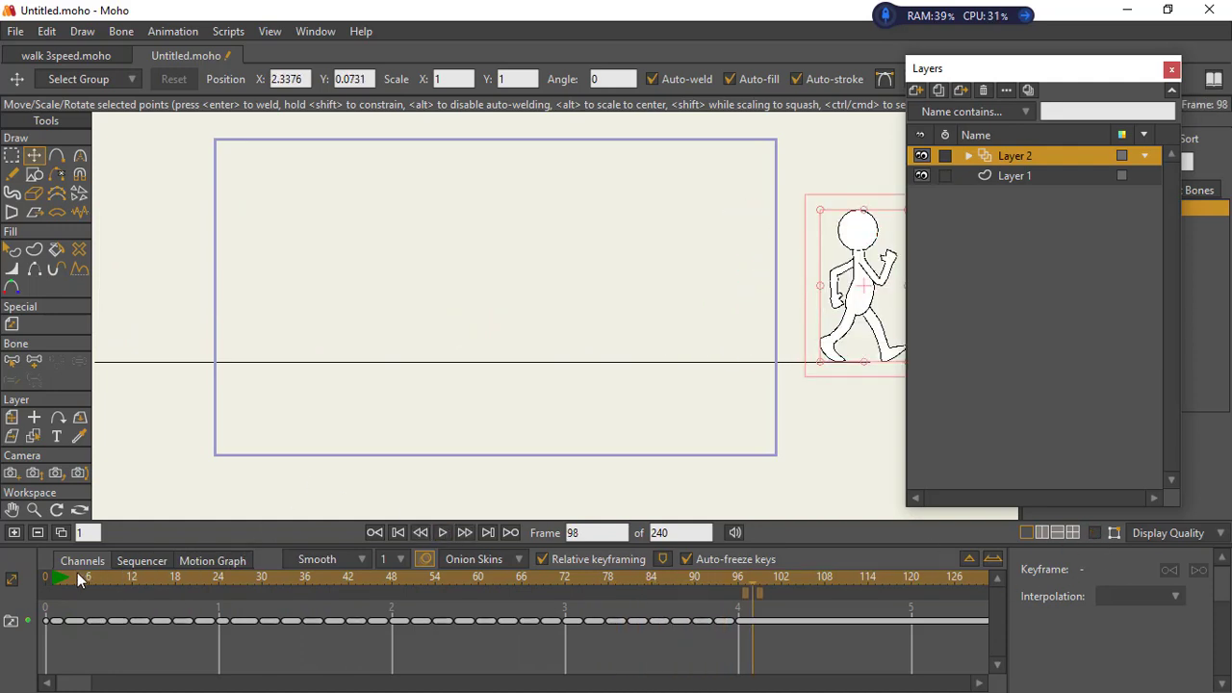
pyautogui.click(52, 581)
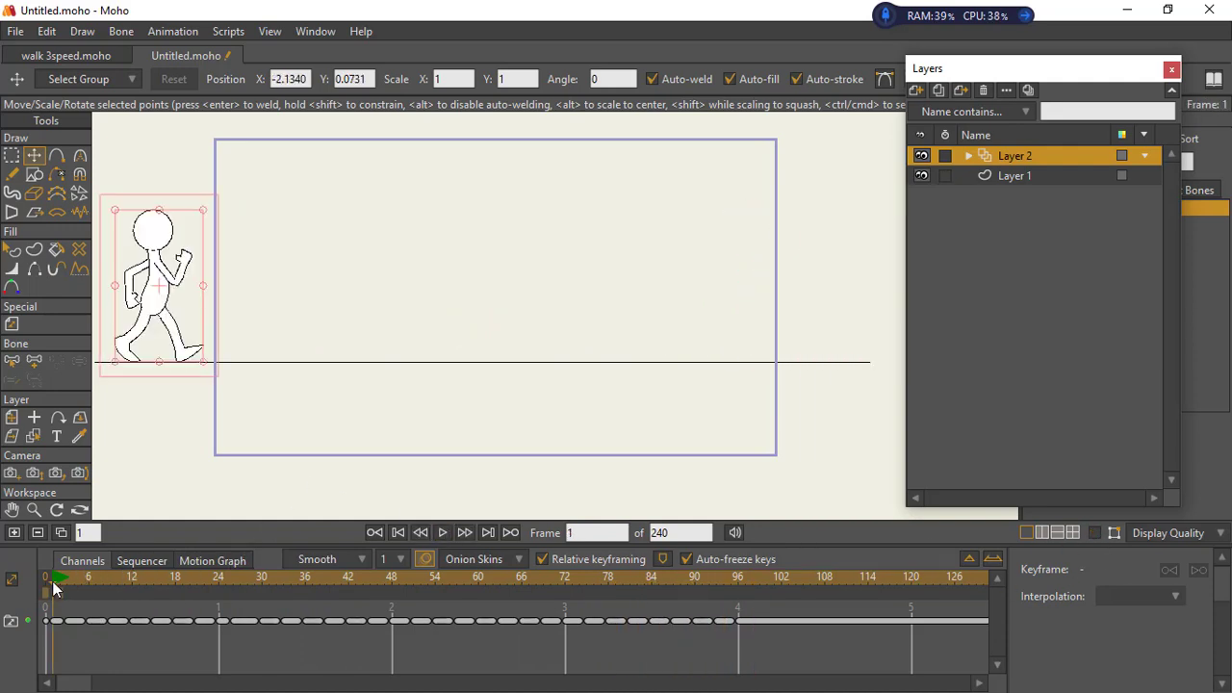
pyautogui.click(450, 533)
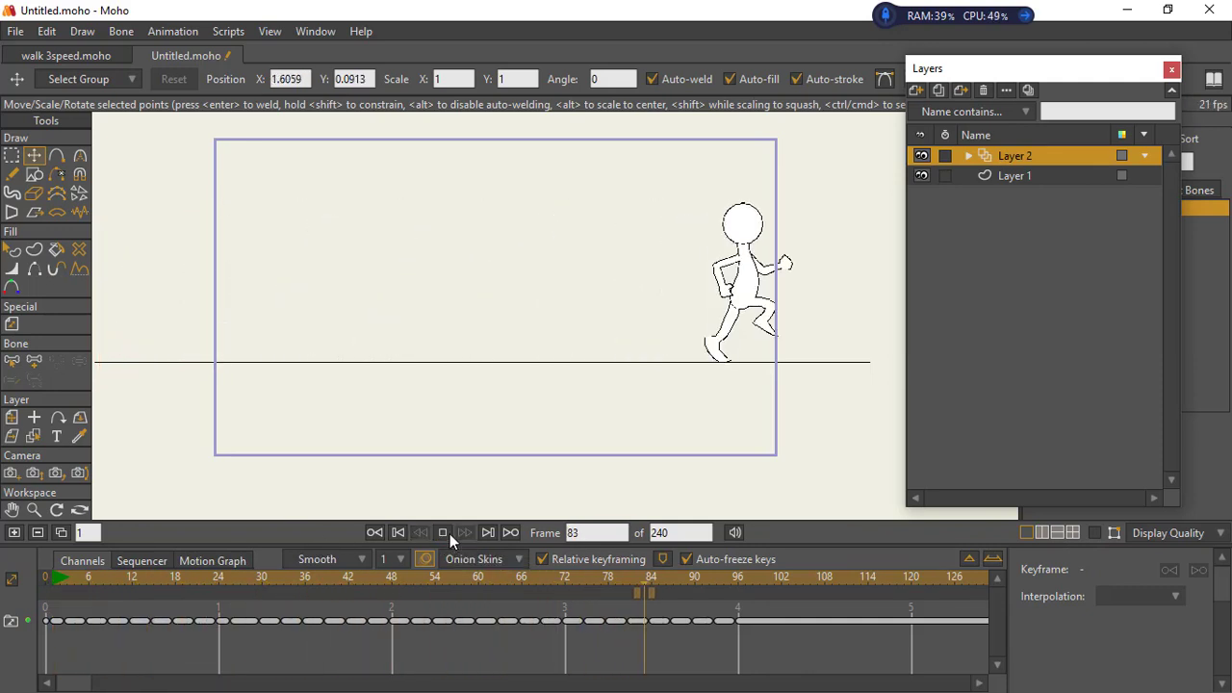
pyautogui.click(449, 533)
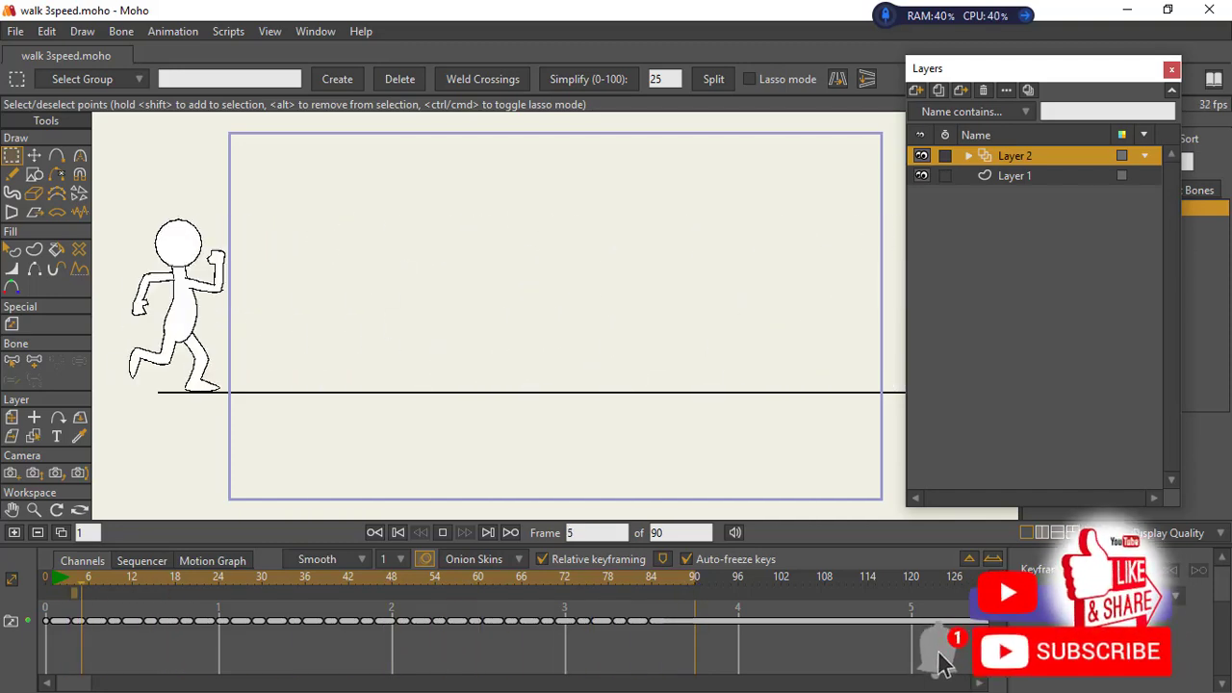
# Step: Return the walk 3speed.moho animation to frame 1, and create a new project alongside it, ending back in walk 3speed.moho
pyautogui.click(442, 532)
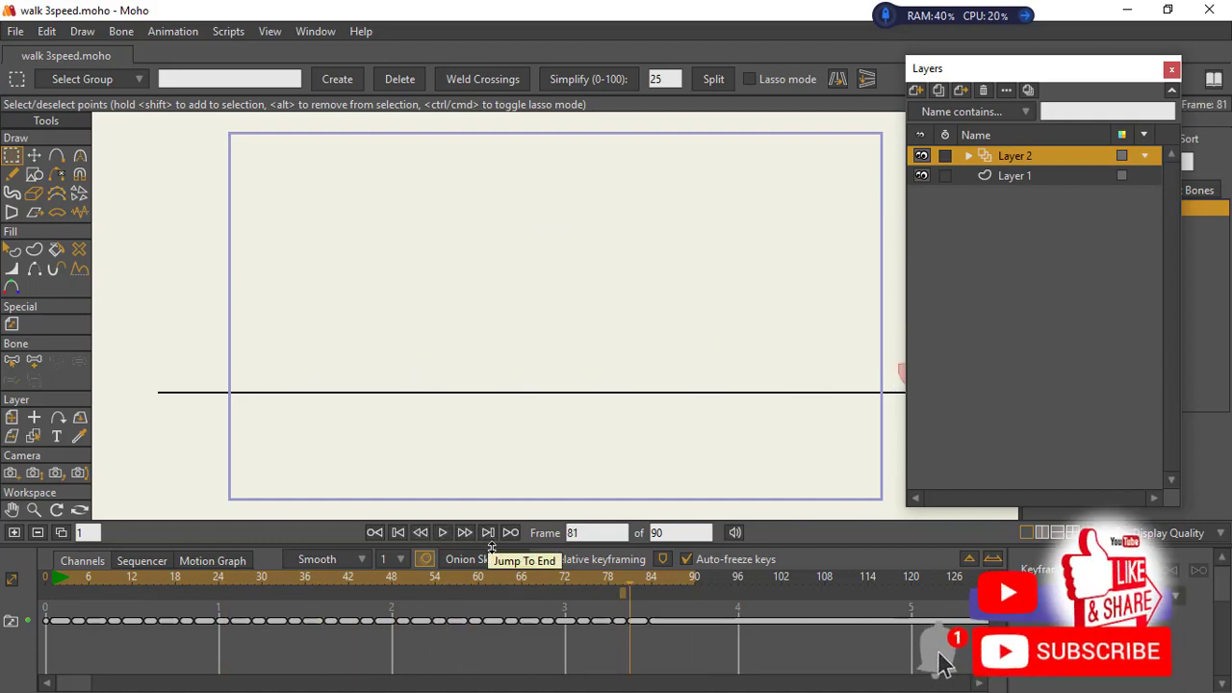
pyautogui.click(53, 577)
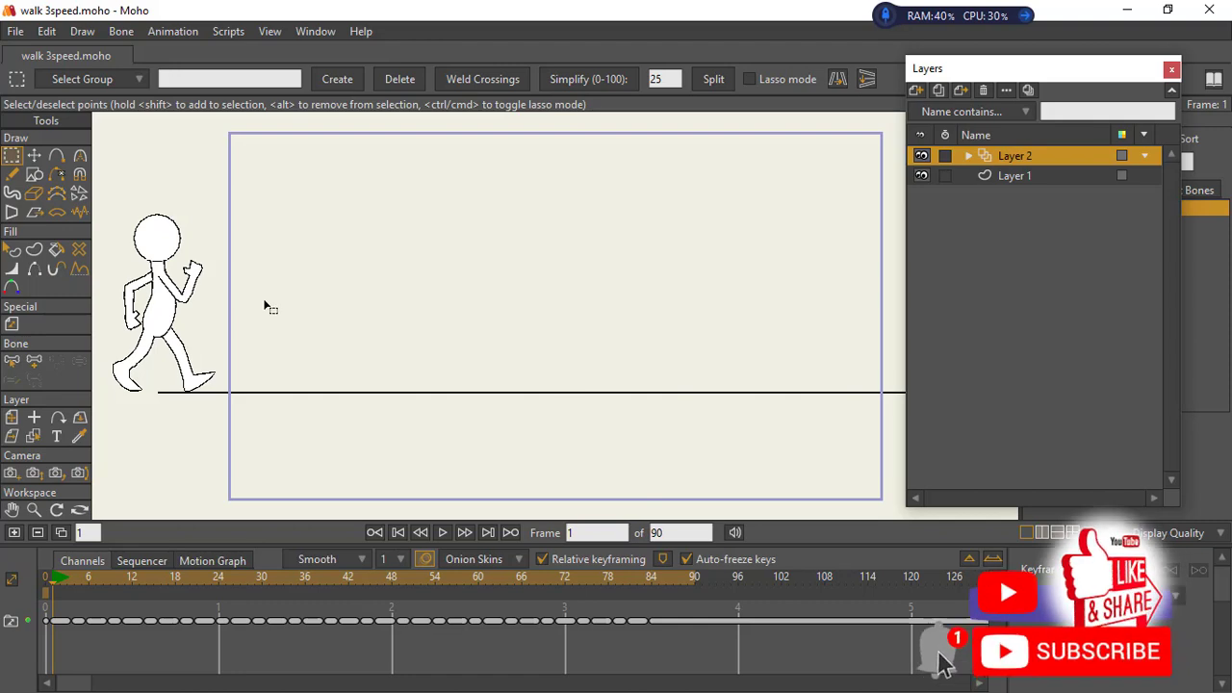
pyautogui.click(17, 30)
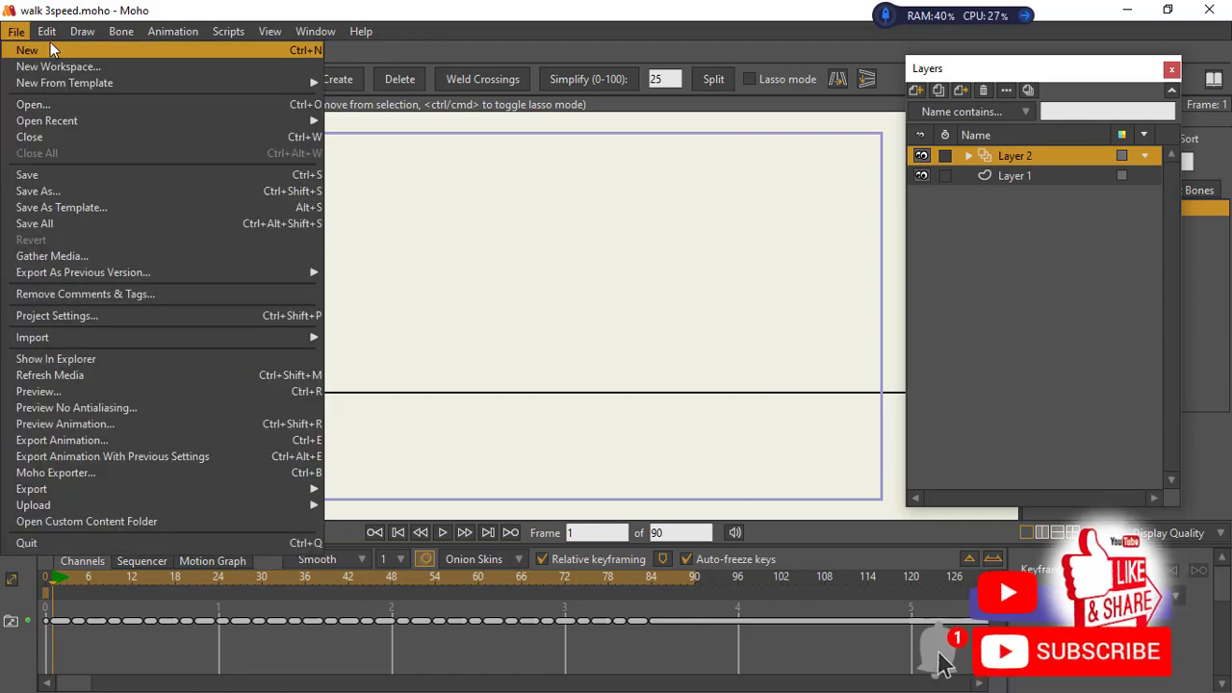
pyautogui.click(53, 51)
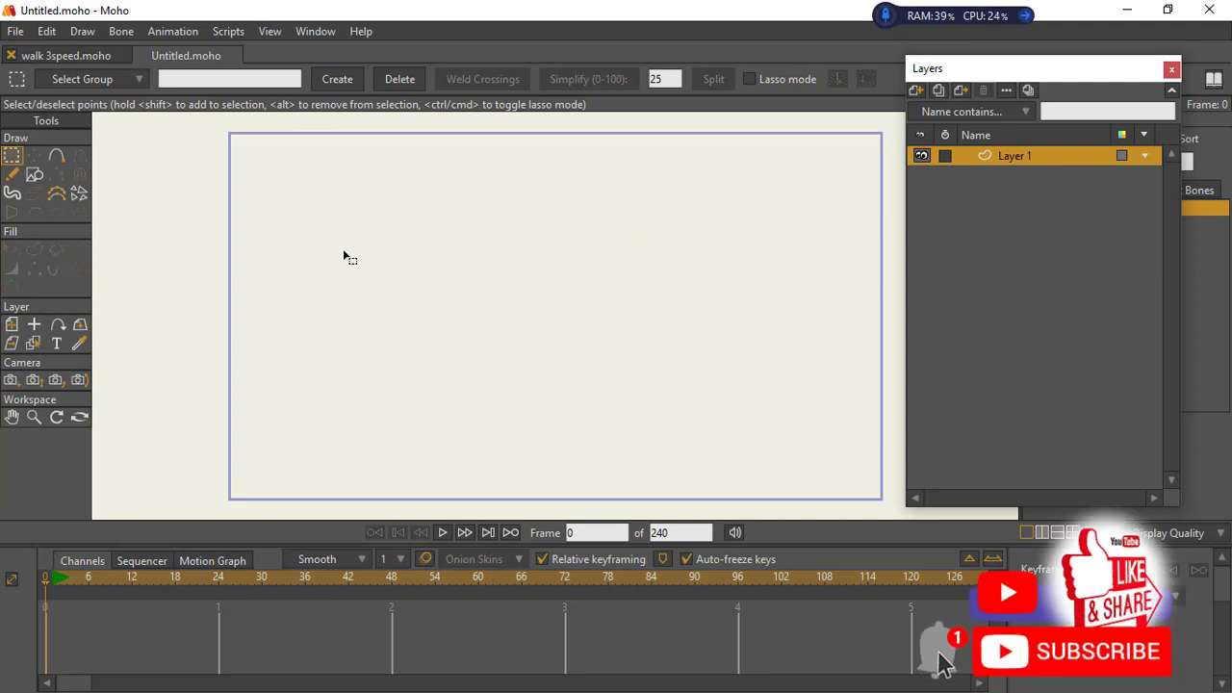
pyautogui.click(77, 62)
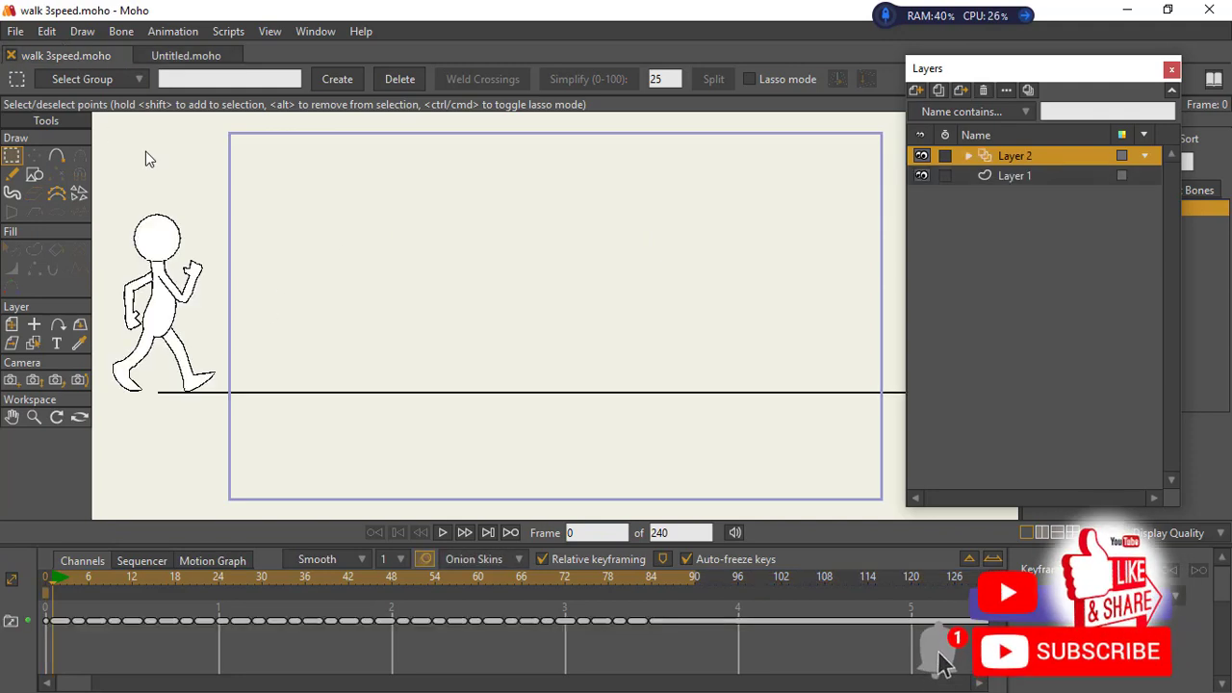